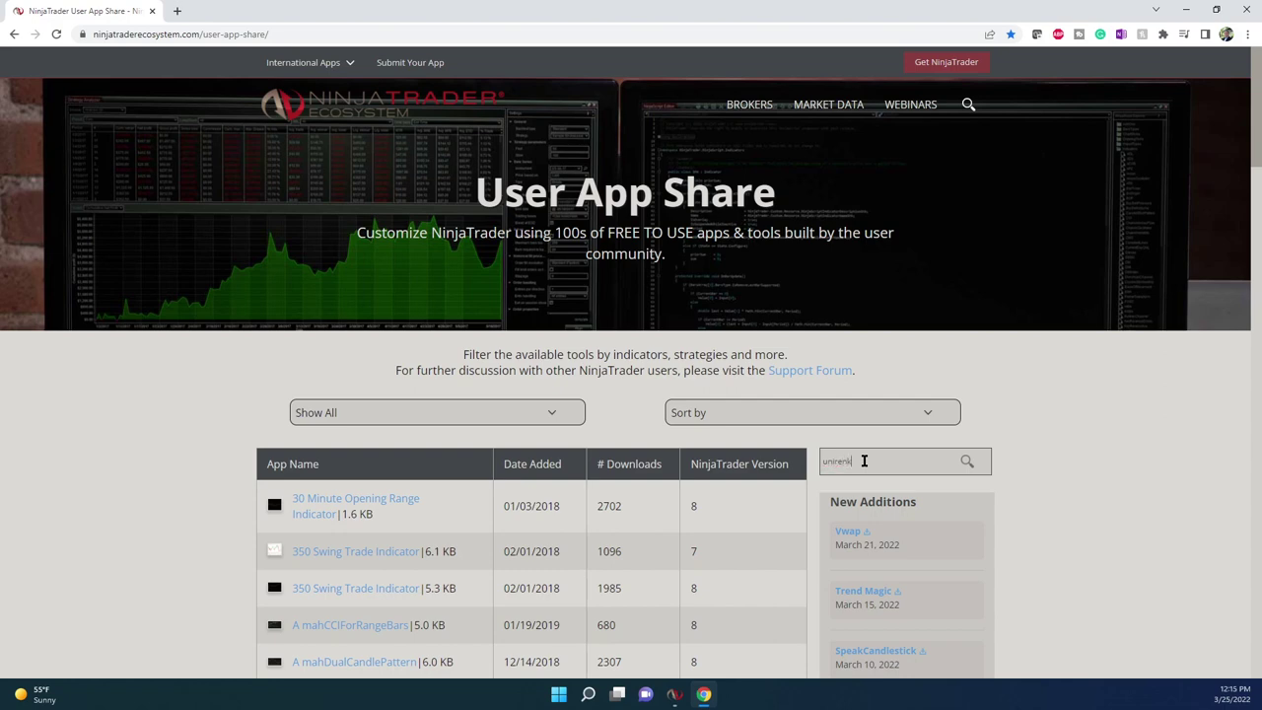
Search the User App Share for unirenko and review the UniRenko Universal Renko BarType 8 page before closing it.
key("Return")
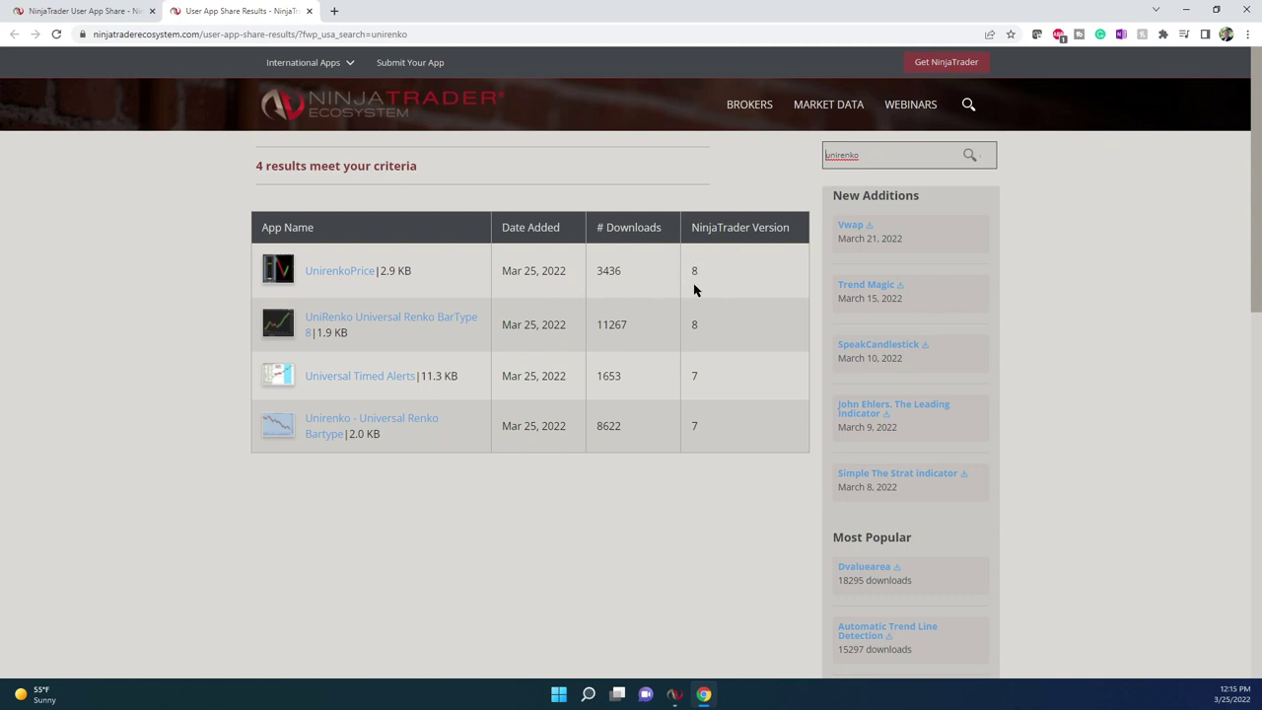
left_click(378, 321)
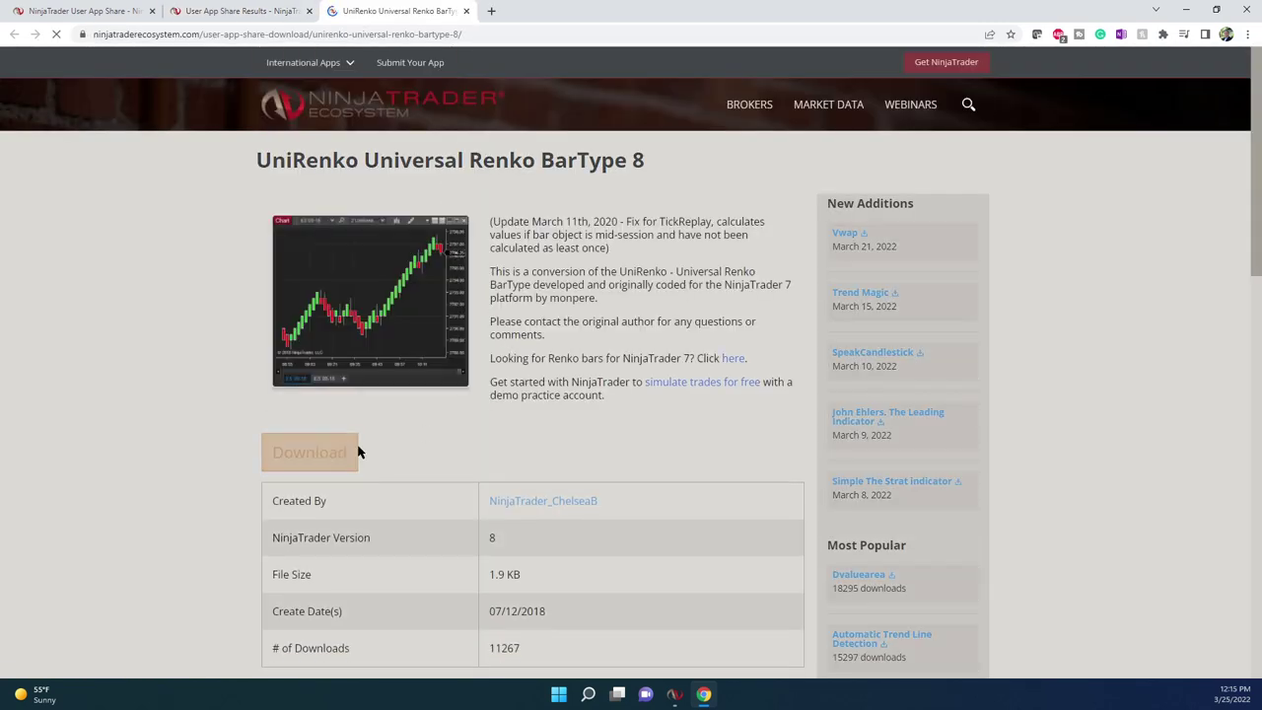
left_click(340, 453)
scroll(493, 365, "down", 6)
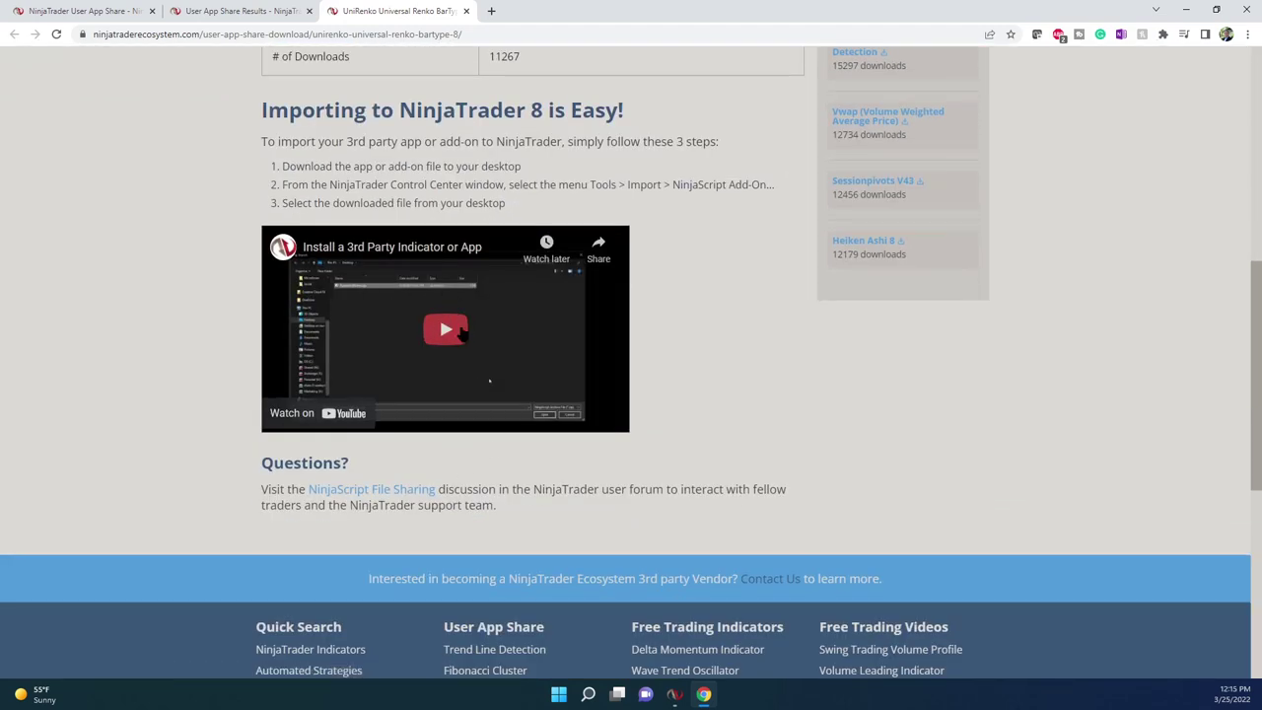
scroll(469, 296, "up", 6)
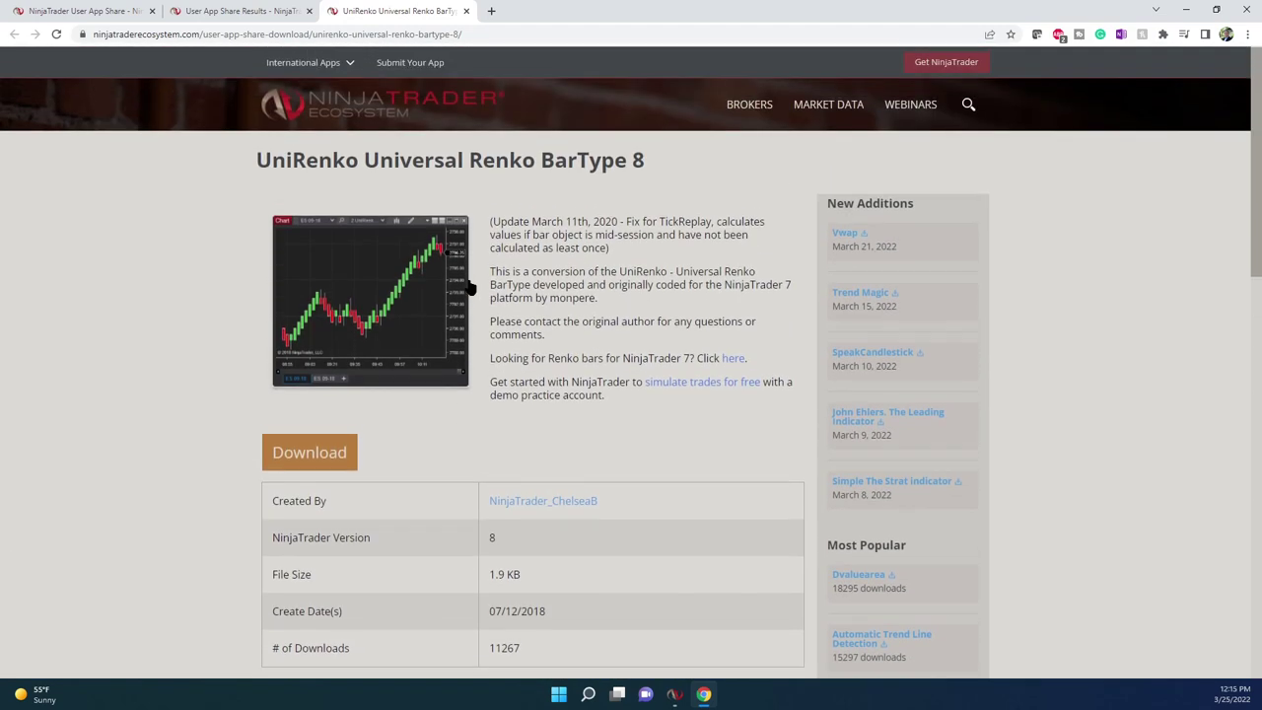
left_click(465, 10)
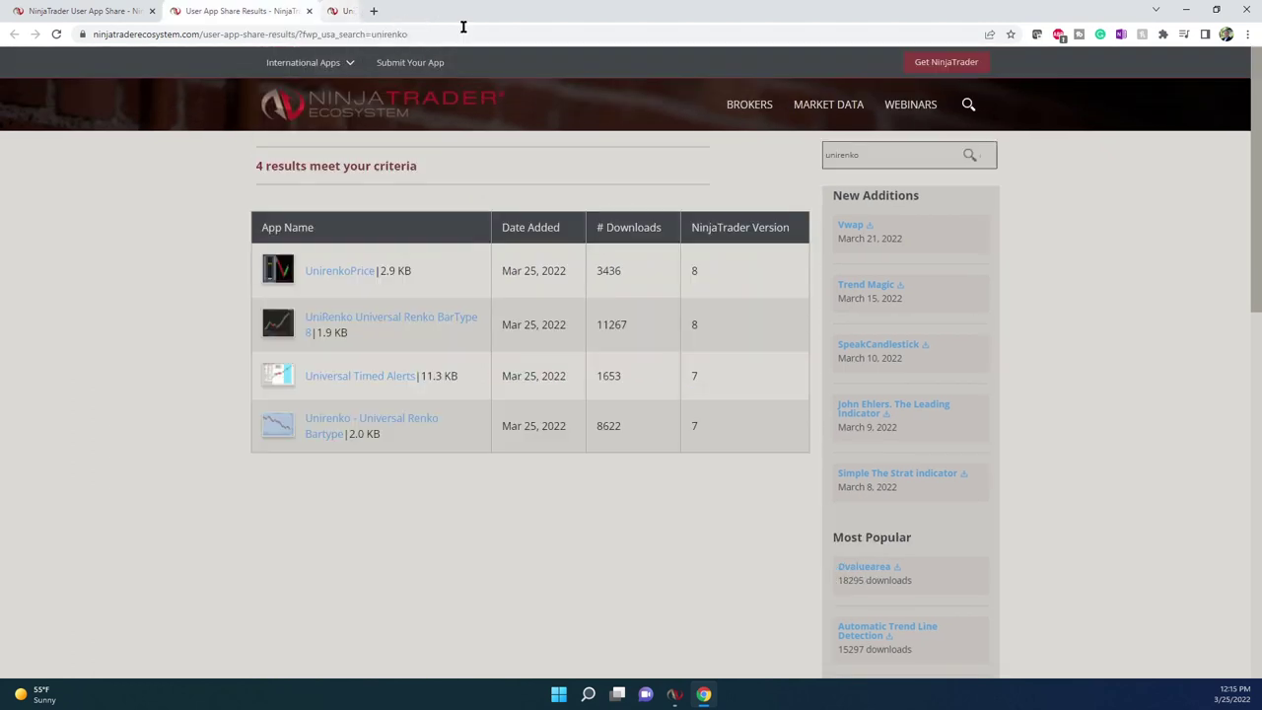
Open the UnirenkoPrice page and examine its enlarged SuperDOM and chart screenshot.
left_click(332, 277)
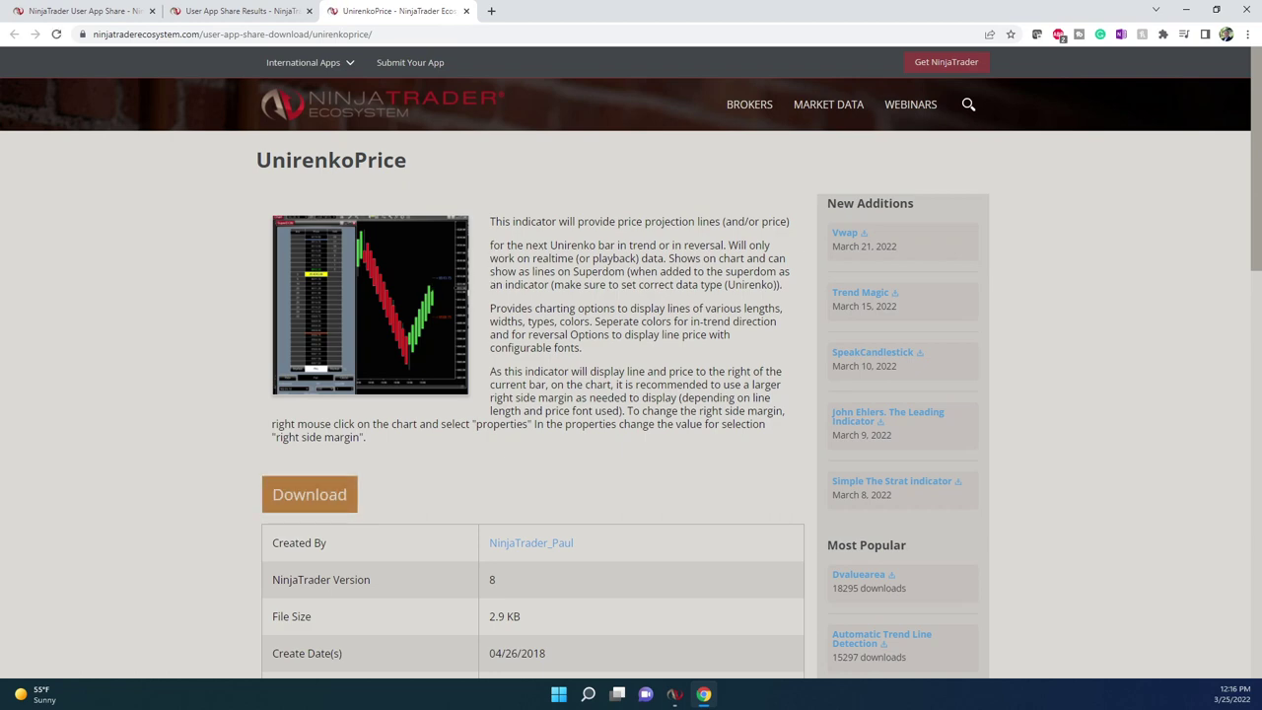
left_click(430, 347)
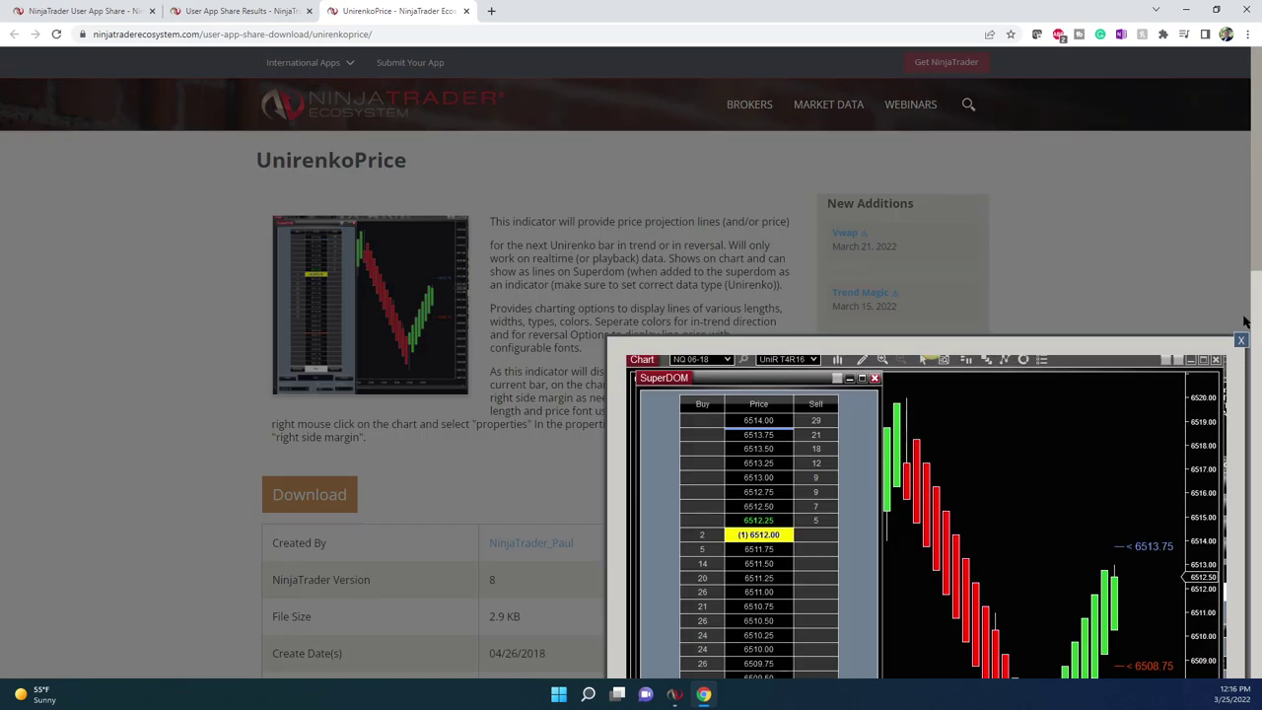
left_click_drag(1254, 275, 1260, 379)
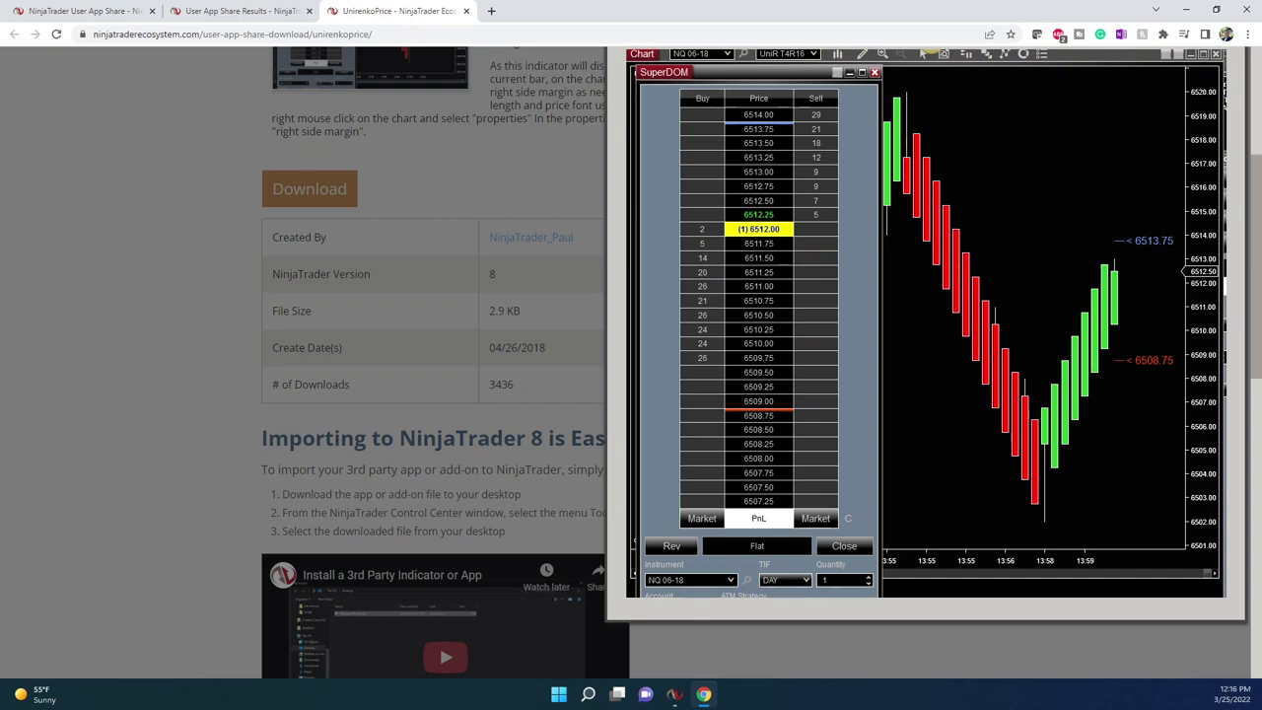
scroll(761, 362, "up", 2)
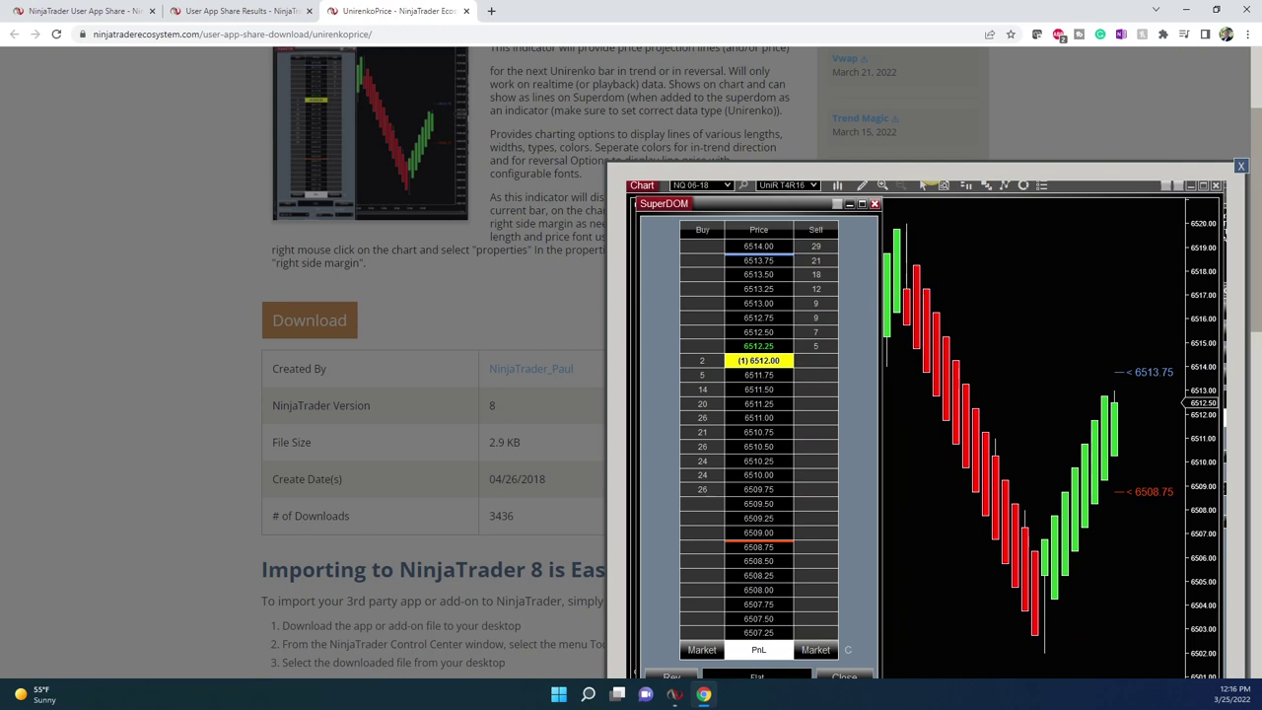
left_click(1242, 166)
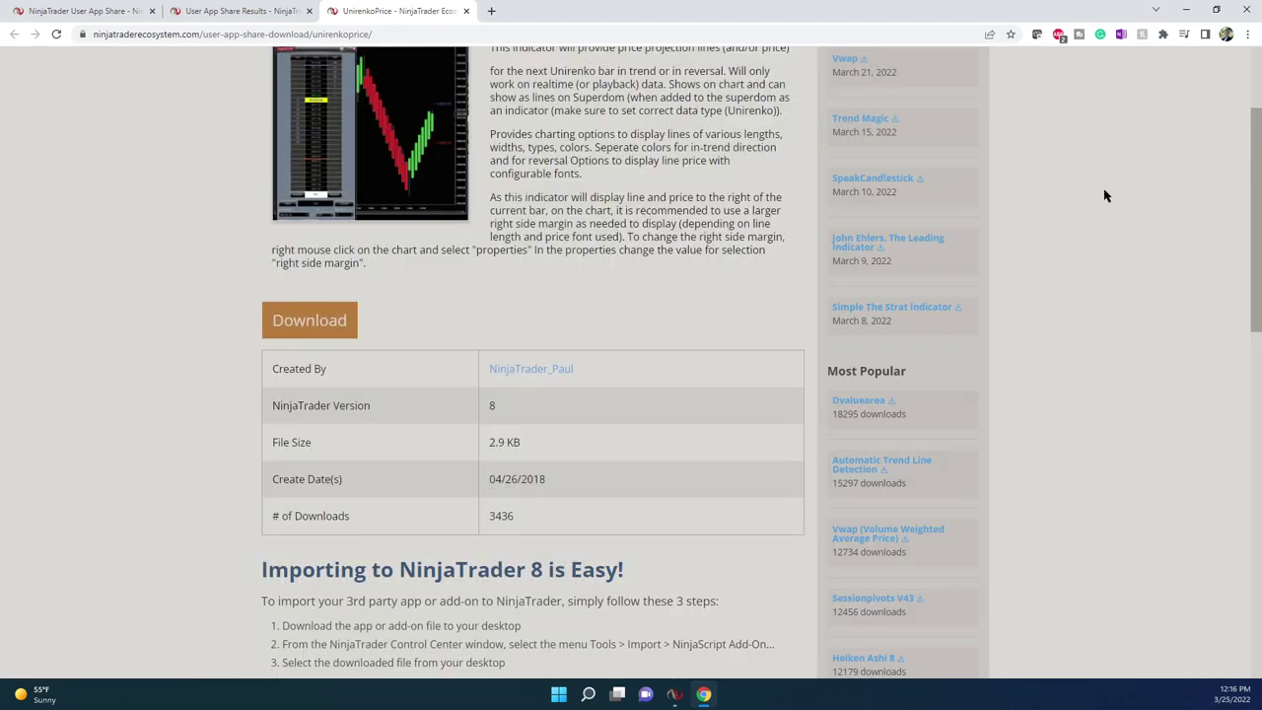
scroll(1105, 192, "up", 3)
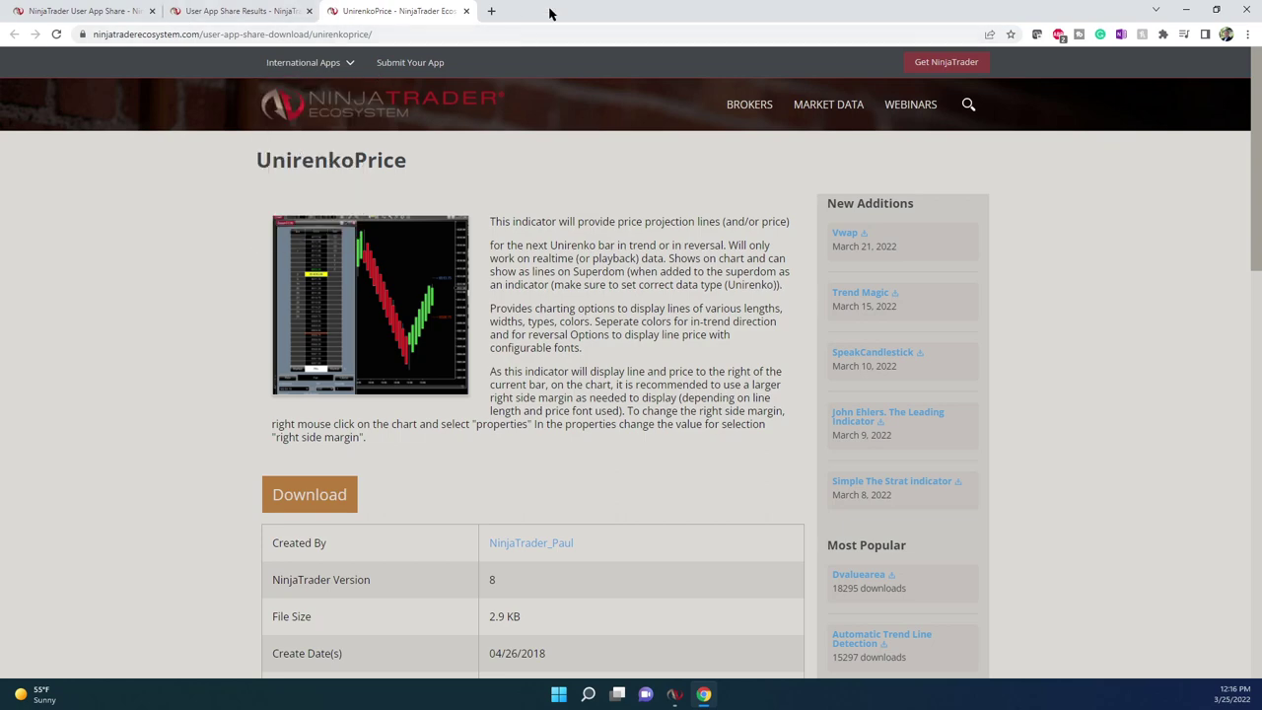
Switch to the NinjaTrader desktop and choose GC 04-22 as the instrument for the new data series.
key("ctrl+super+Right")
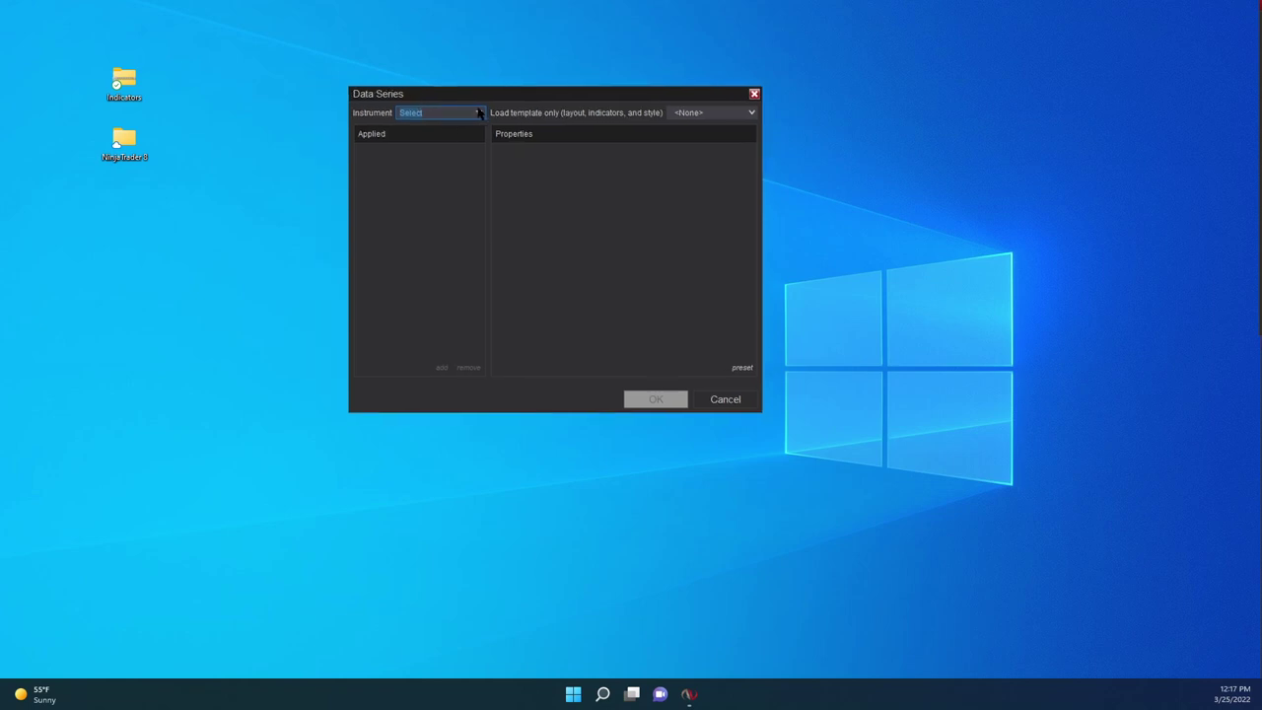
left_click(479, 113)
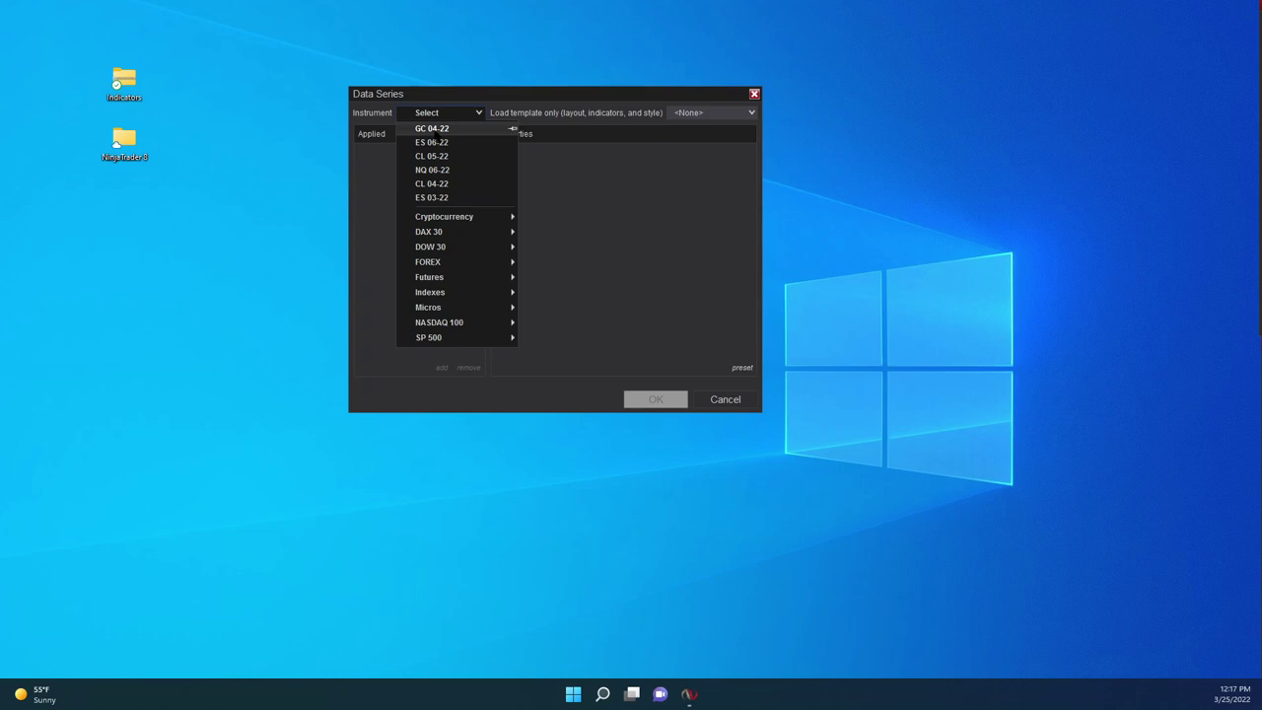
left_click(434, 128)
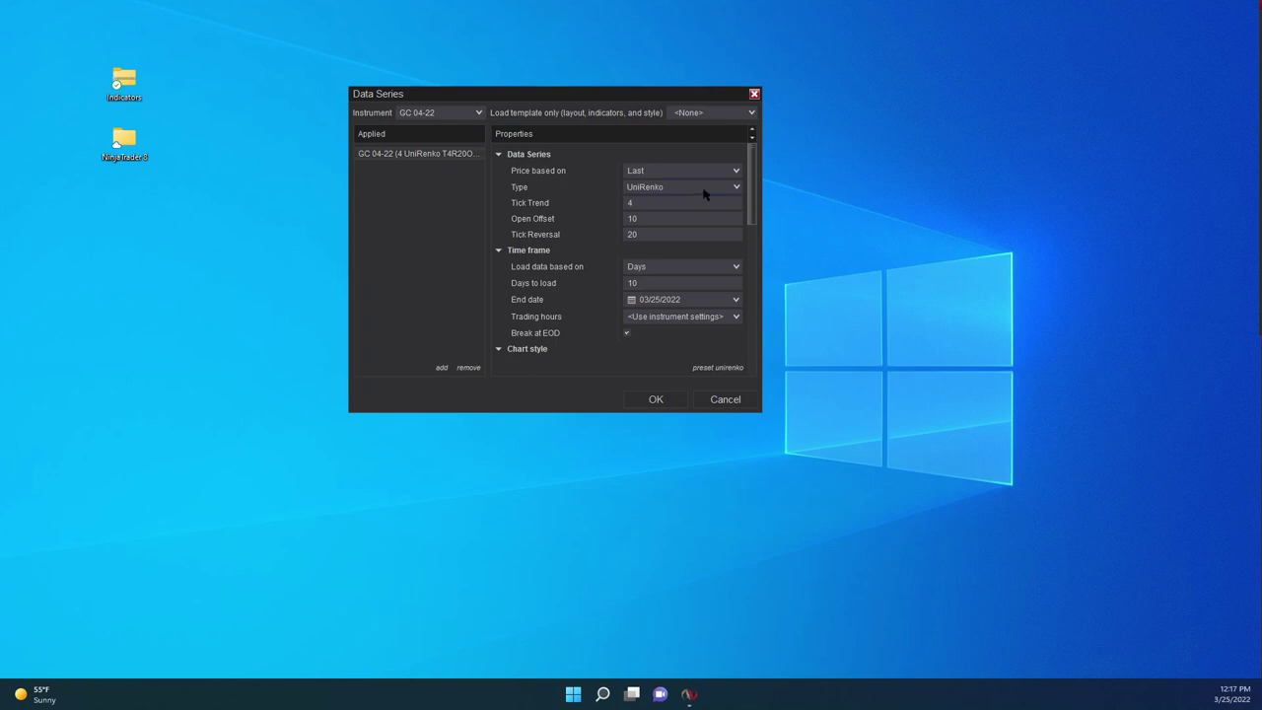
Change the data series type to Renko and back to UniRenko.
left_click(737, 187)
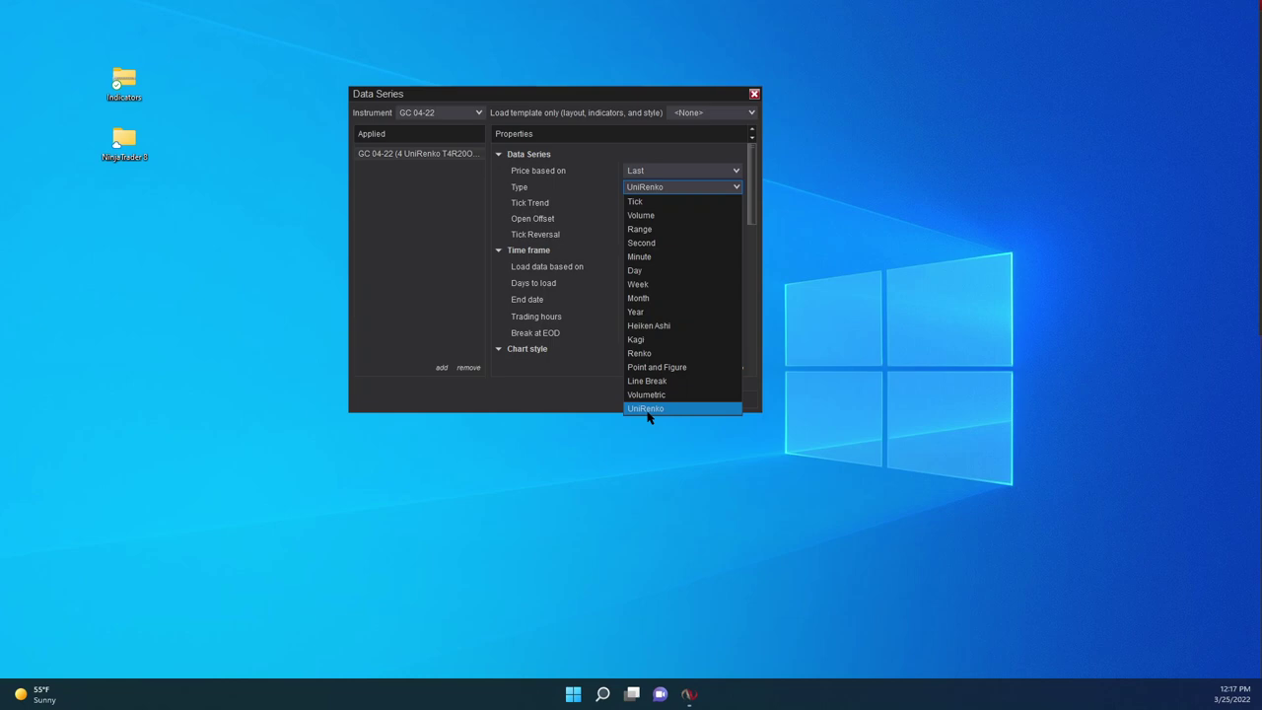
left_click(651, 353)
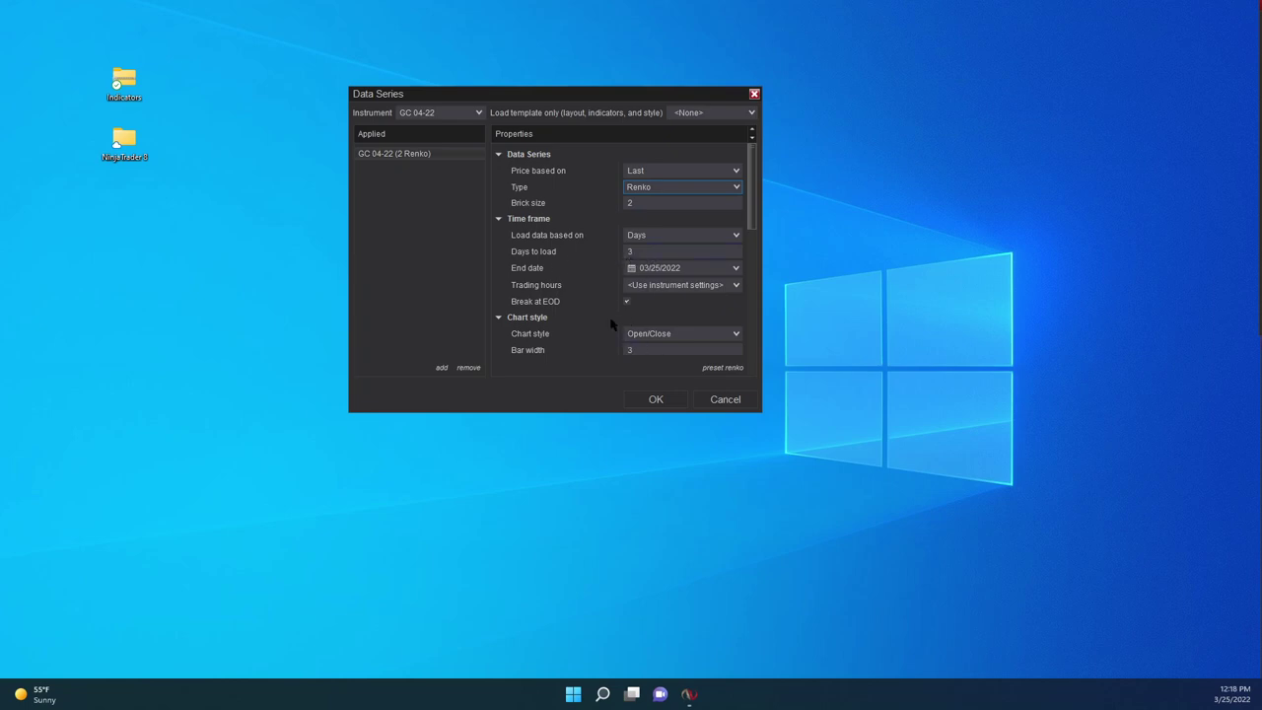
left_click(726, 194)
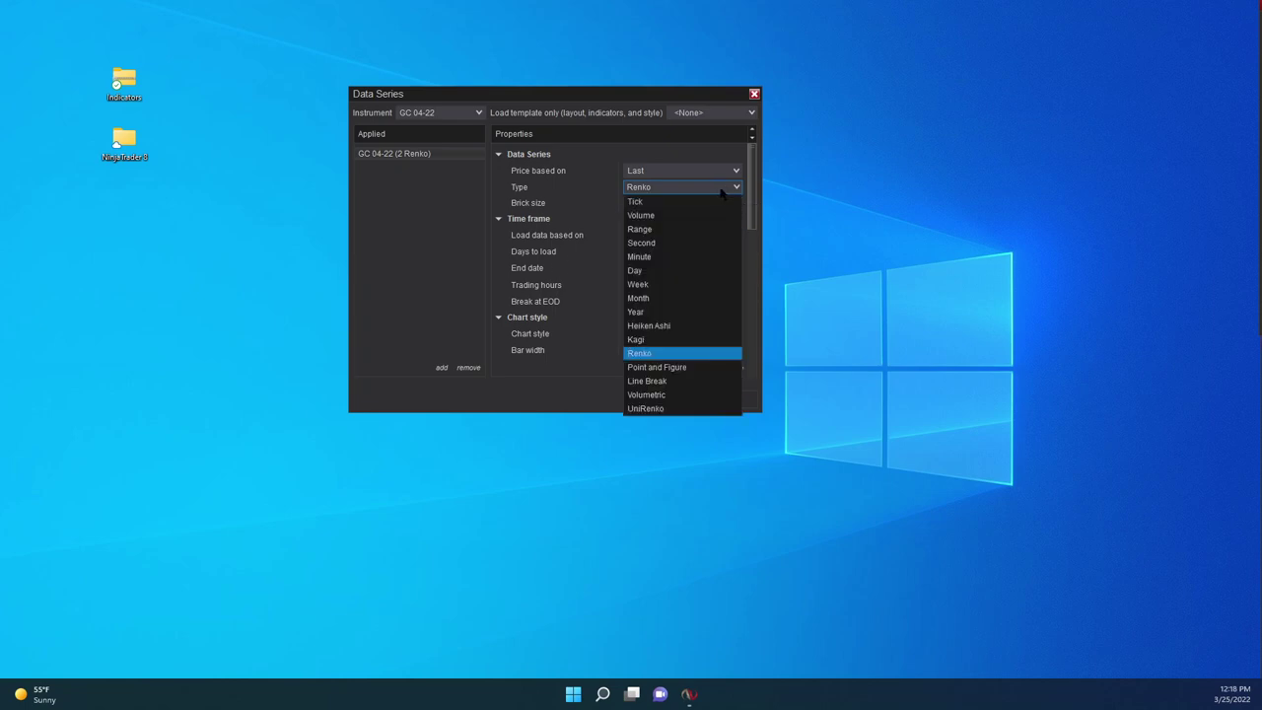
left_click(659, 416)
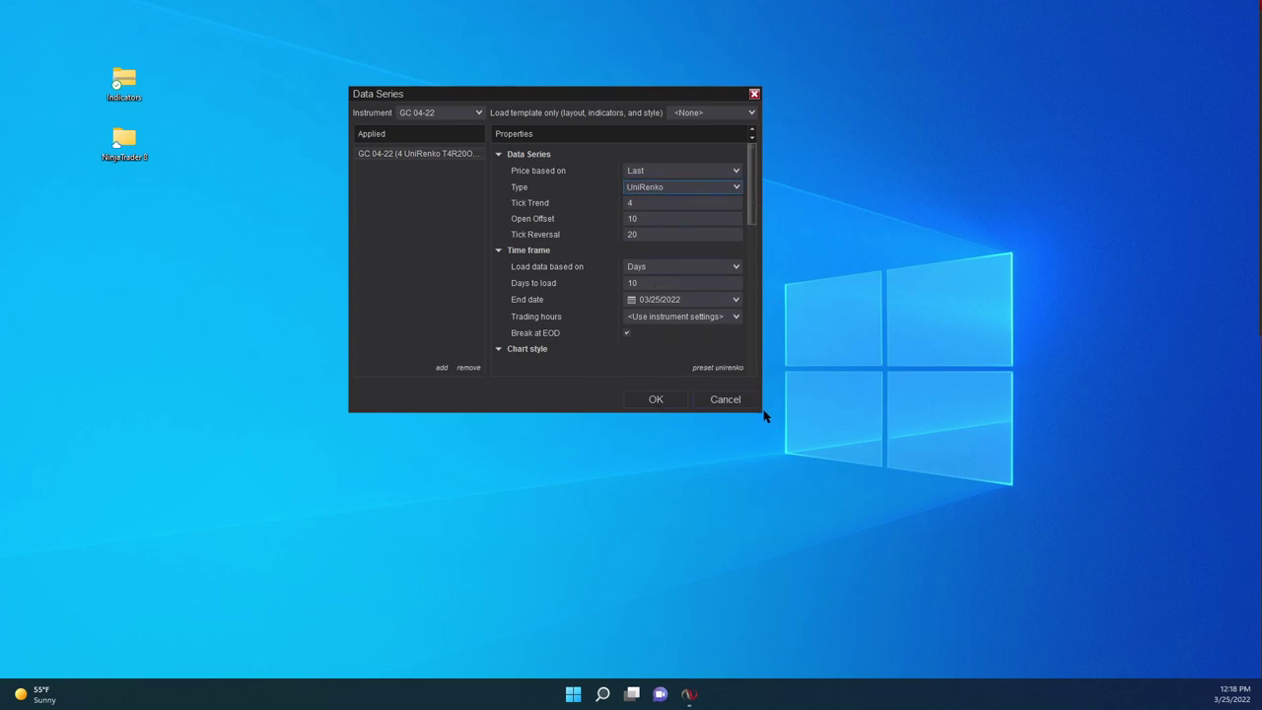
Enlarge and reposition the Data Series dialog, and set the days to load to 30.
left_click_drag(762, 416, 864, 529)
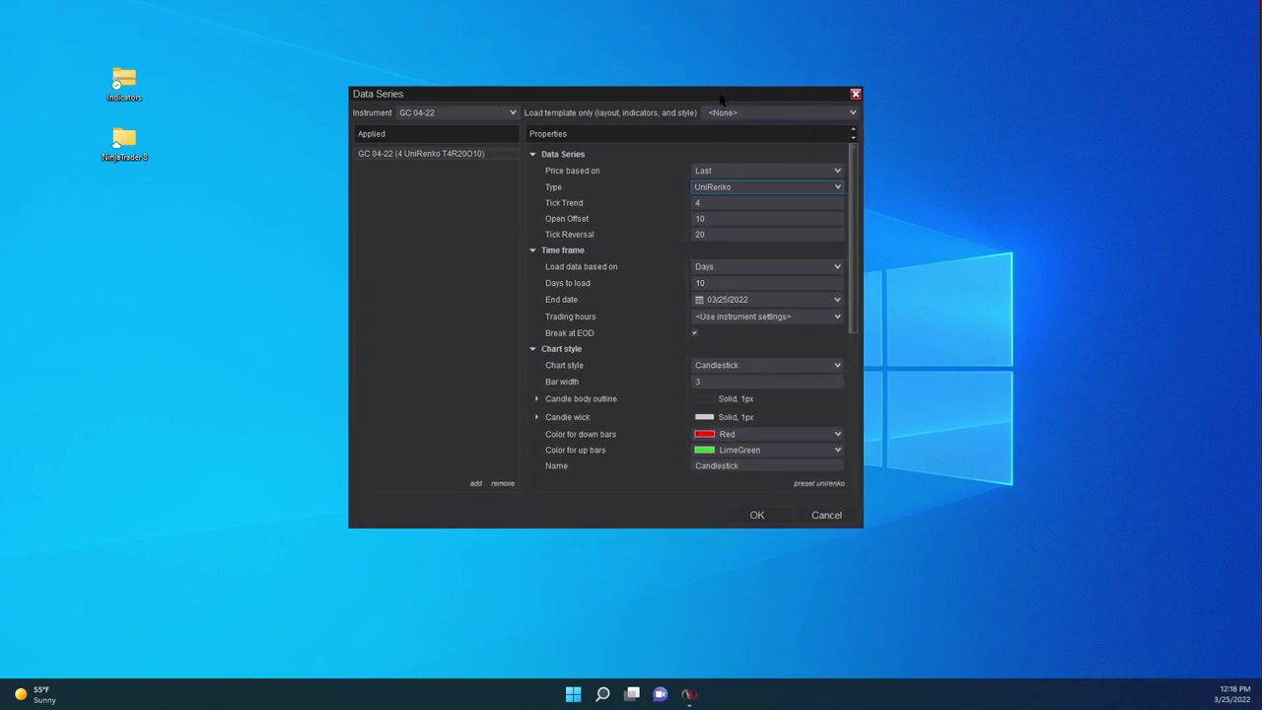
left_click_drag(722, 98, 654, 68)
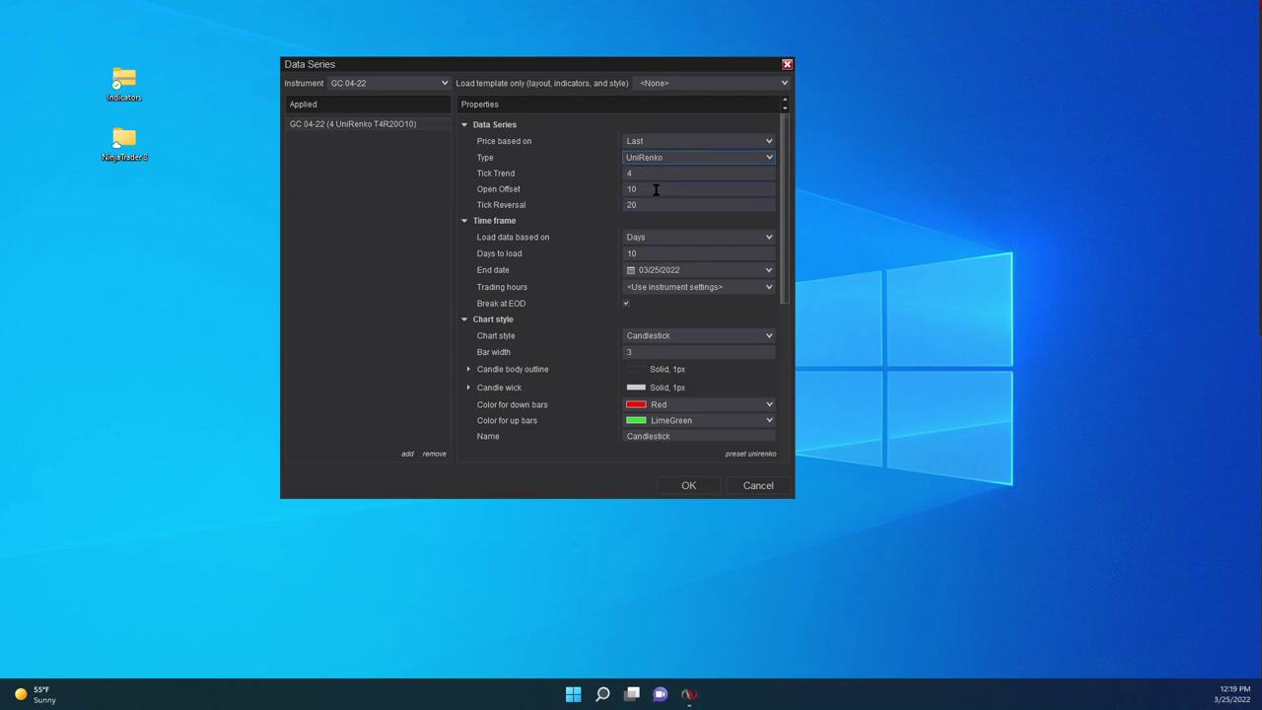
left_click(643, 253)
key("ctrl+a")
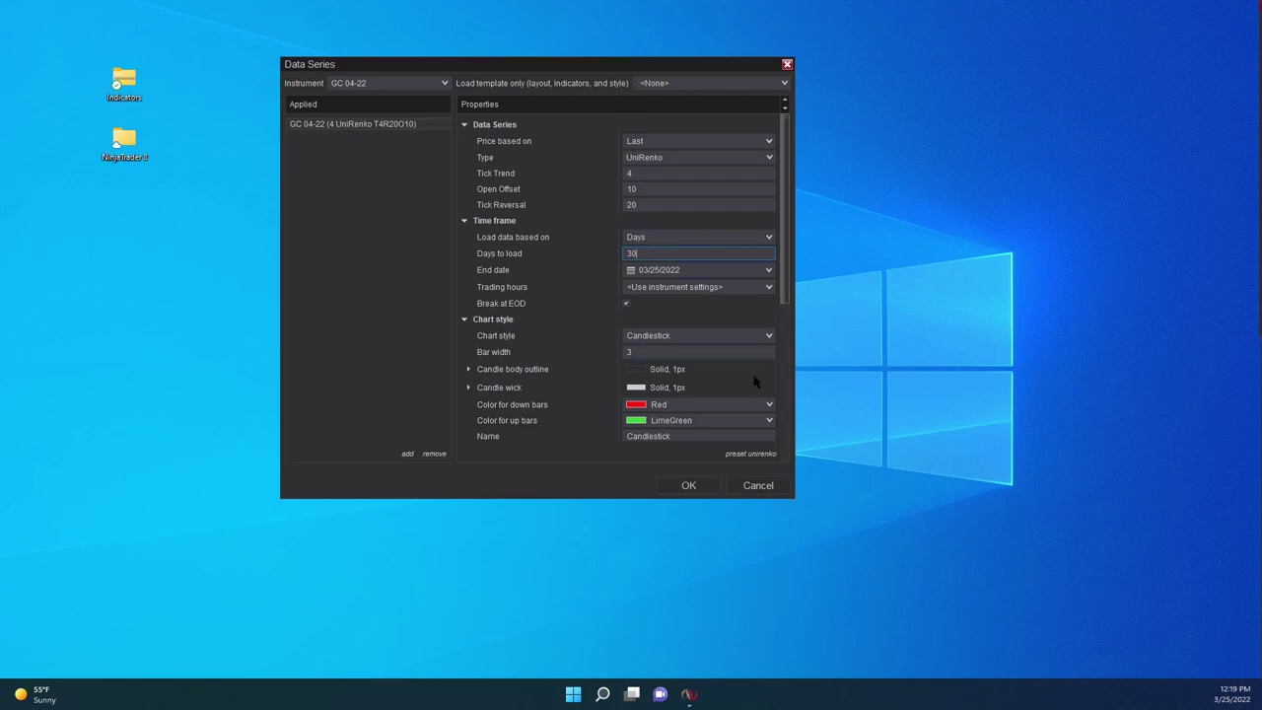
Examine the time frame, chart style, visual and trades properties of the GC 04-22 data series.
scroll(750, 352, "down", 3)
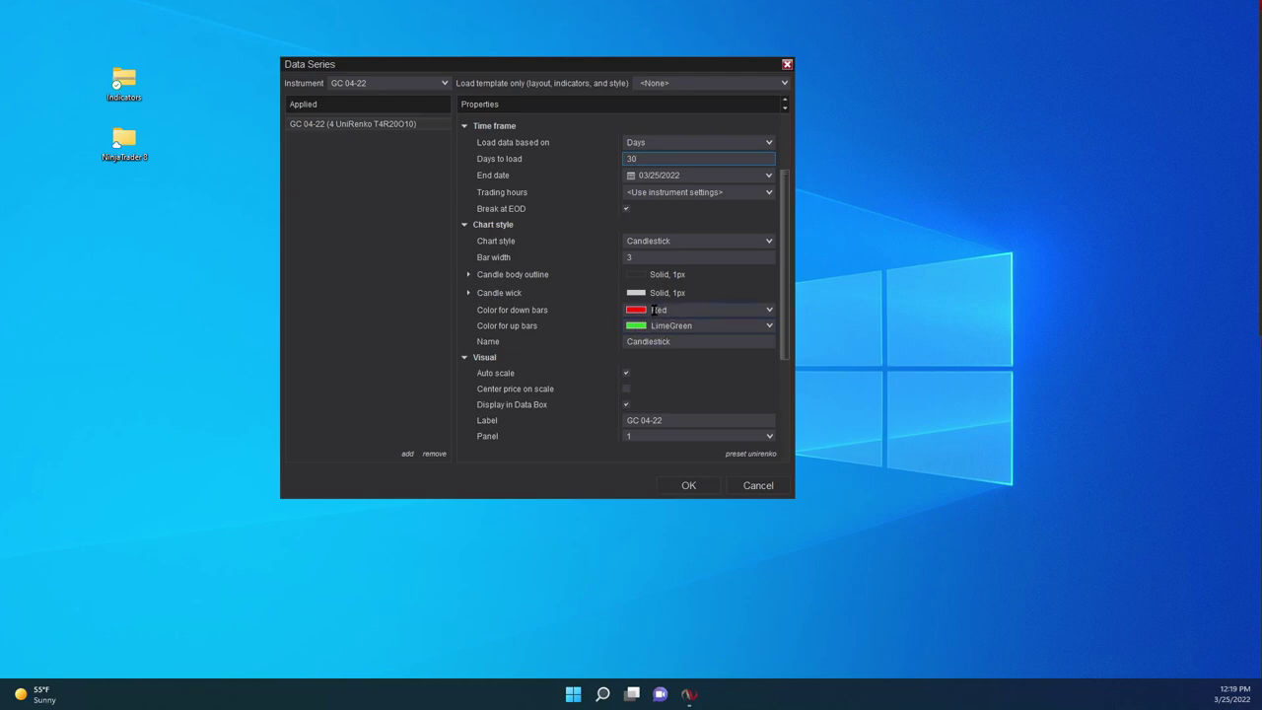
scroll(670, 358, "down", 3)
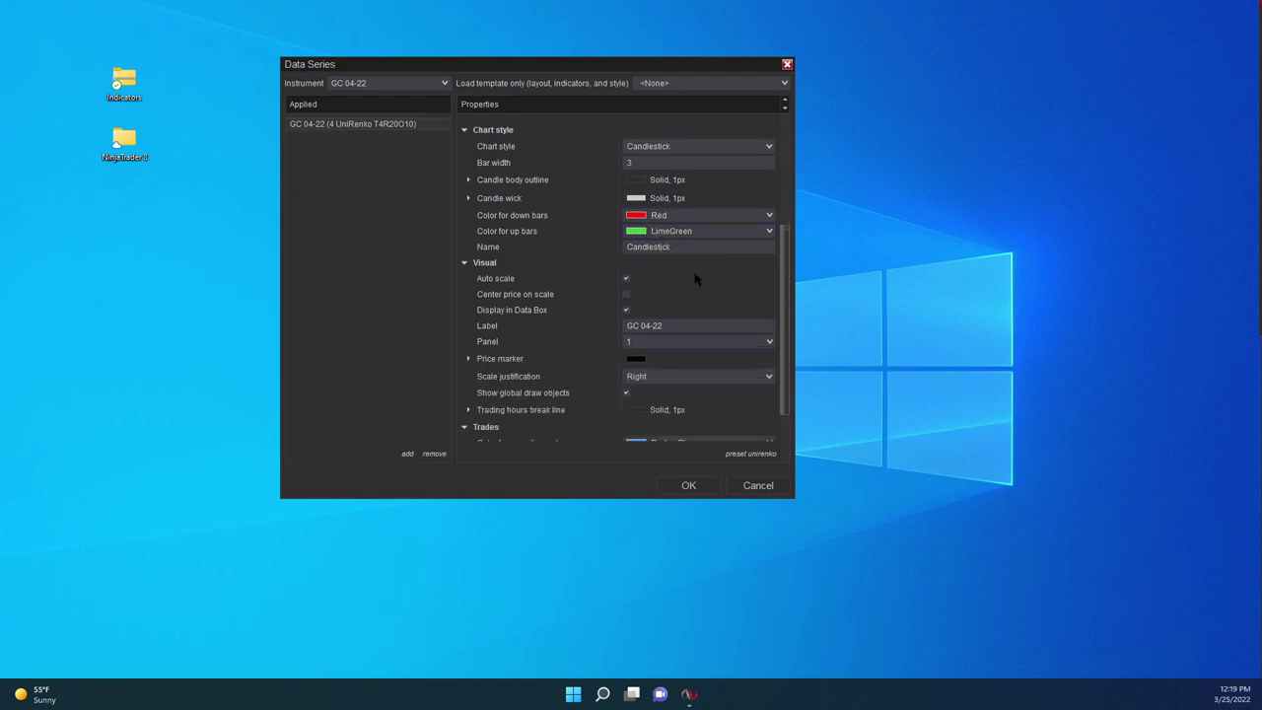
scroll(674, 296, "down", 2)
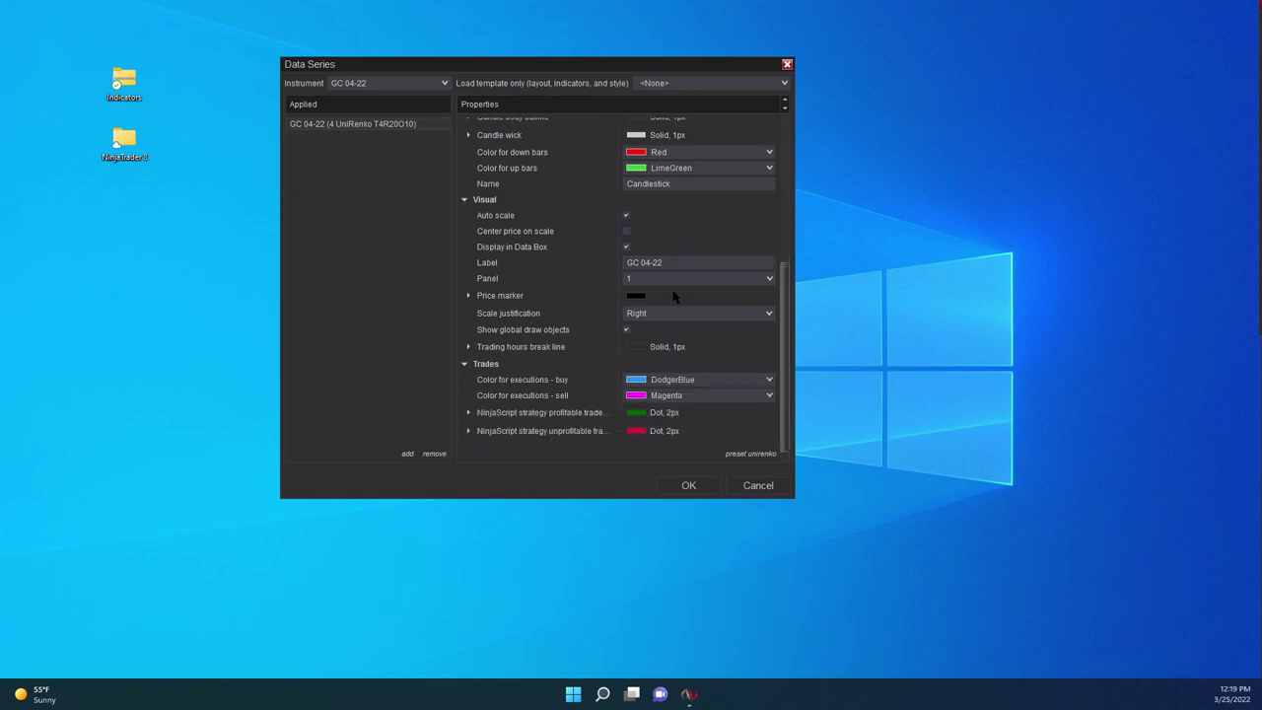
scroll(678, 297, "up", 5)
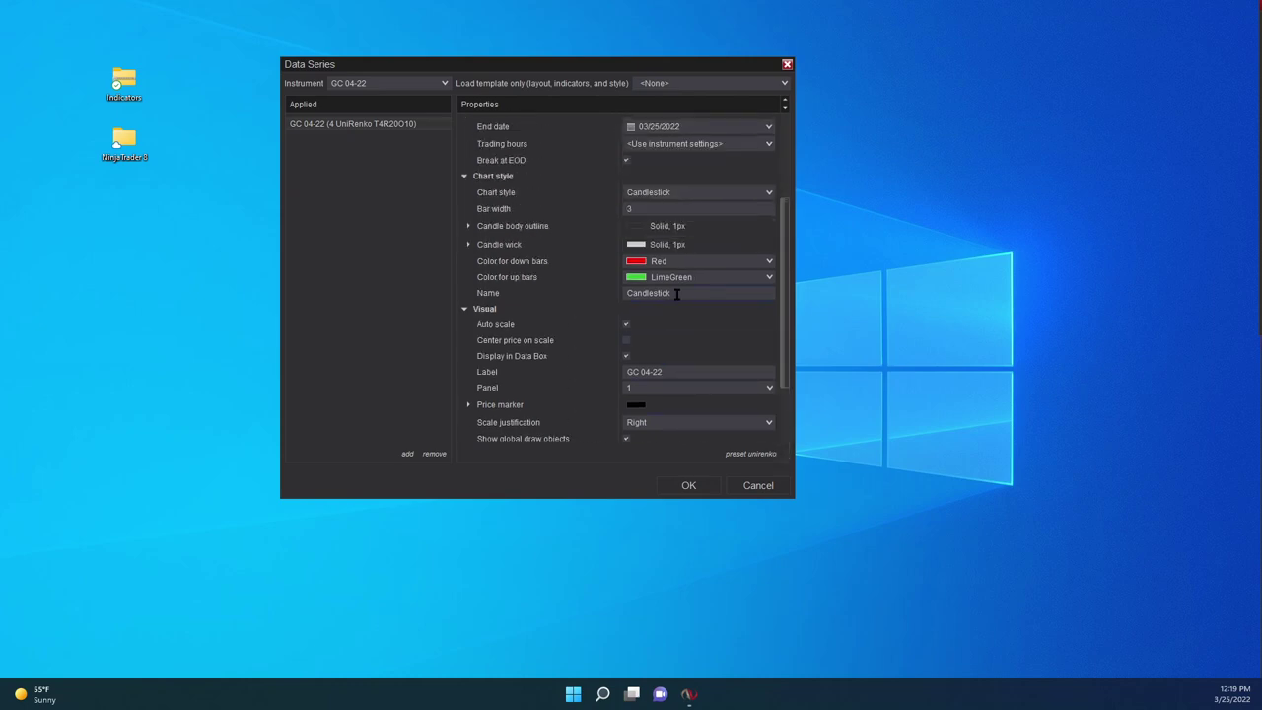
scroll(677, 297, "up", 3)
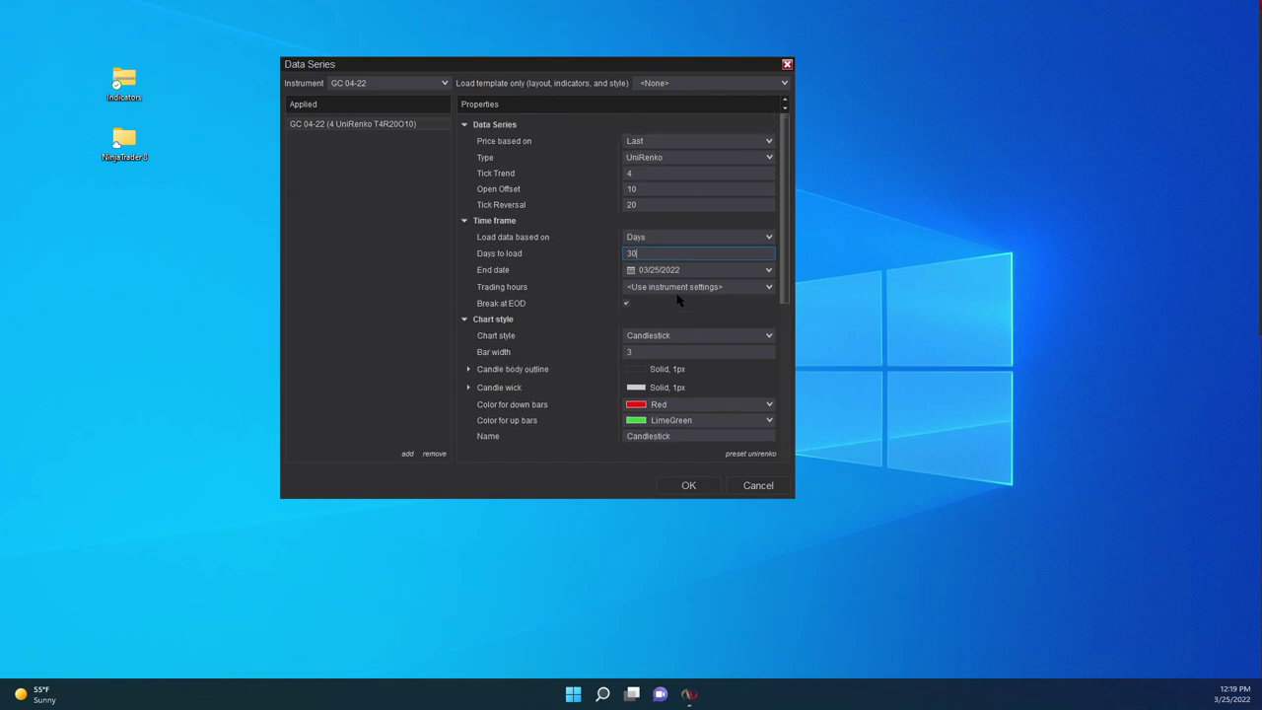
scroll(678, 299, "down", 8)
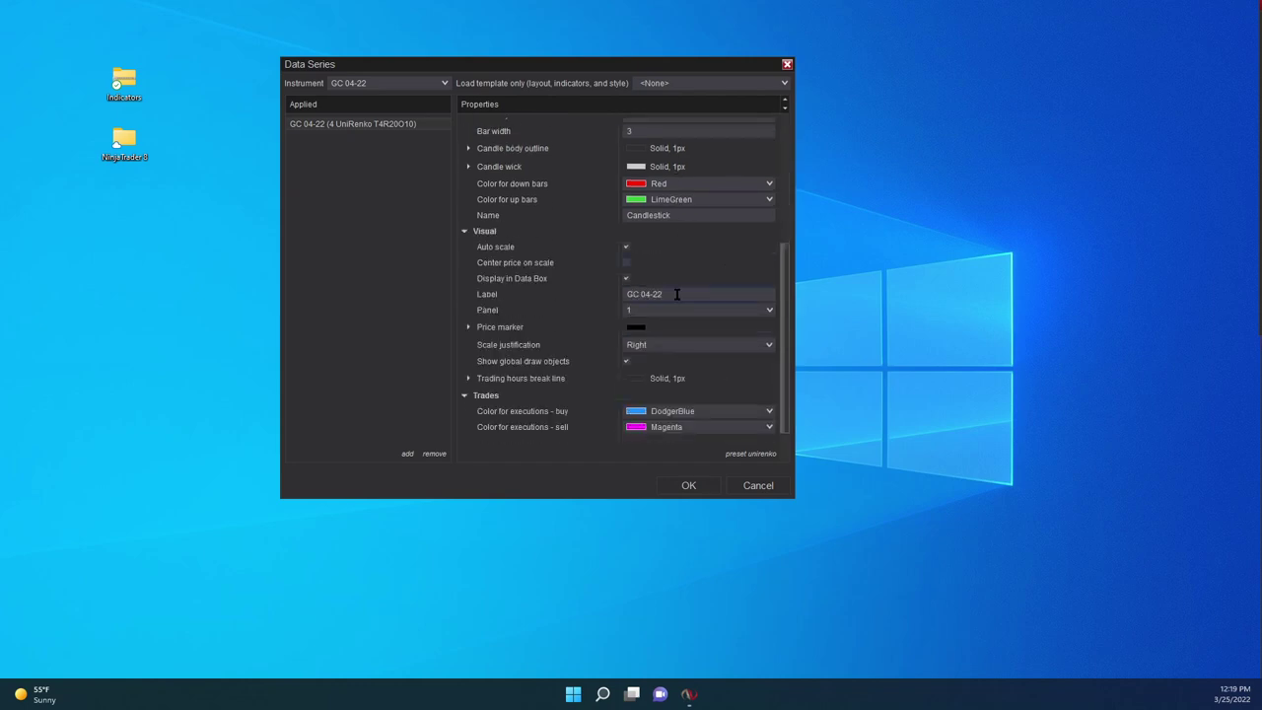
scroll(678, 298, "down", 1)
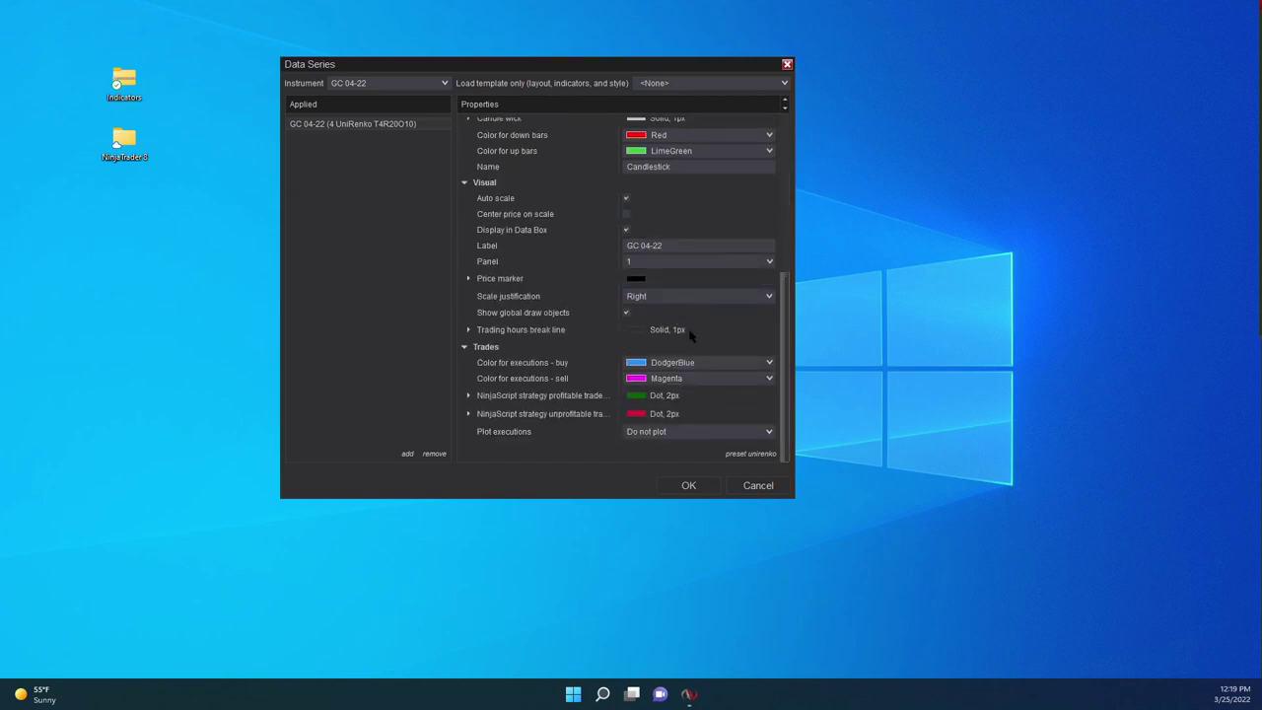
scroll(686, 210, "up", 5)
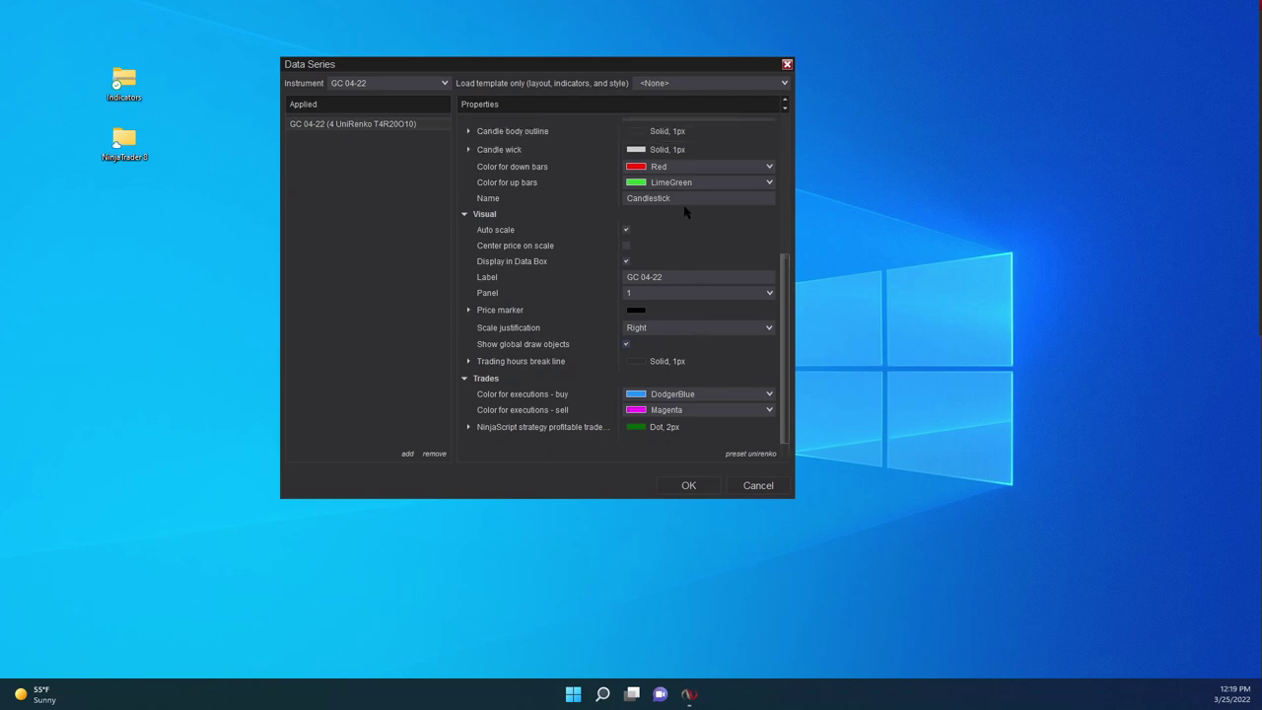
scroll(685, 207, "up", 2)
Clear the data series label and create the GC 04-22 UniRenko chart.
scroll(691, 281, "down", 6)
key("BackSpace")
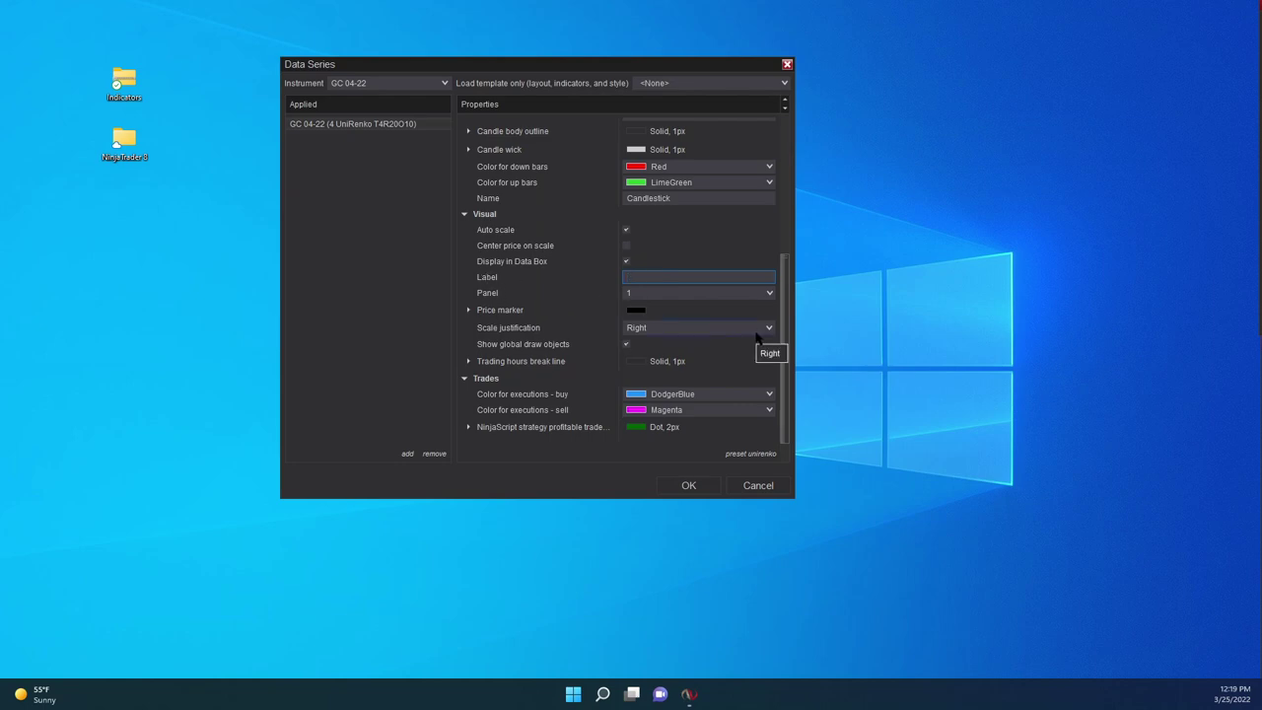
scroll(758, 337, "up", 2)
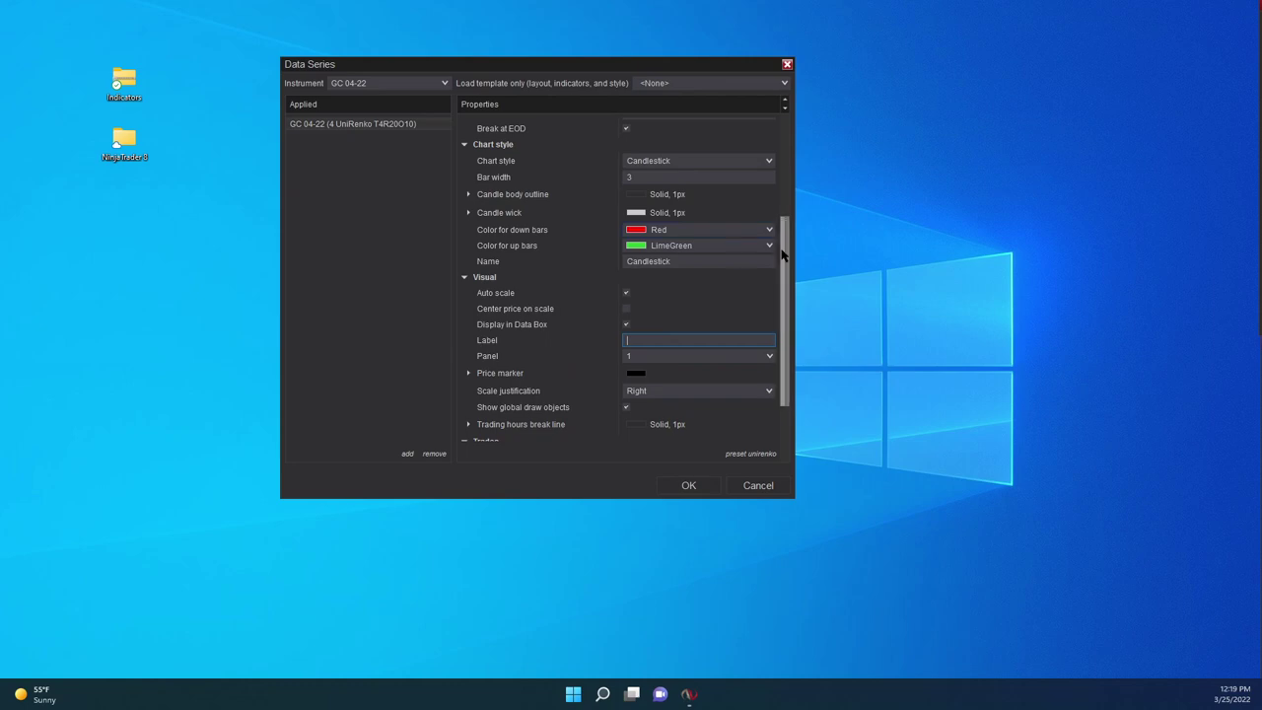
scroll(790, 256, "up", 5)
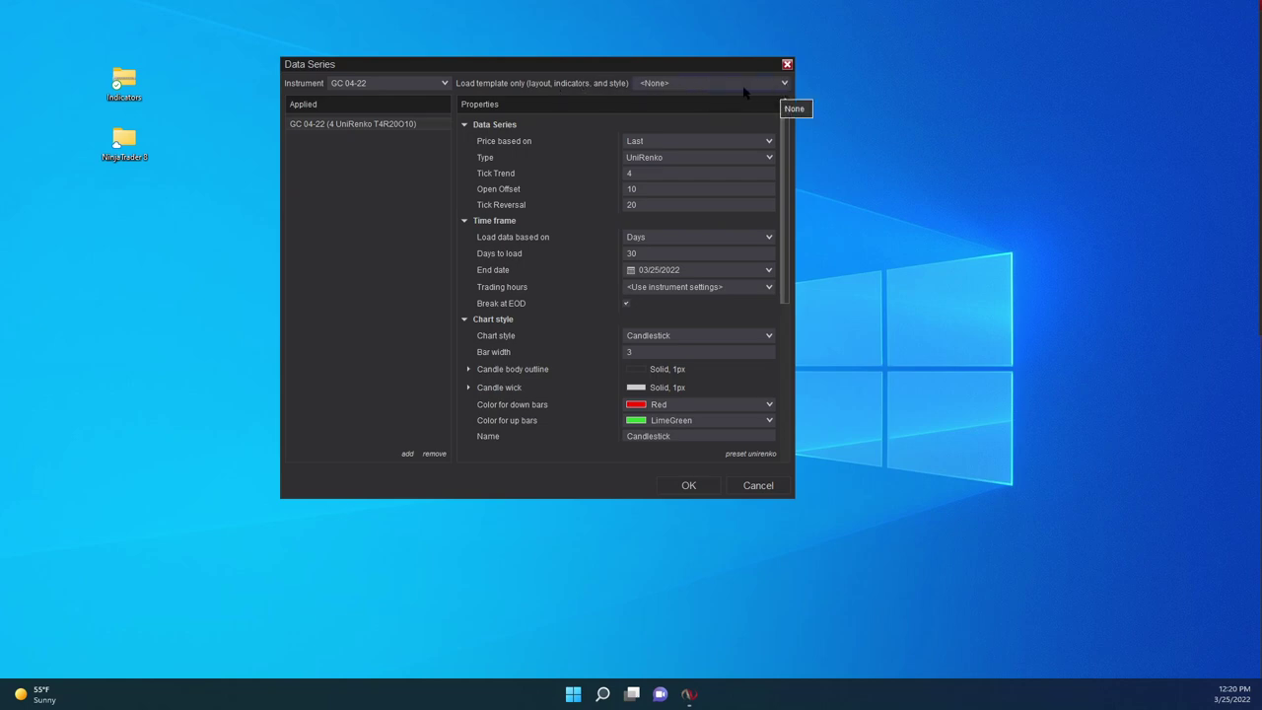
left_click(688, 486)
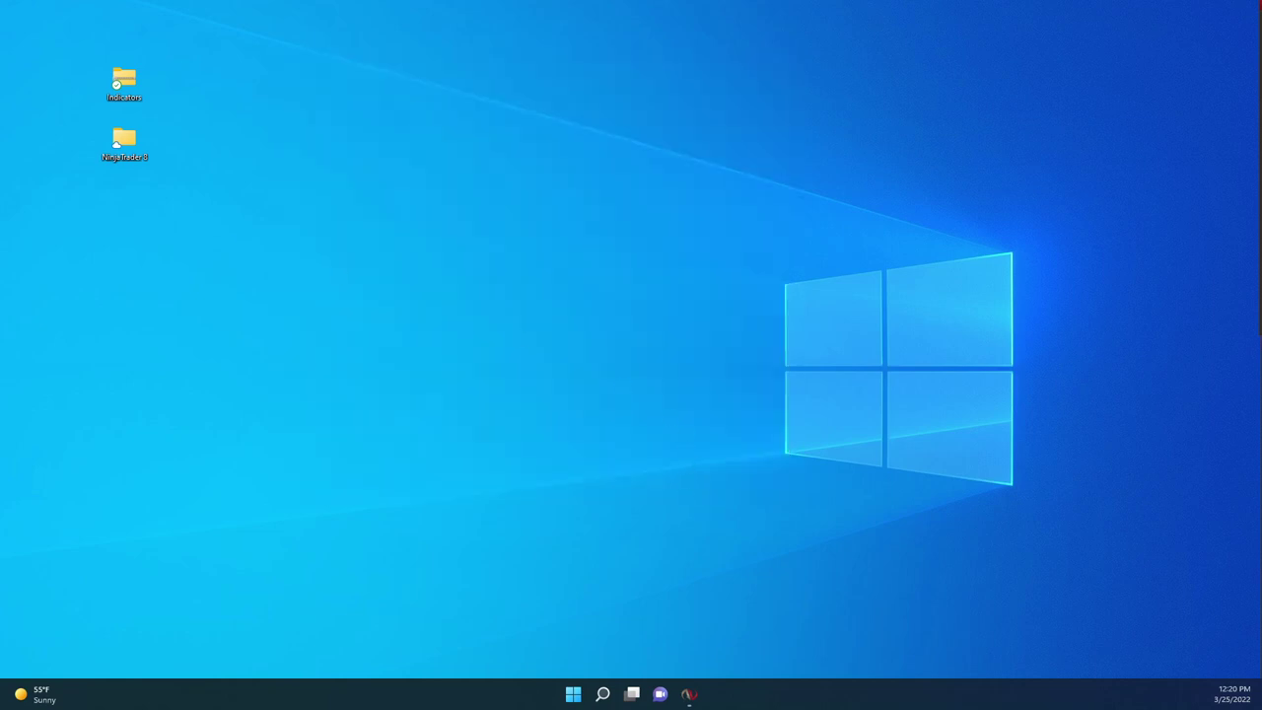
Reposition the GC 04-22 chart window and set its chart background color to Black in the chart properties.
left_click_drag(624, 135, 740, 145)
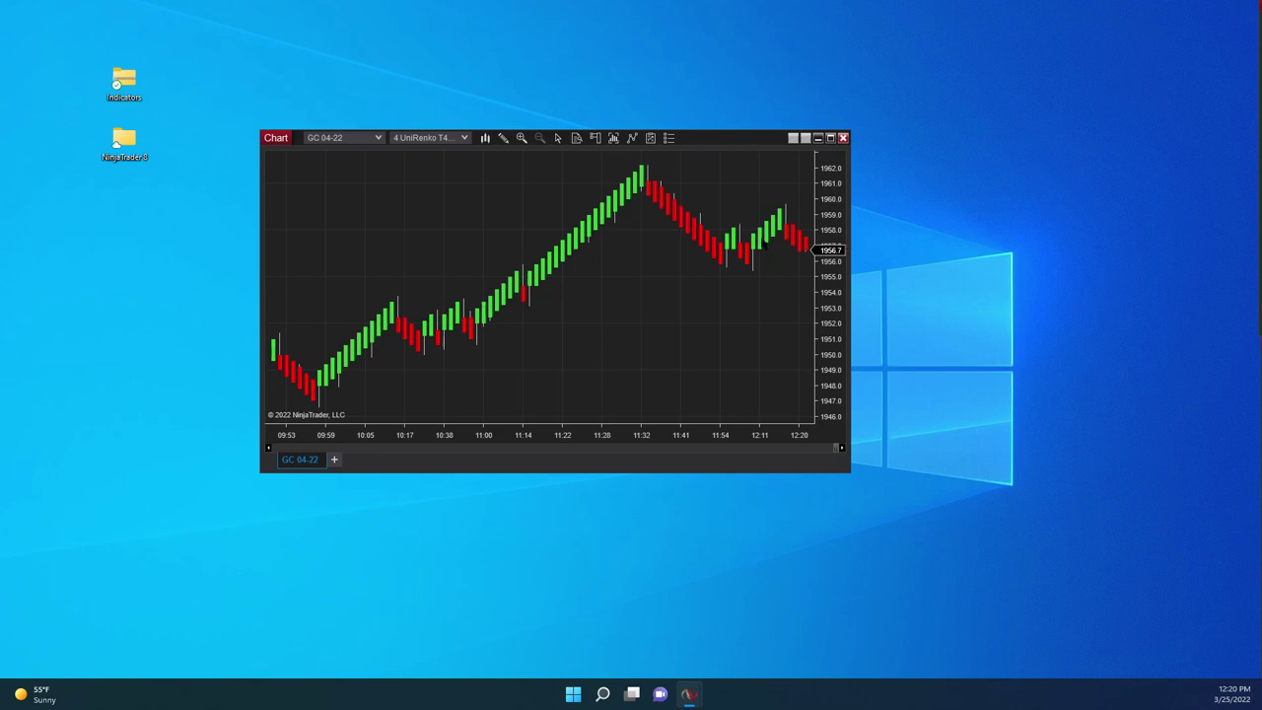
right_click(610, 305)
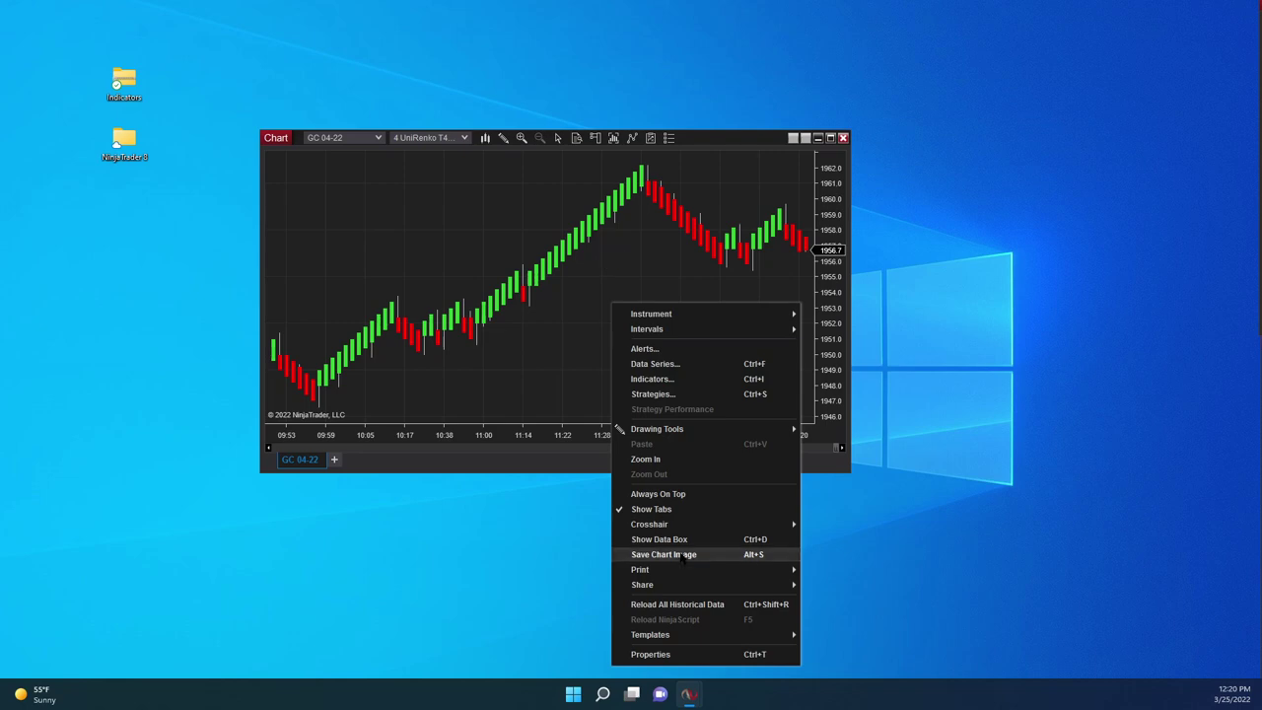
left_click(669, 653)
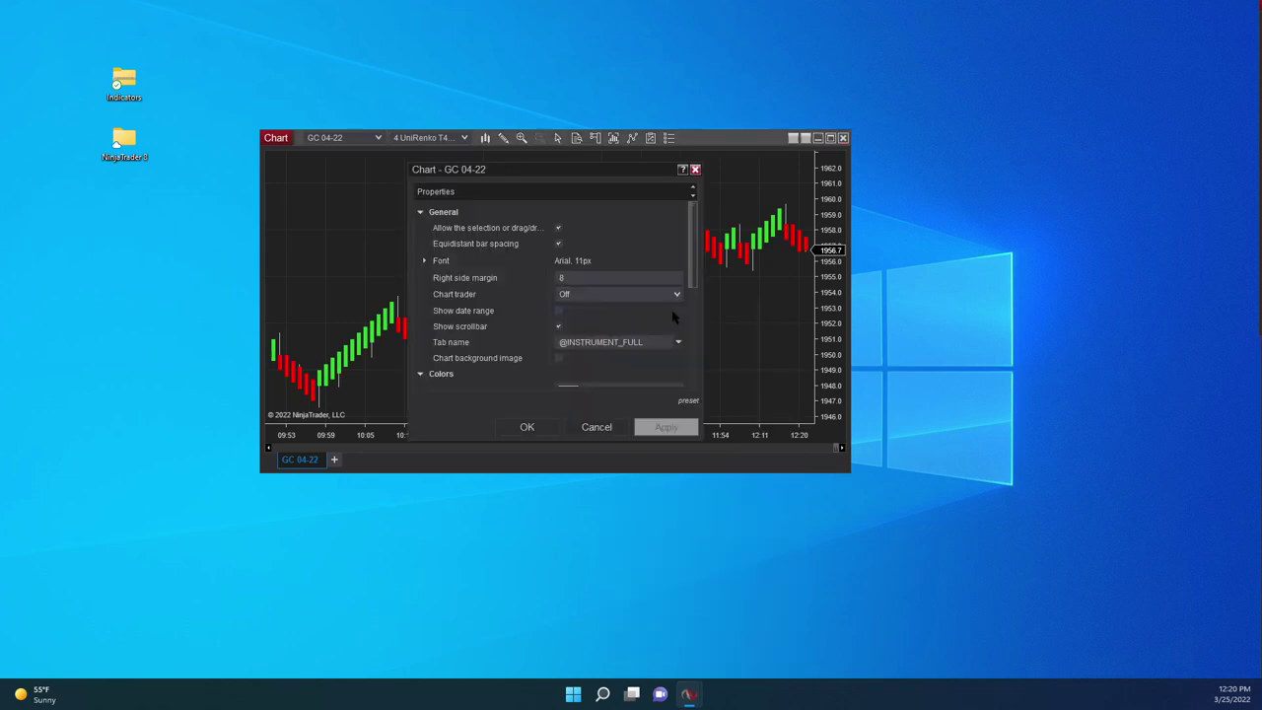
scroll(537, 264, "down", 3)
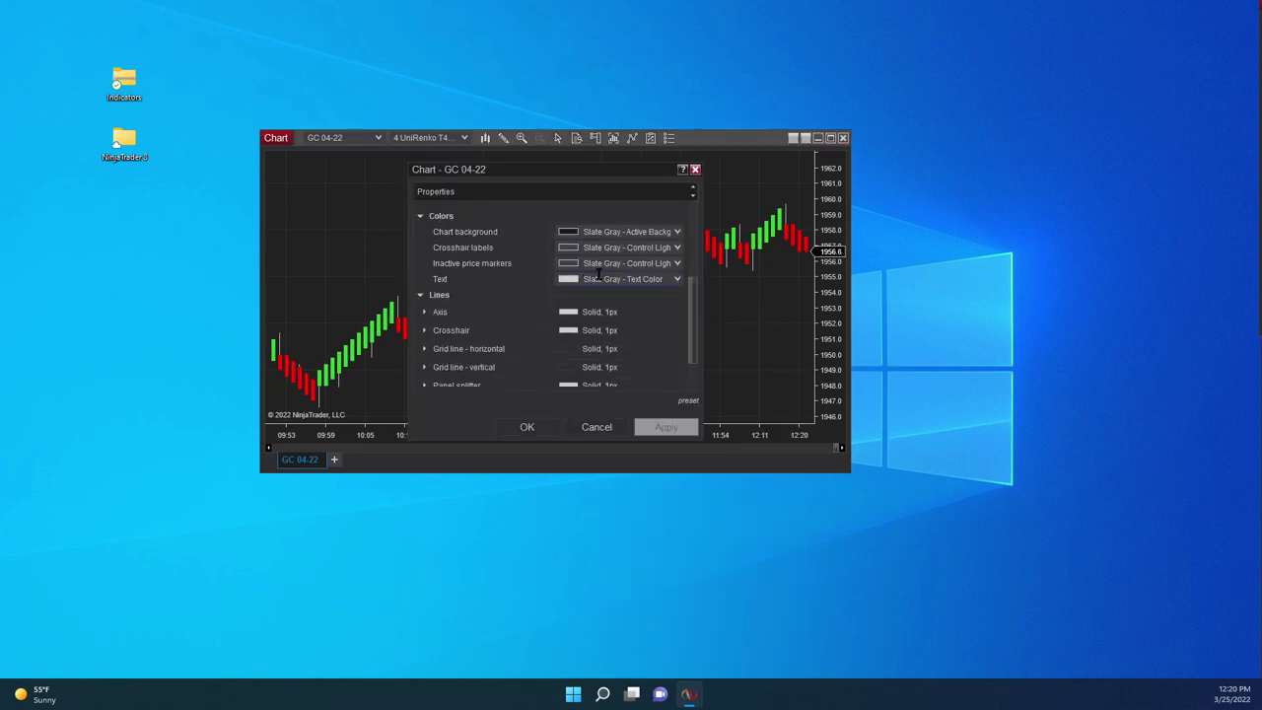
left_click(675, 235)
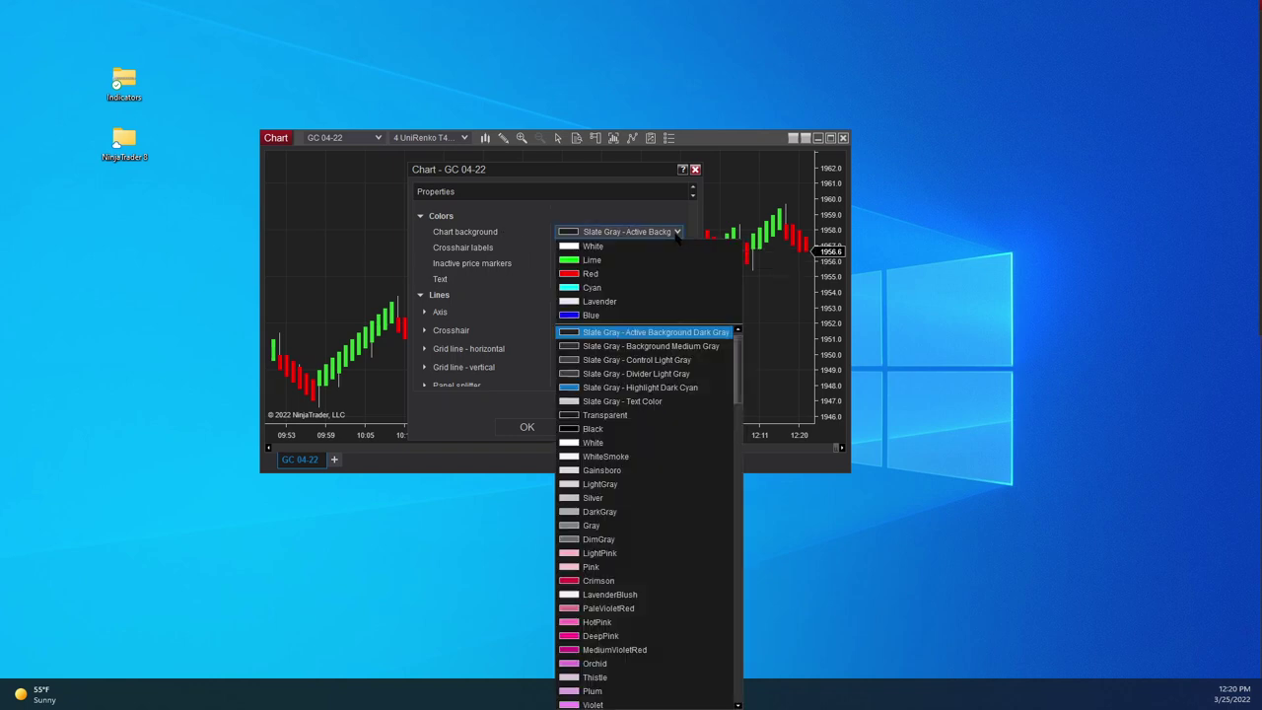
left_click(597, 429)
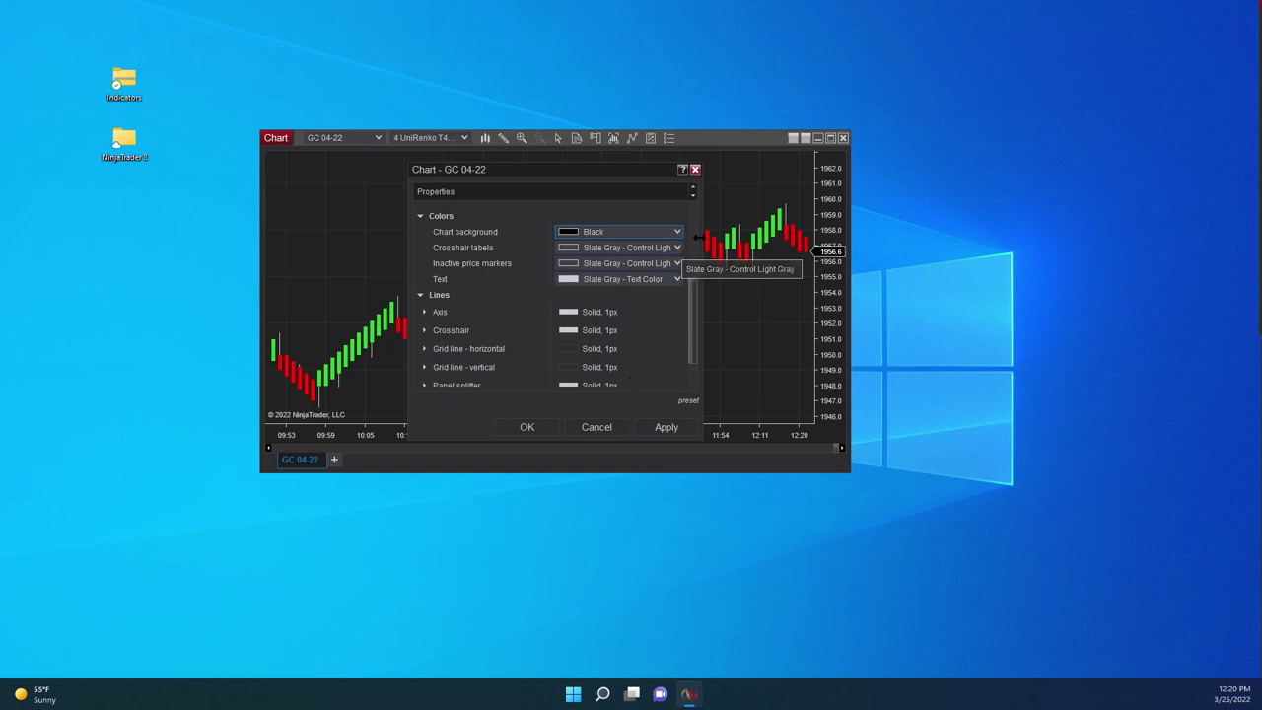
Turn off the scrollbar and tabs in the chart properties and apply the changes to the GC 04-22 chart.
scroll(622, 380, "down", 1)
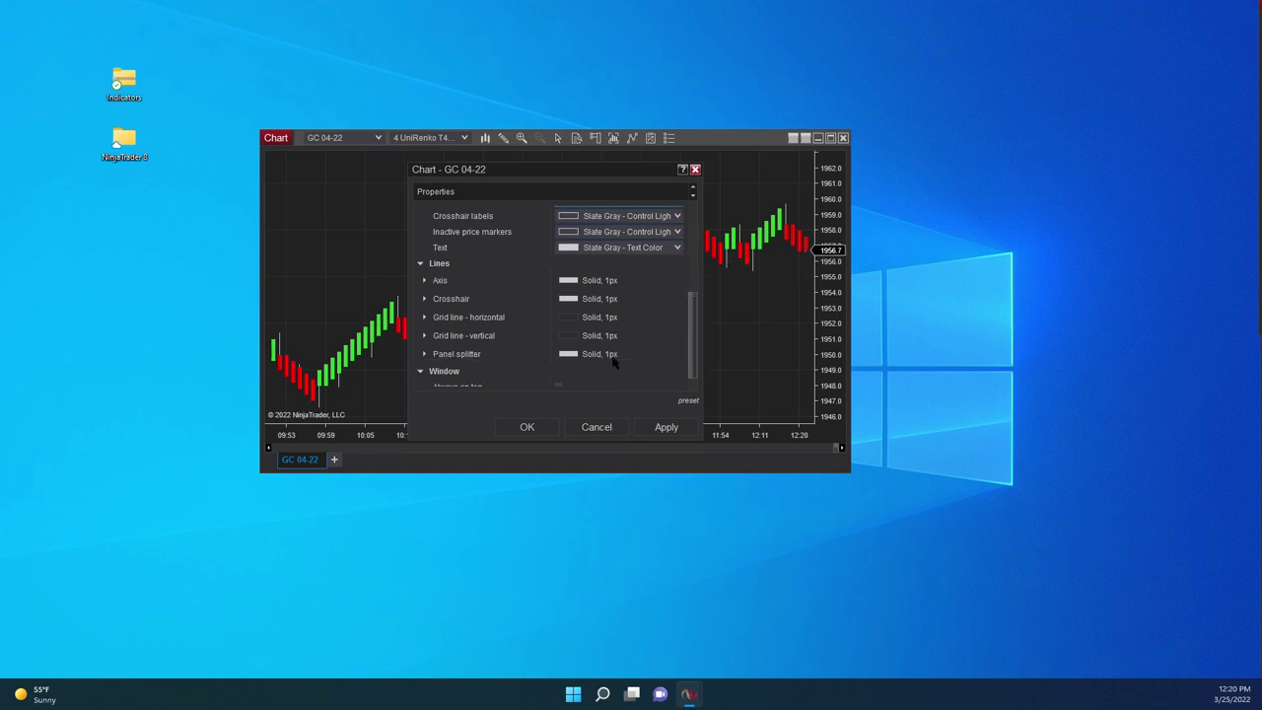
scroll(618, 362, "up", 5)
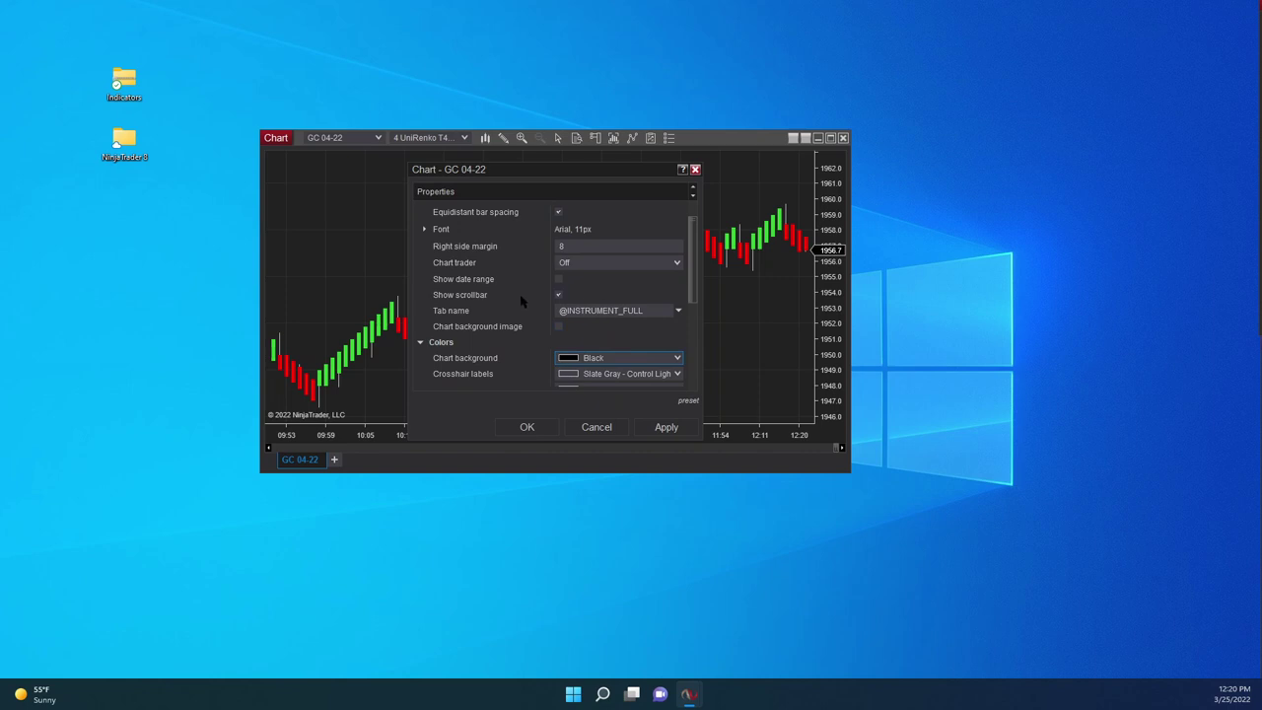
left_click(559, 295)
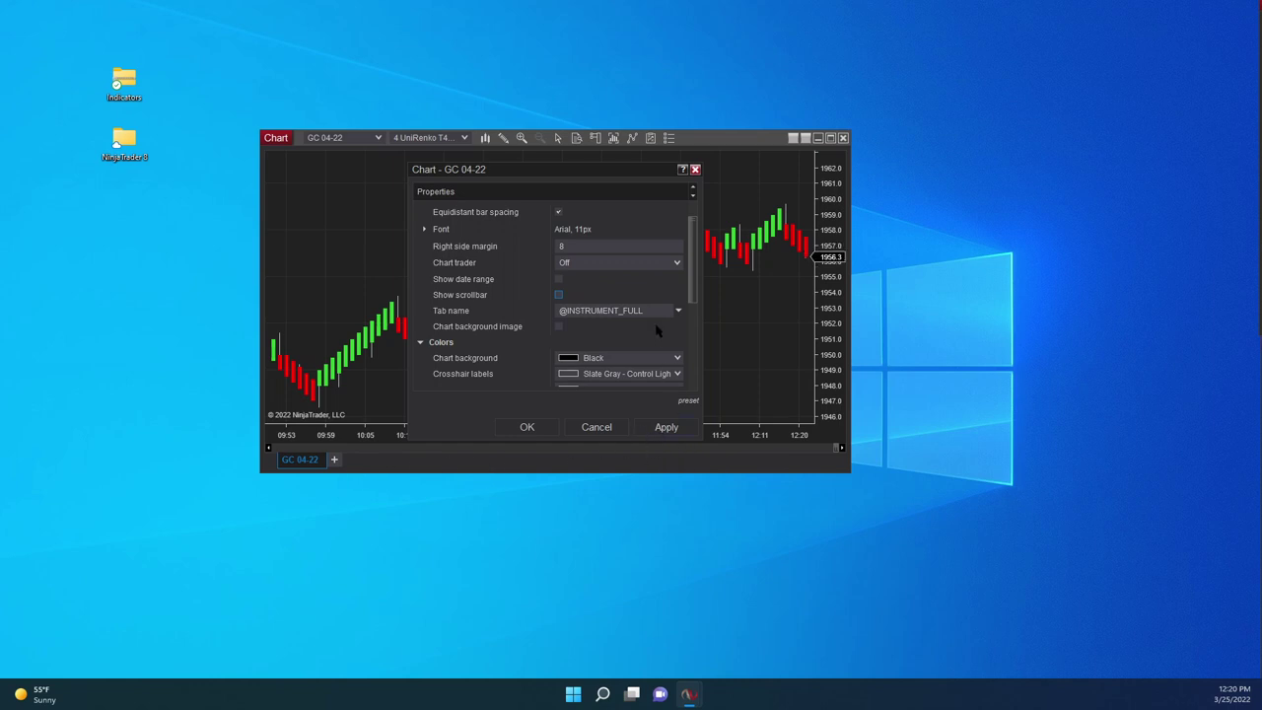
scroll(657, 331, "down", 4)
scroll(657, 332, "down", 2)
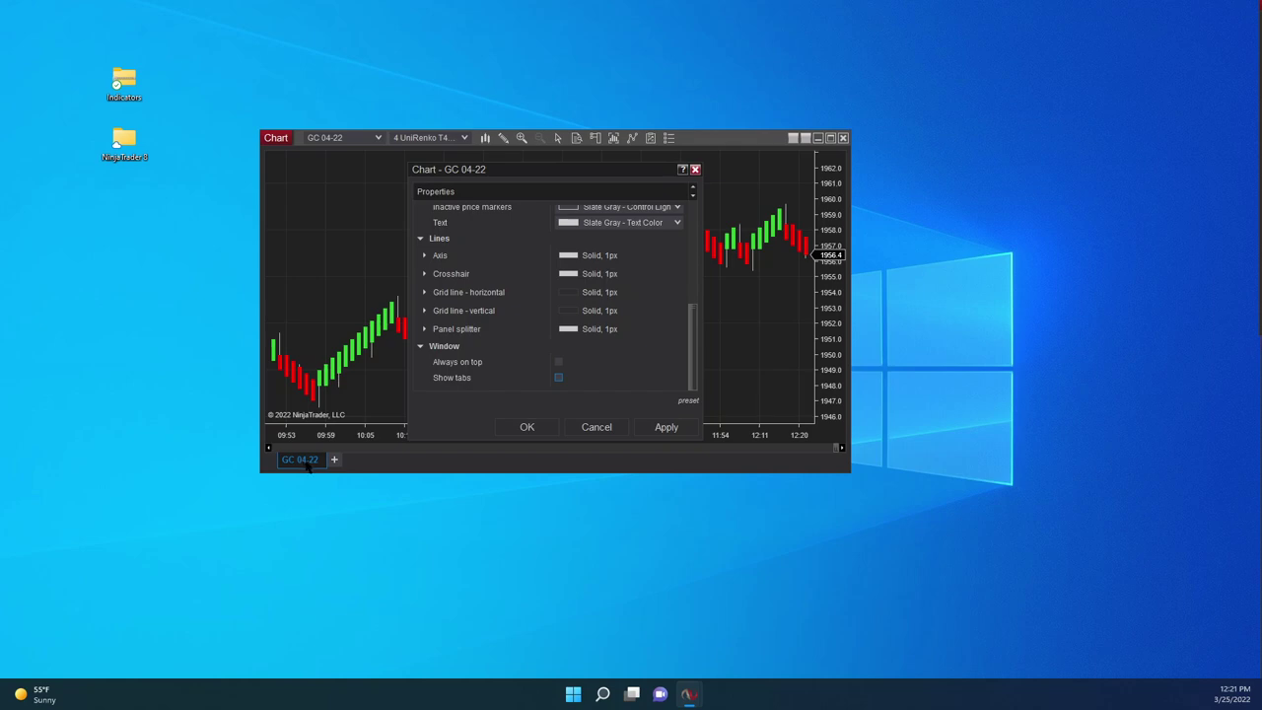
left_click(665, 427)
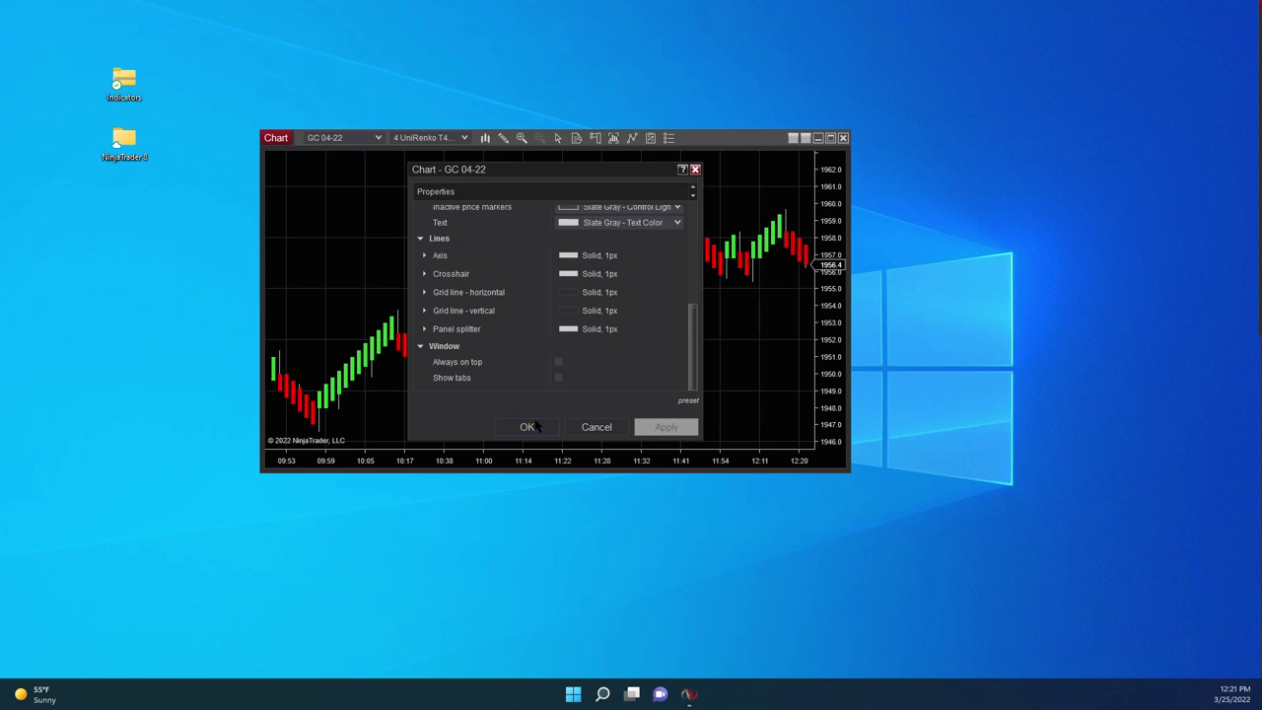
left_click(542, 432)
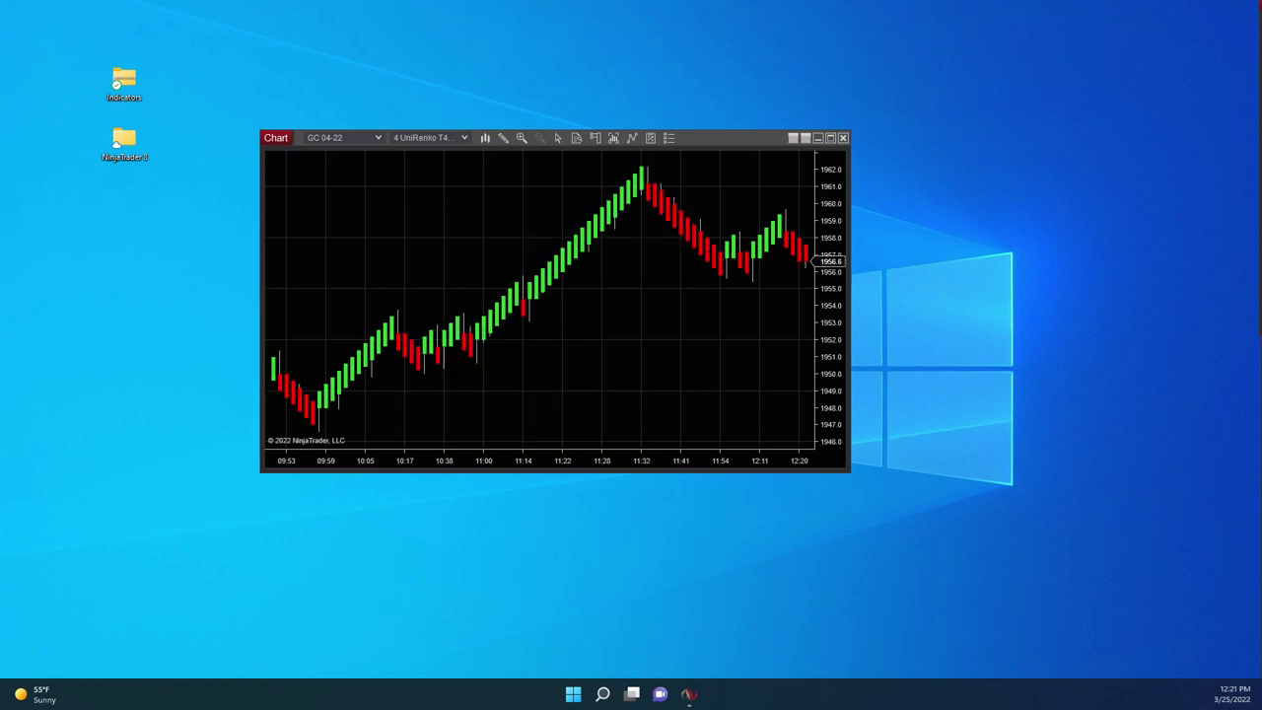
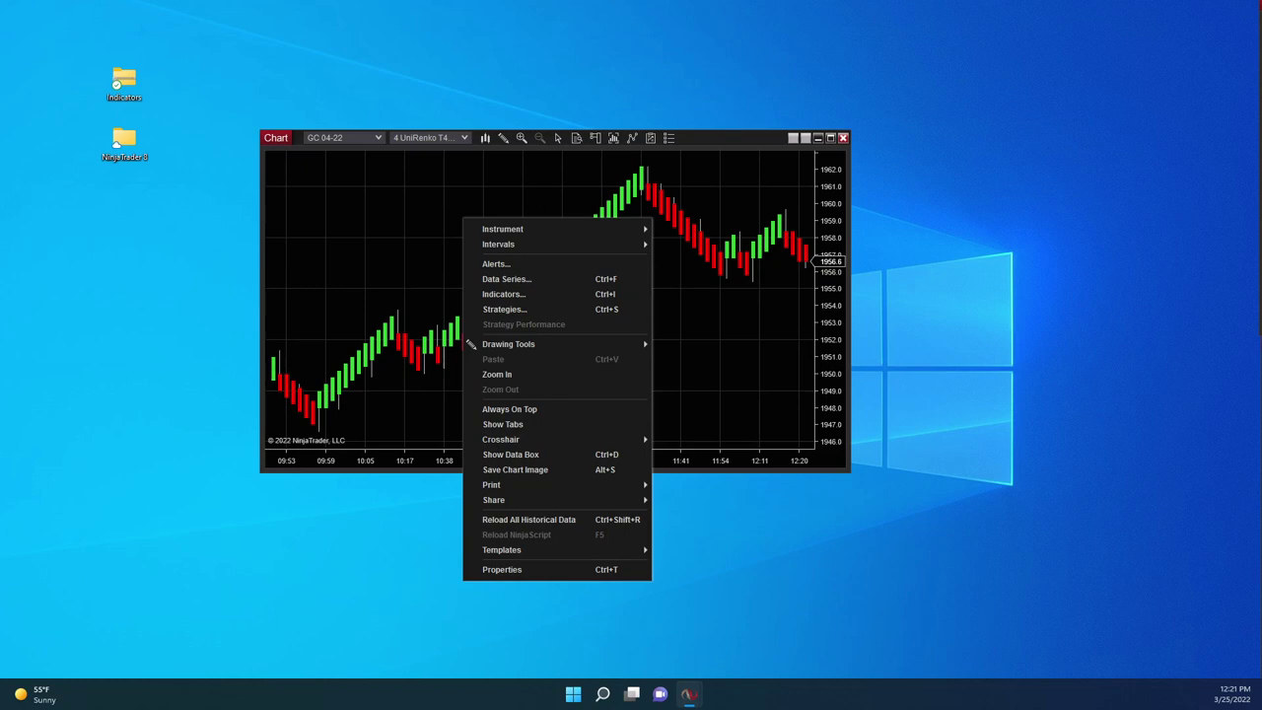
Add four EMA indicators to the GC 04-22 chart's configured indicators.
key("Escape")
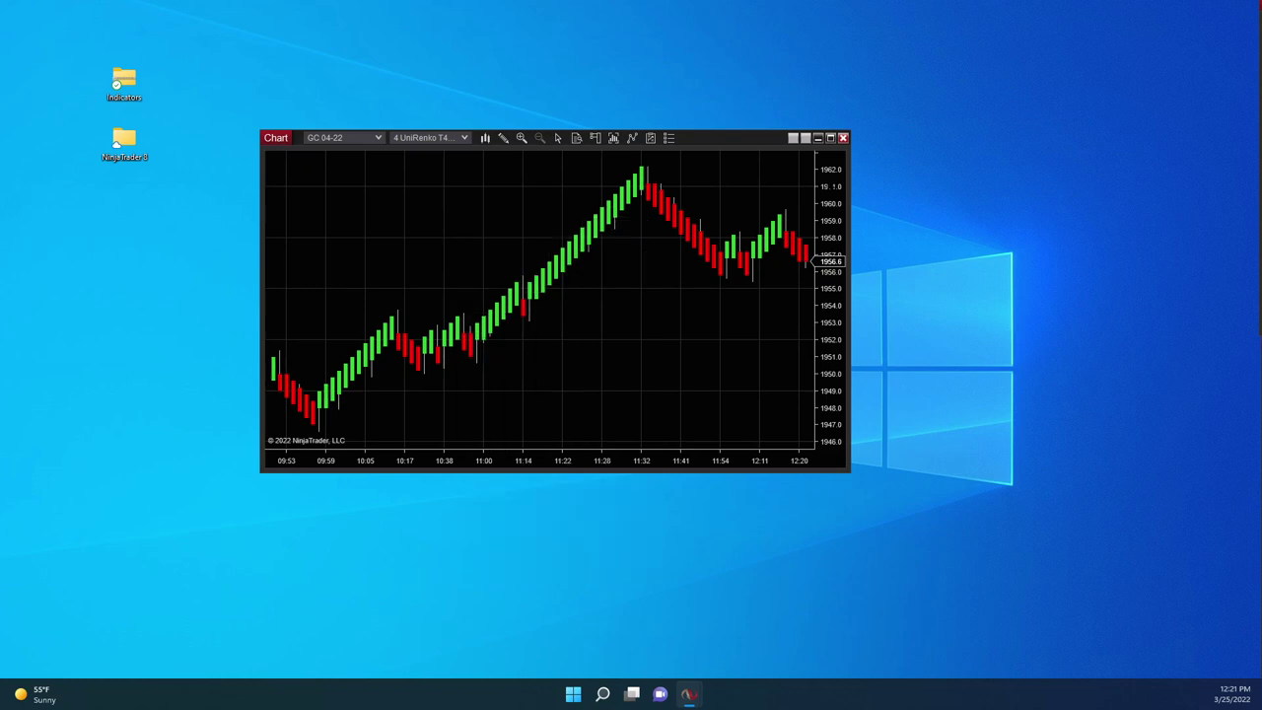
right_click(439, 227)
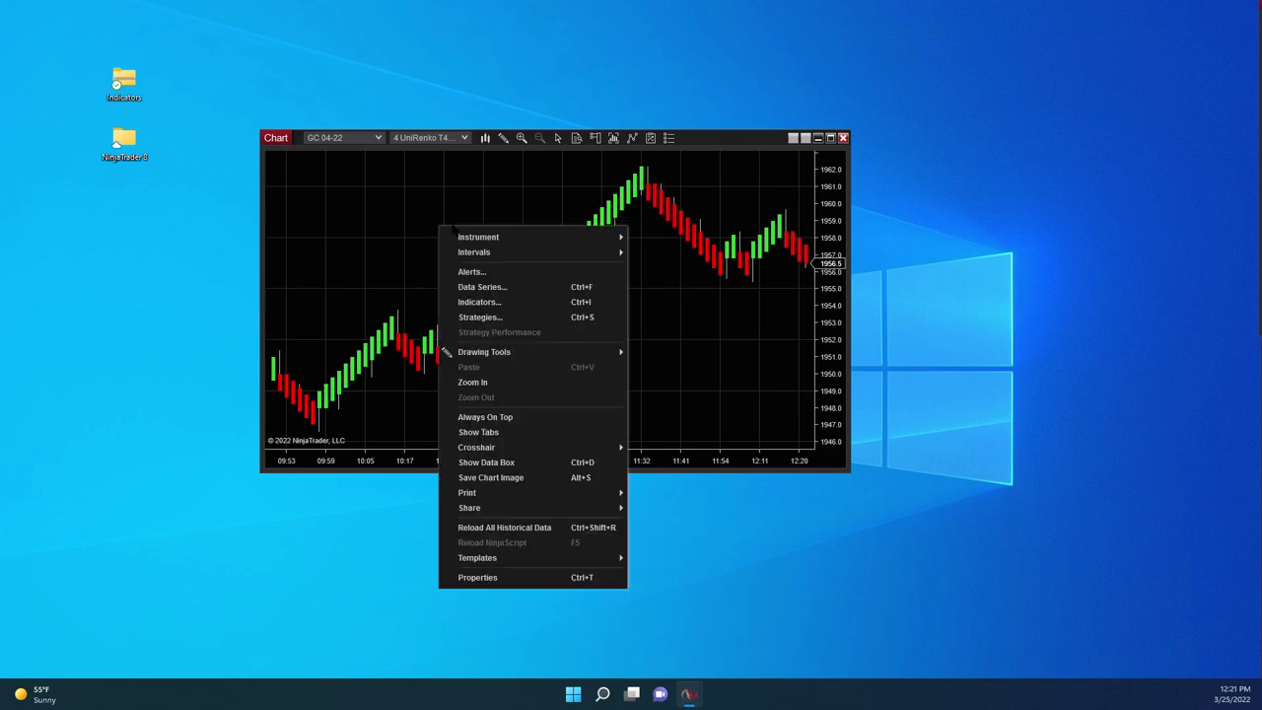
left_click(483, 302)
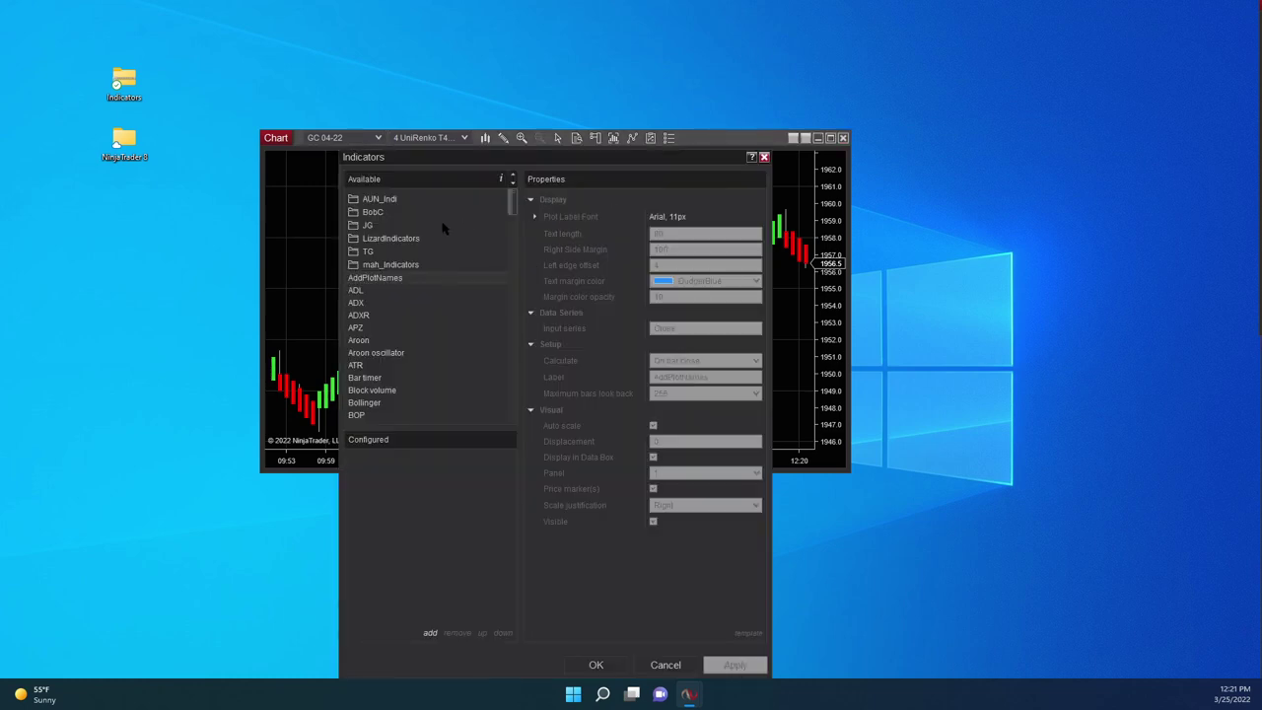
scroll(414, 282, "down", 9)
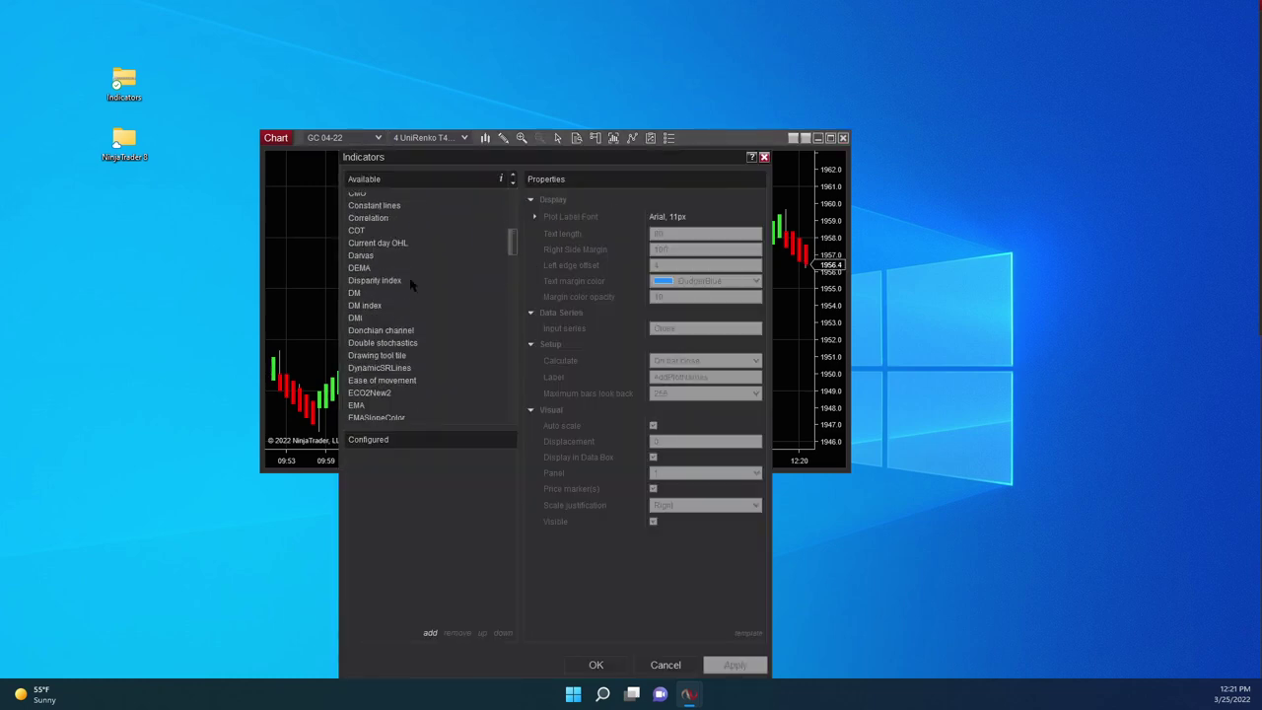
scroll(412, 285, "down", 4)
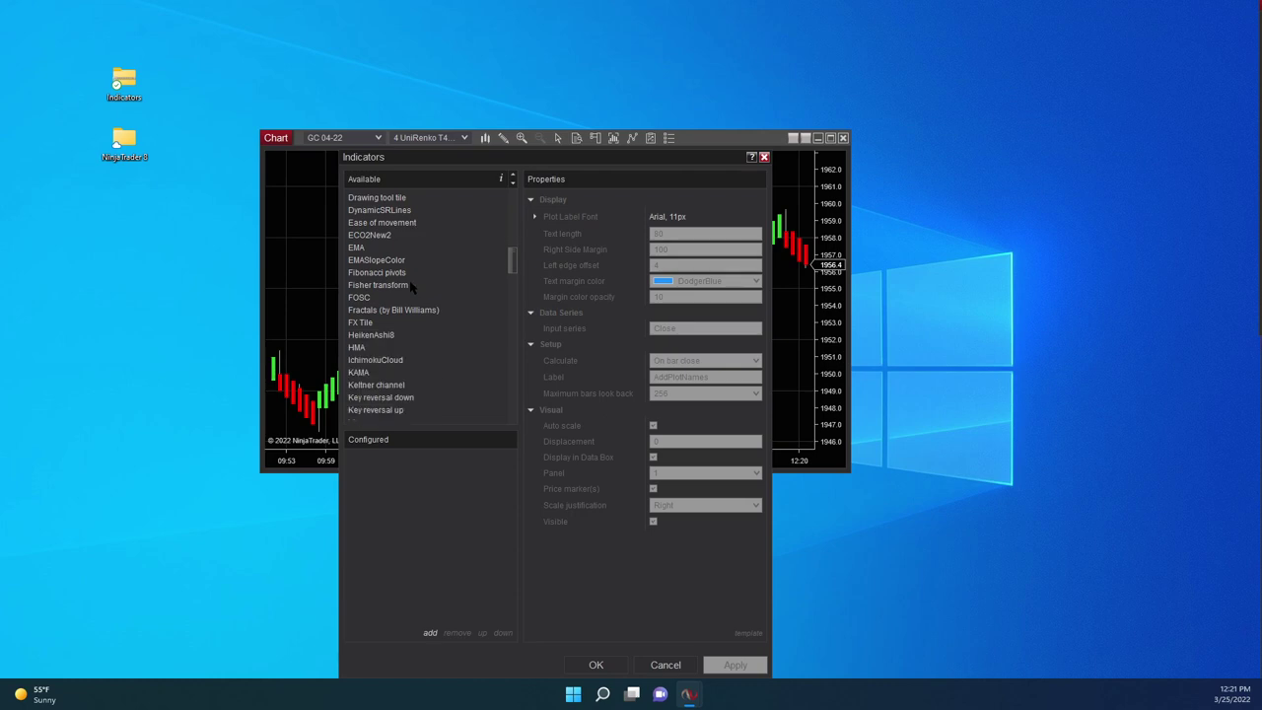
double_click(365, 249)
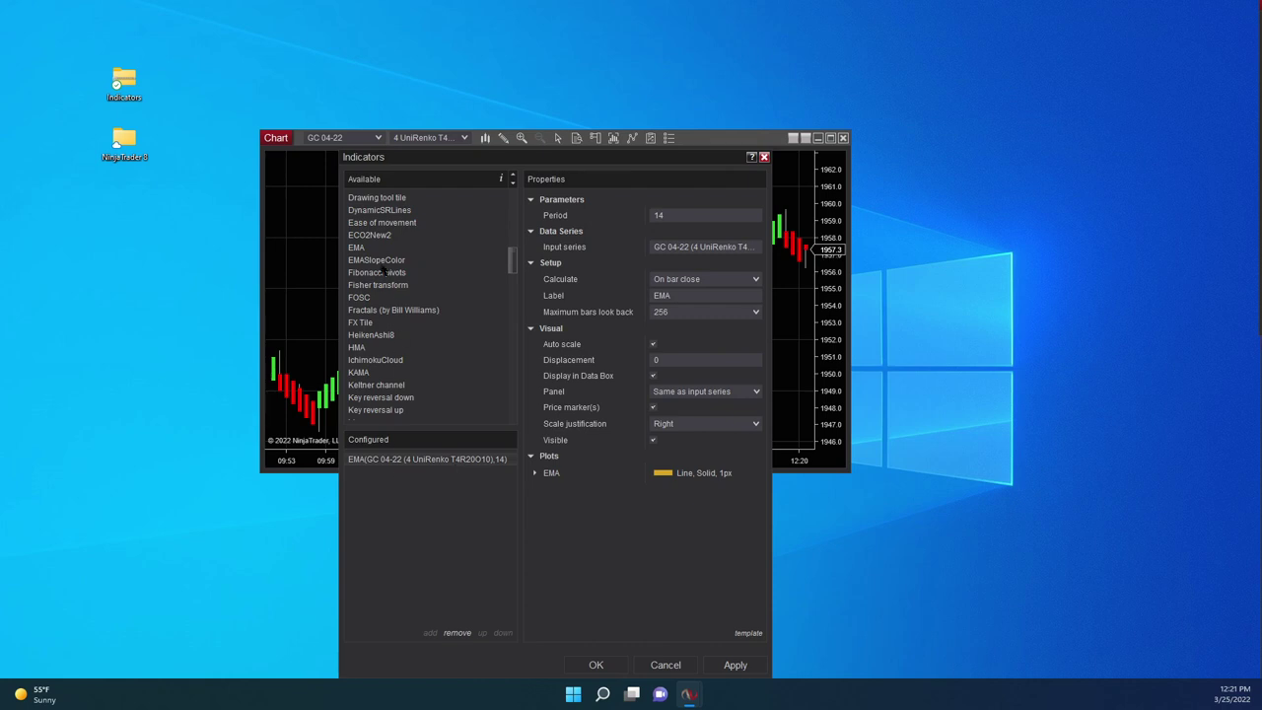
double_click(373, 248)
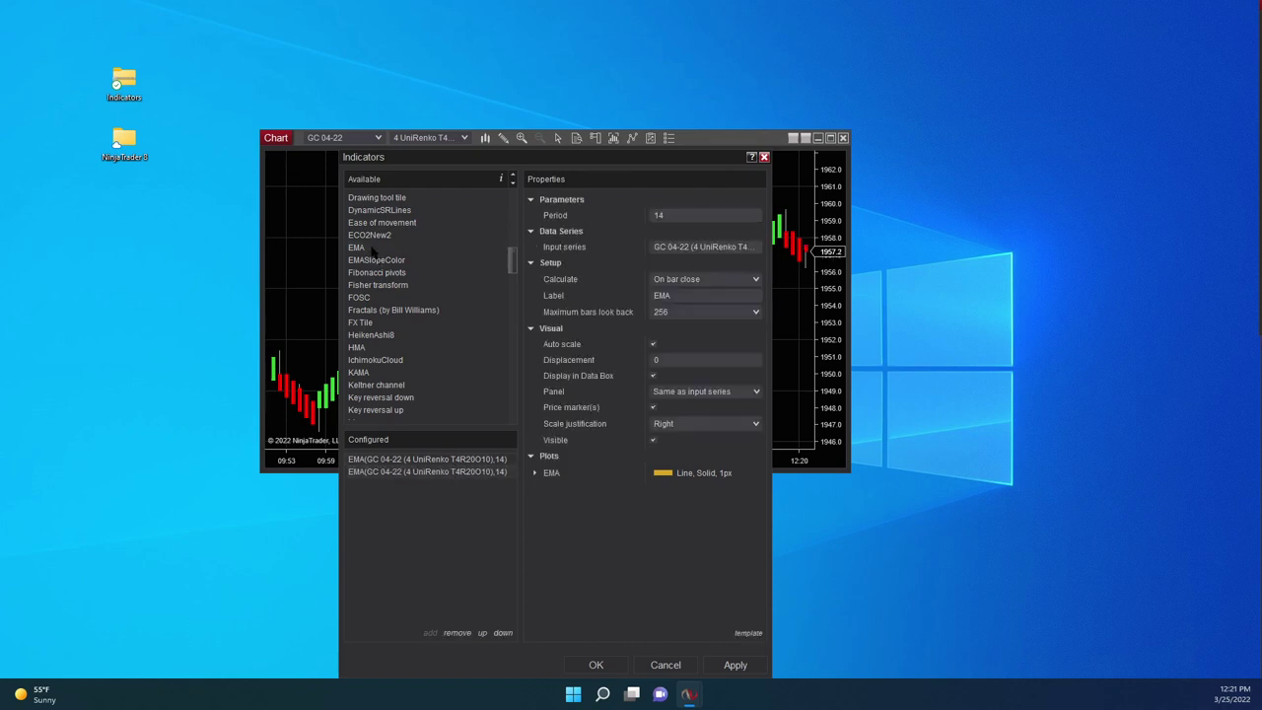
double_click(373, 248)
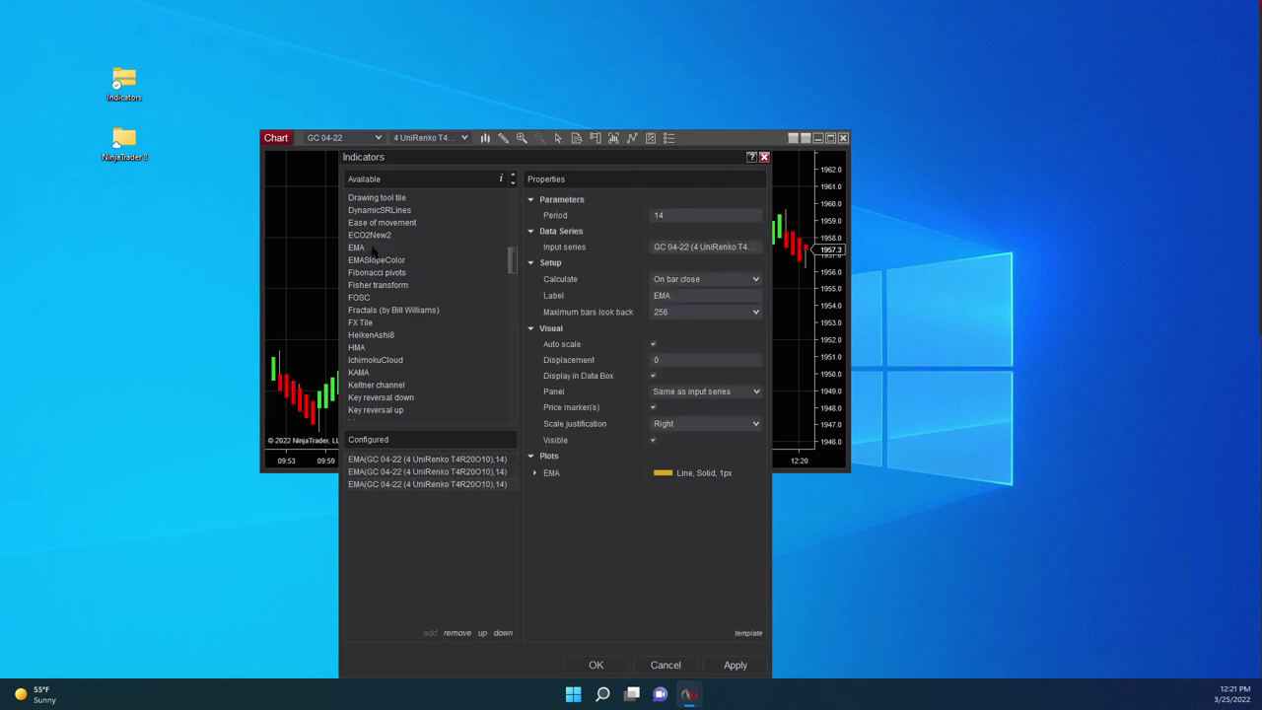
double_click(373, 248)
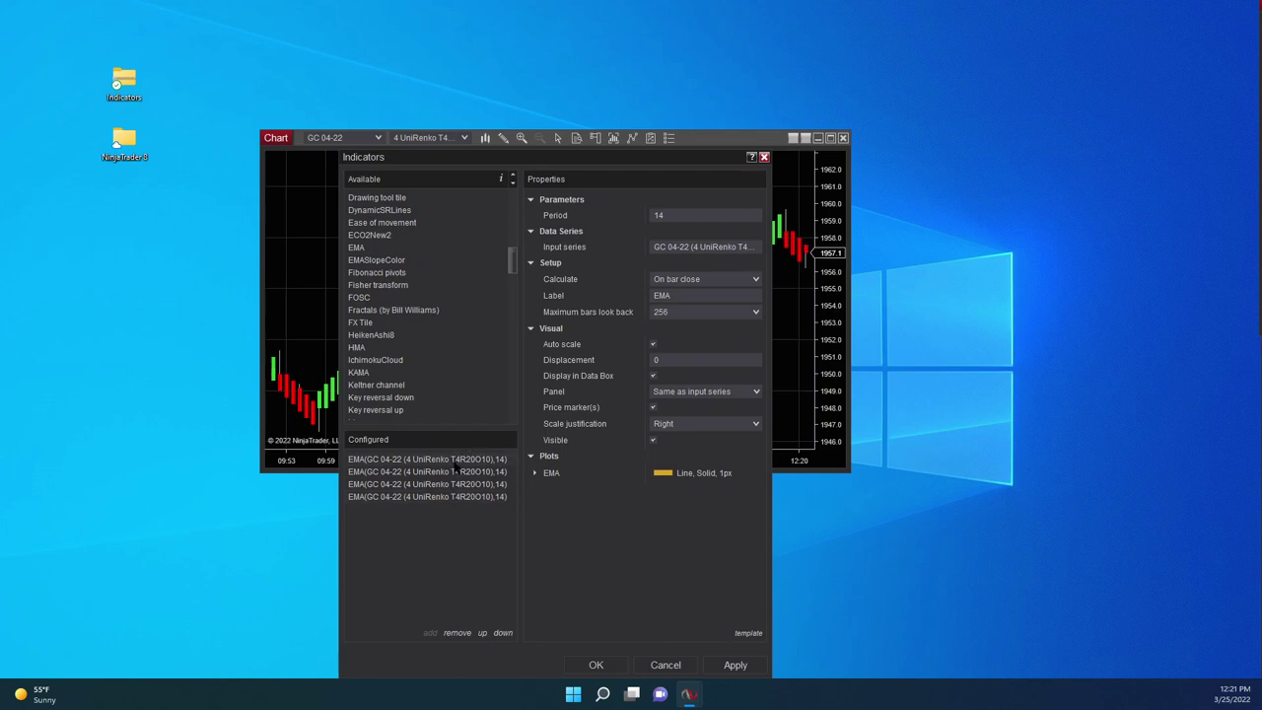
Set the first configured EMA's period to 21 and its plot color to Red.
left_click(679, 215)
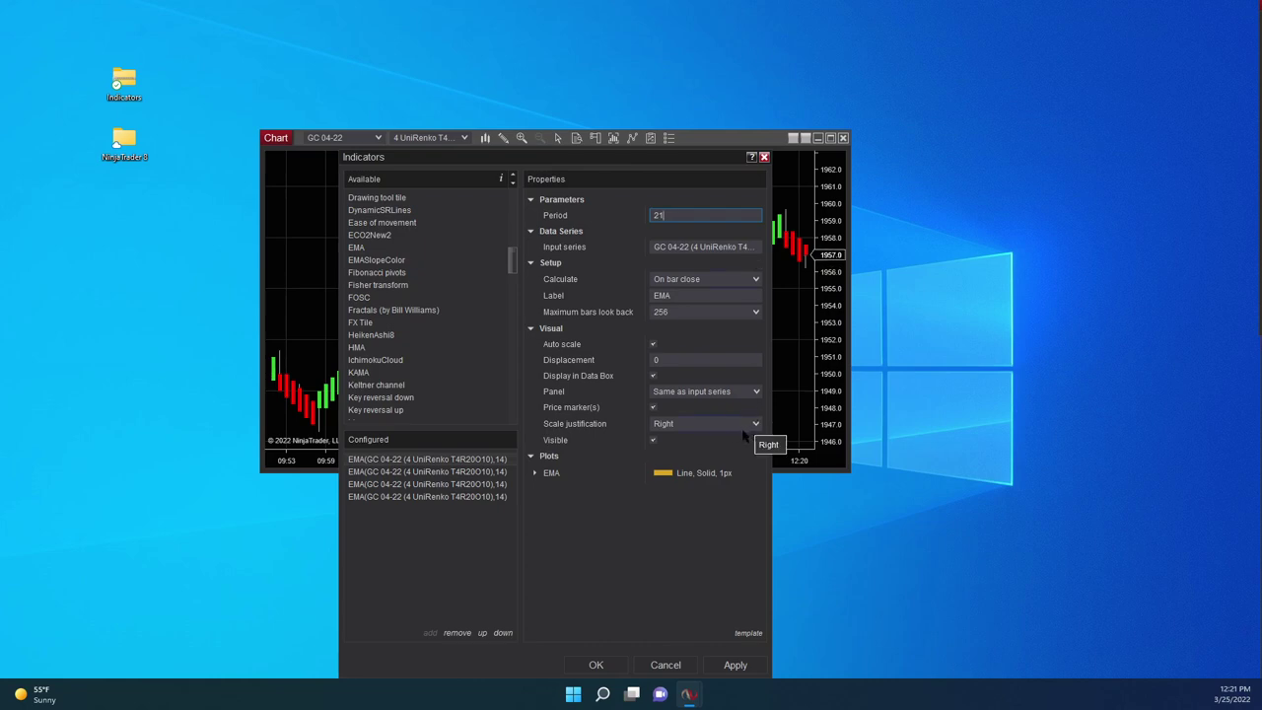
left_click(560, 473)
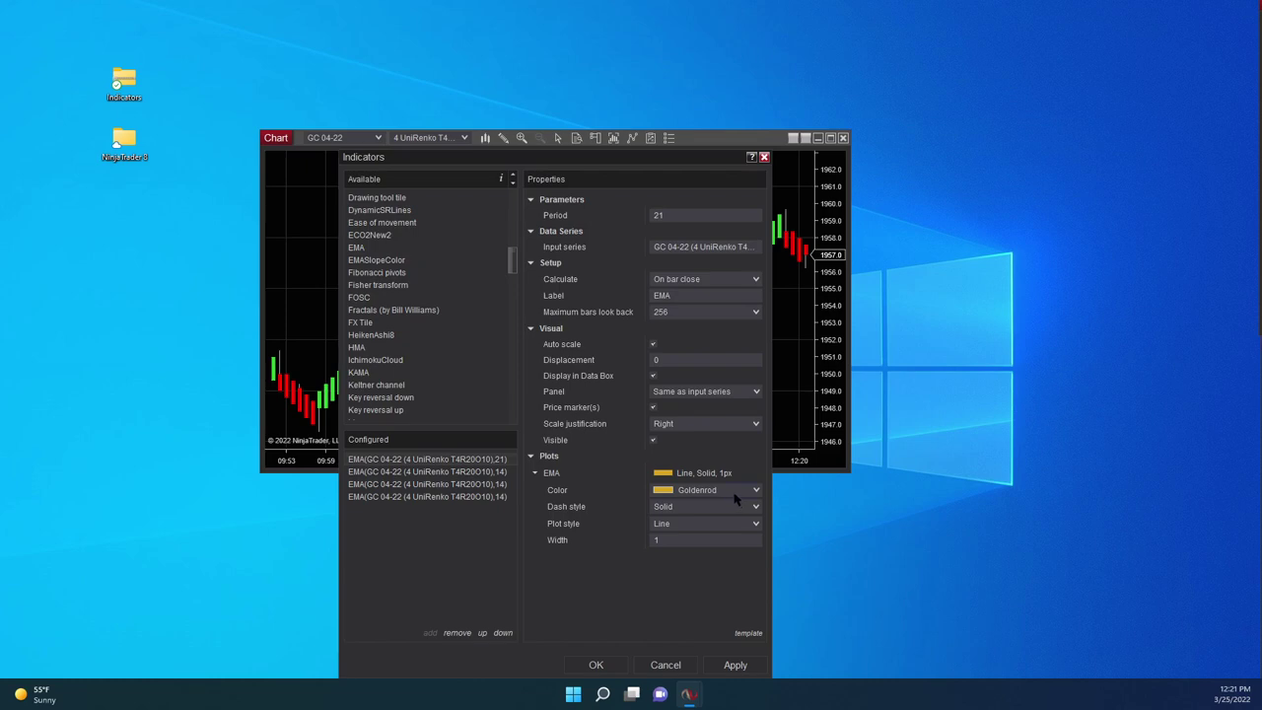
left_click(735, 498)
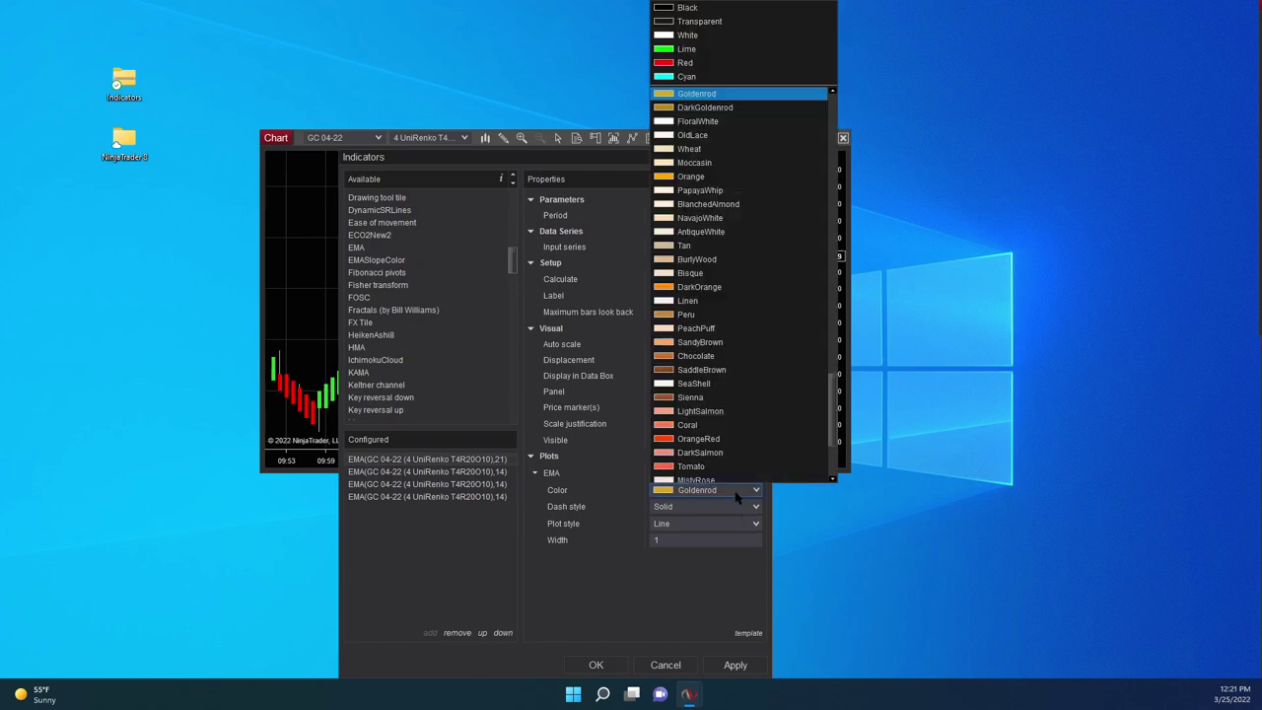
left_click(704, 63)
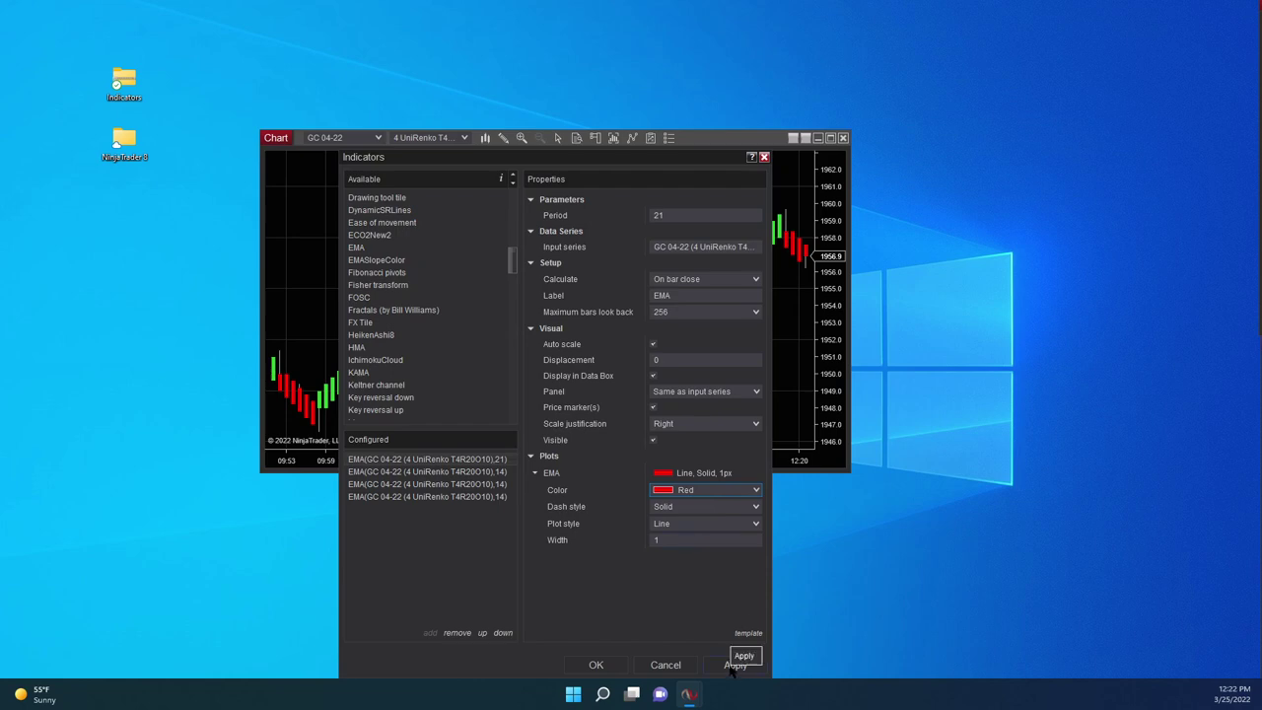
Set the second configured EMA's period to 34 and its plot color to Gold.
left_click(471, 476)
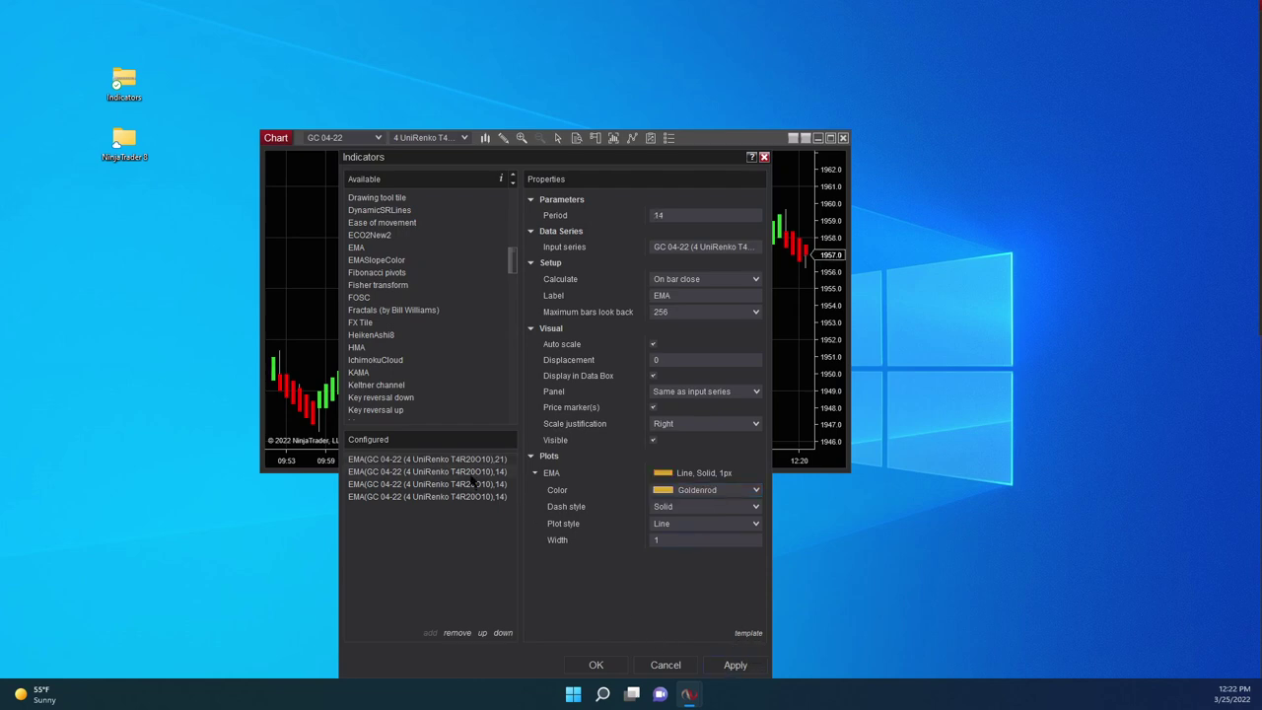
left_click(683, 216)
type("34")
left_click(738, 493)
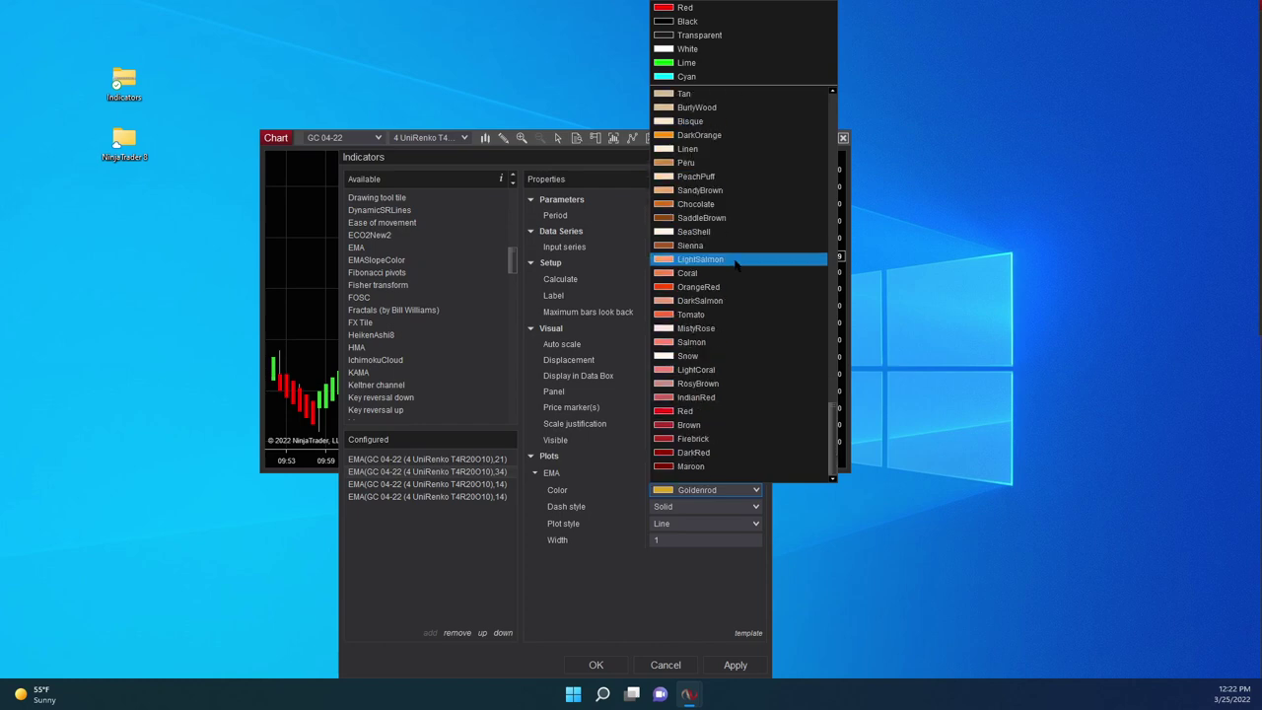
scroll(732, 313, "up", 15)
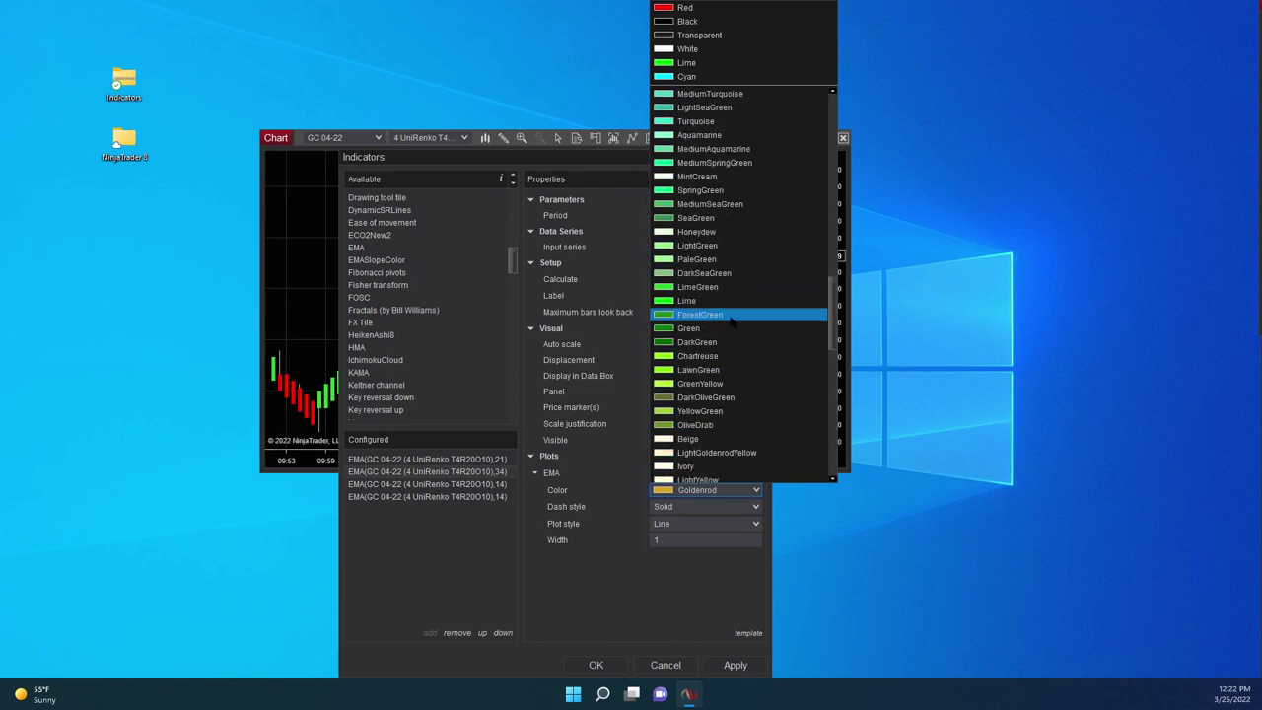
scroll(732, 319, "up", 15)
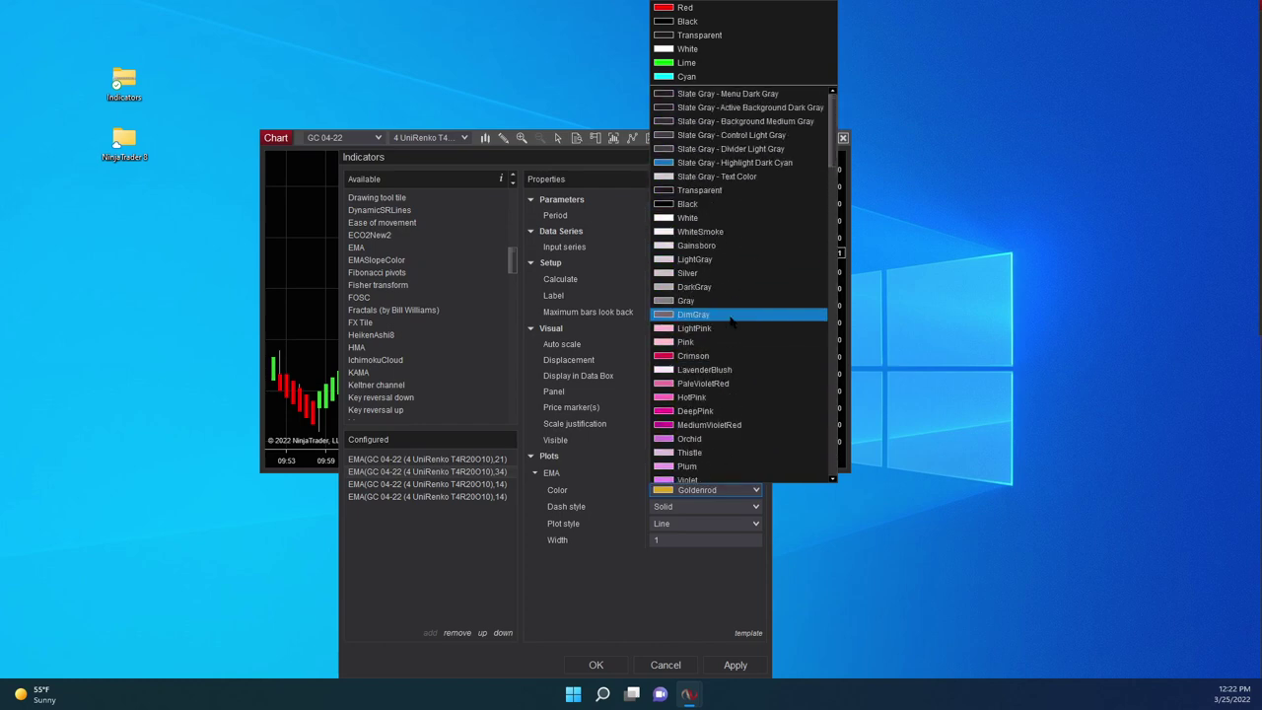
scroll(732, 319, "down", 15)
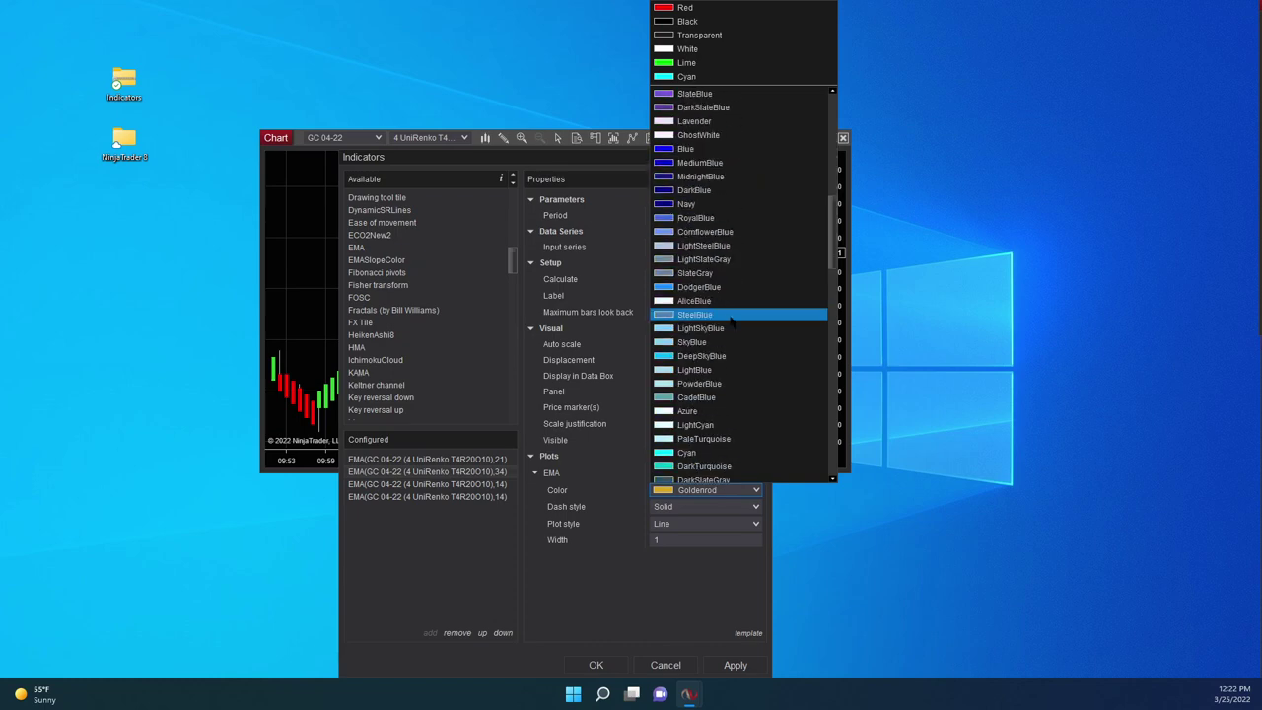
scroll(732, 318, "down", 15)
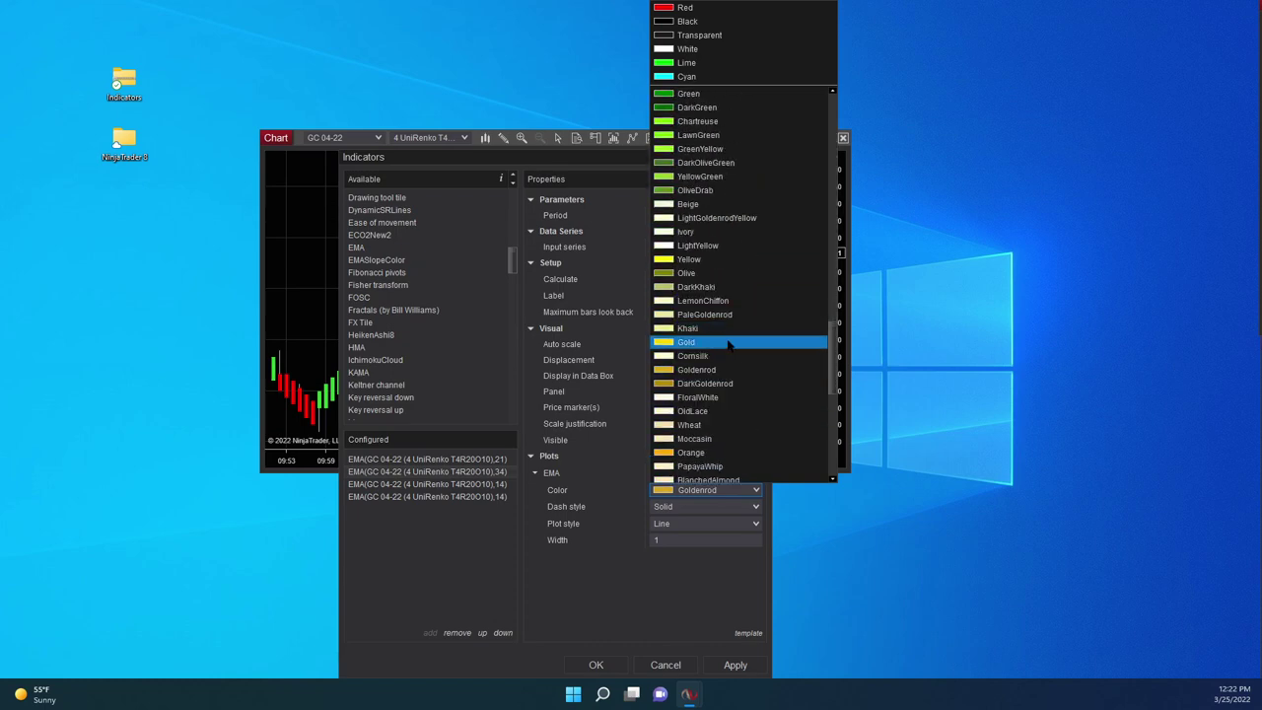
left_click(732, 342)
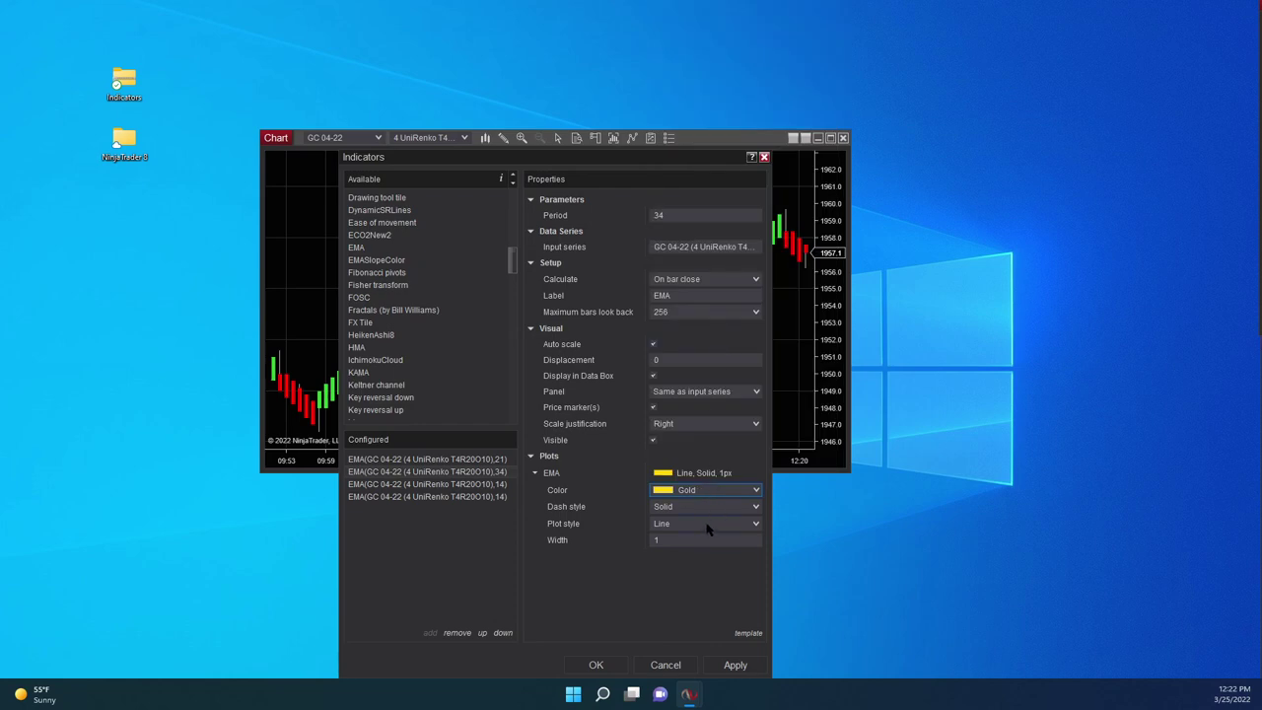
Set the third configured EMA's period to 89 and its plot color to Cyan.
left_click(456, 487)
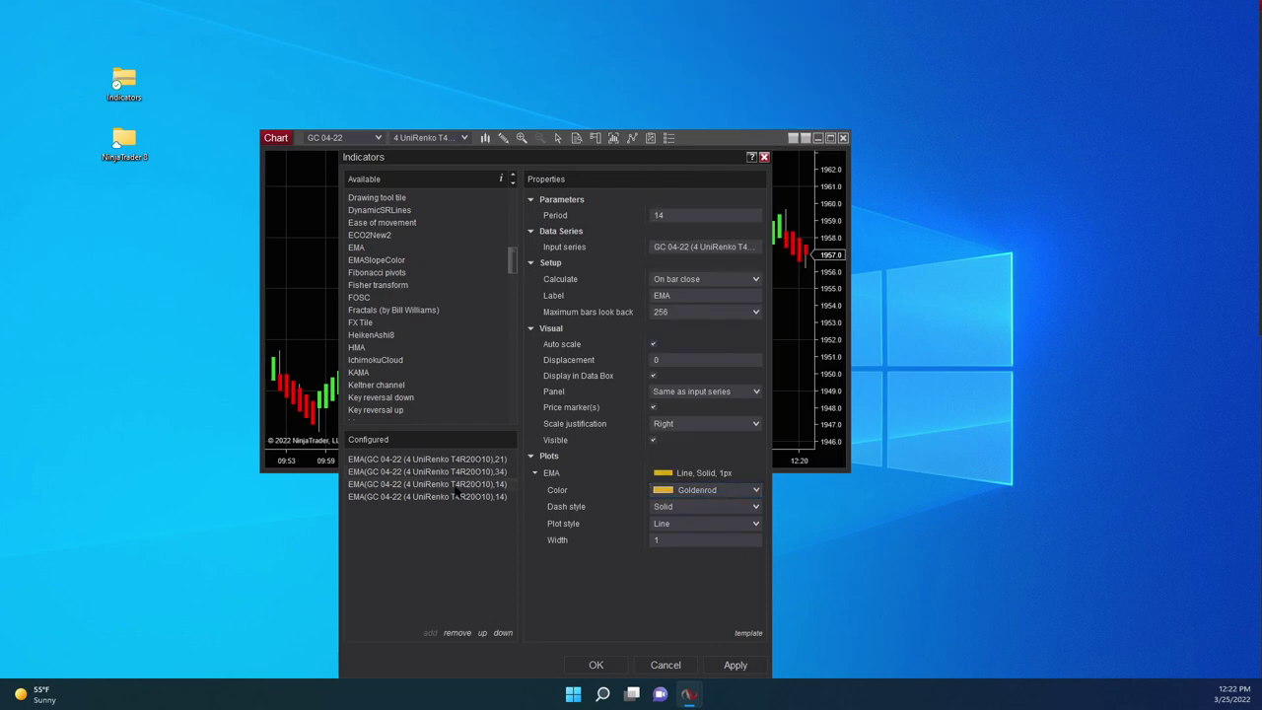
left_click(670, 215)
key("Return")
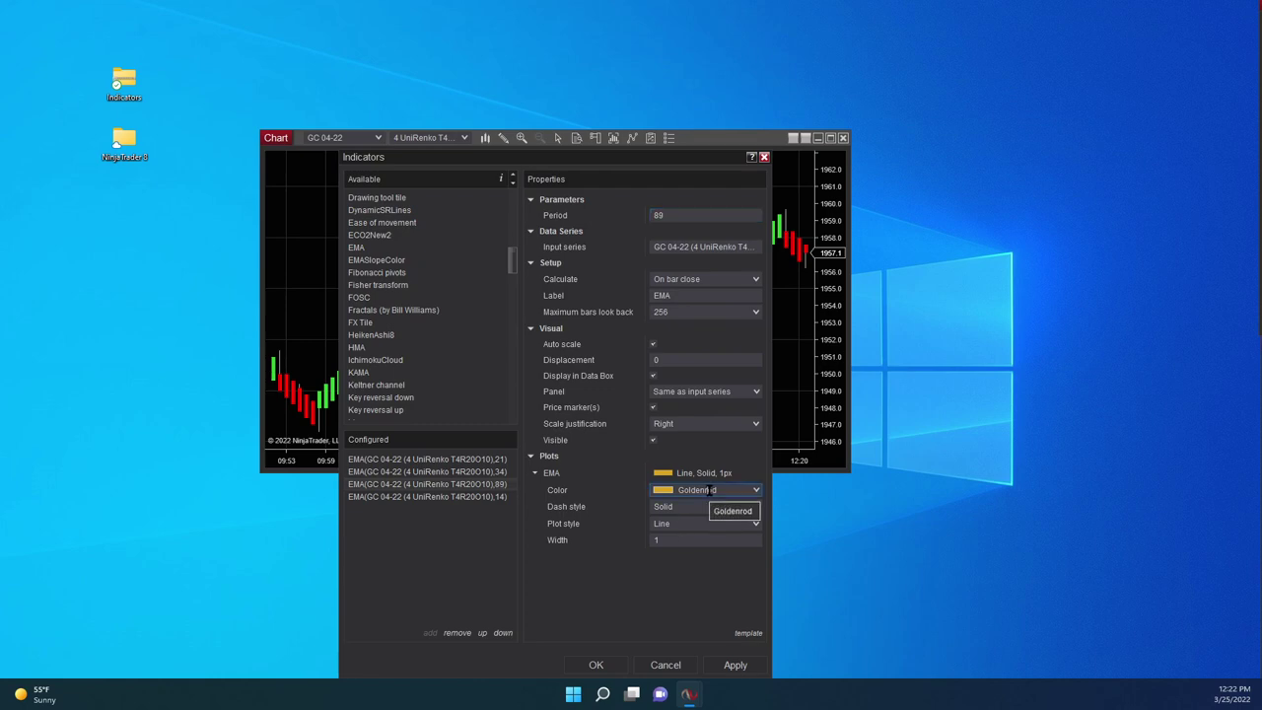
left_click(755, 490)
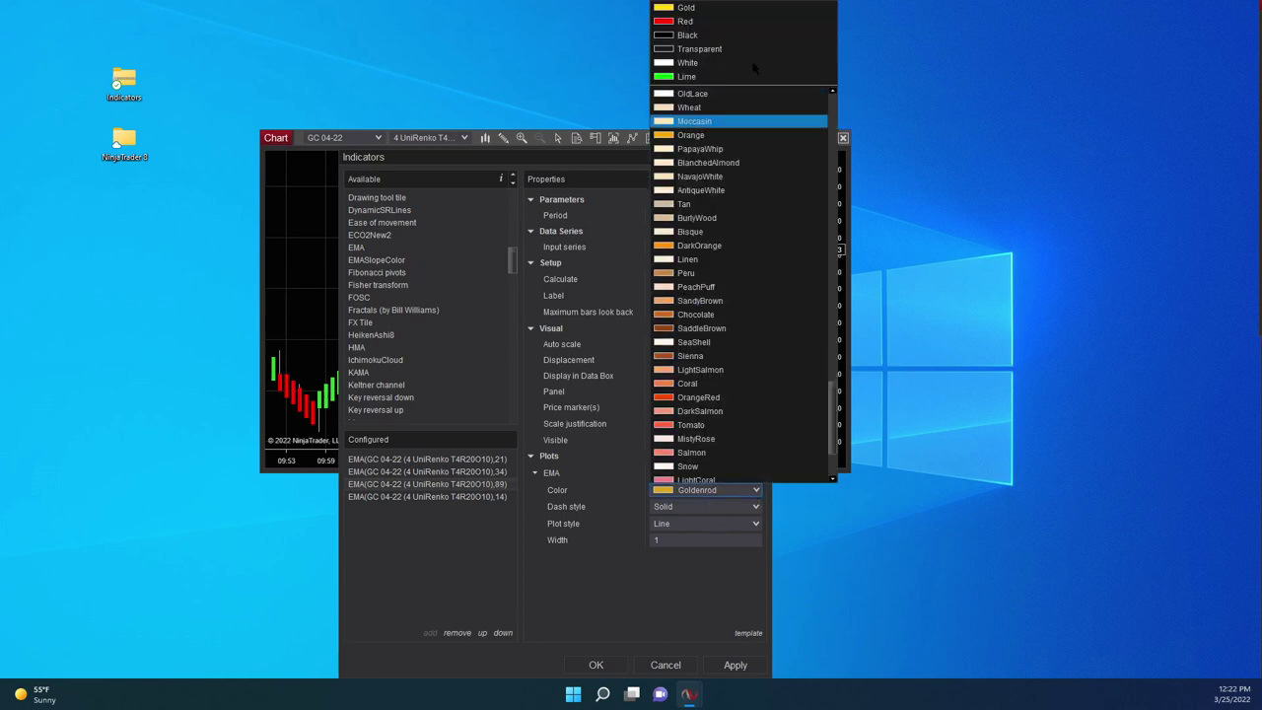
scroll(712, 251, "down", 3)
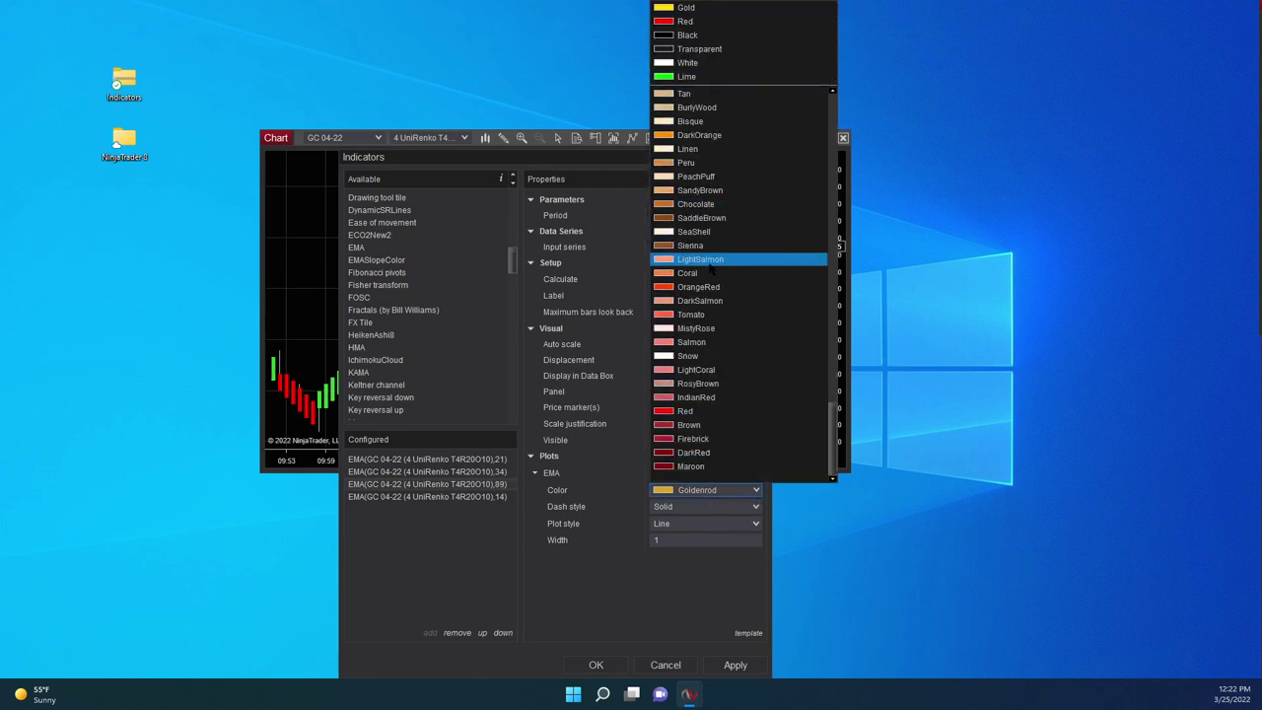
scroll(712, 266, "up", 15)
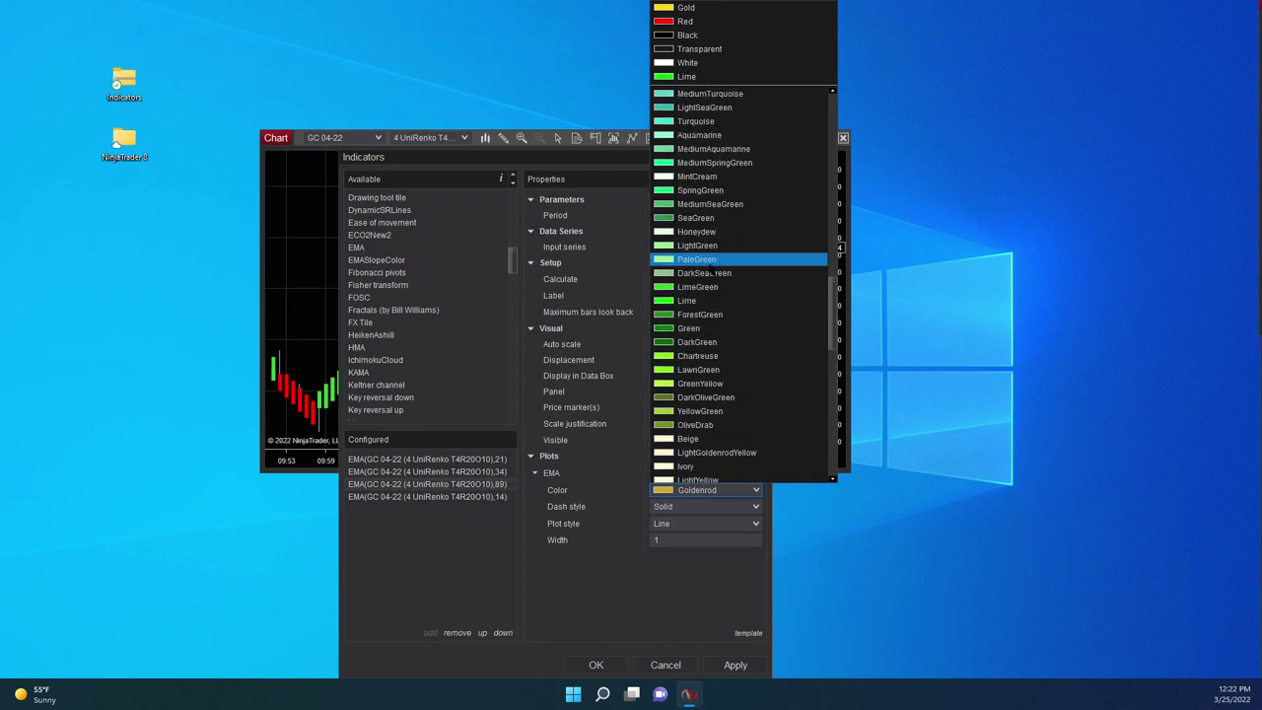
scroll(728, 148, "up", 1)
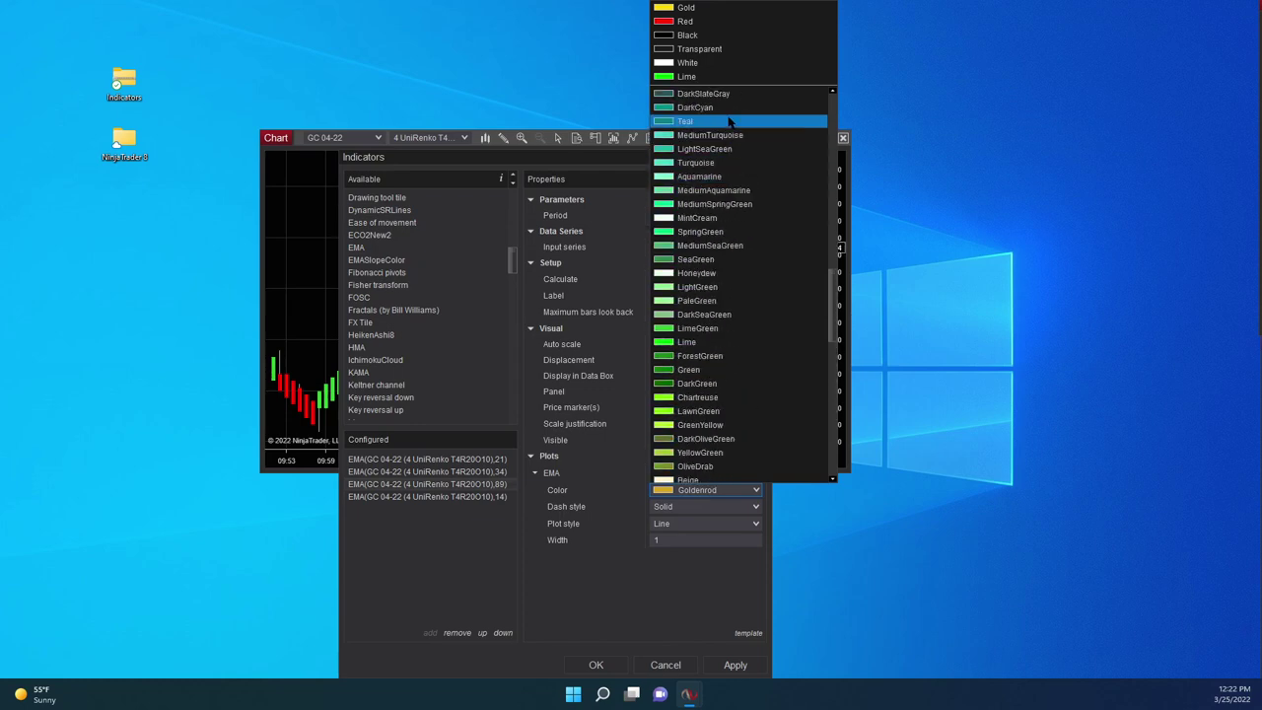
scroll(726, 320, "up", 4)
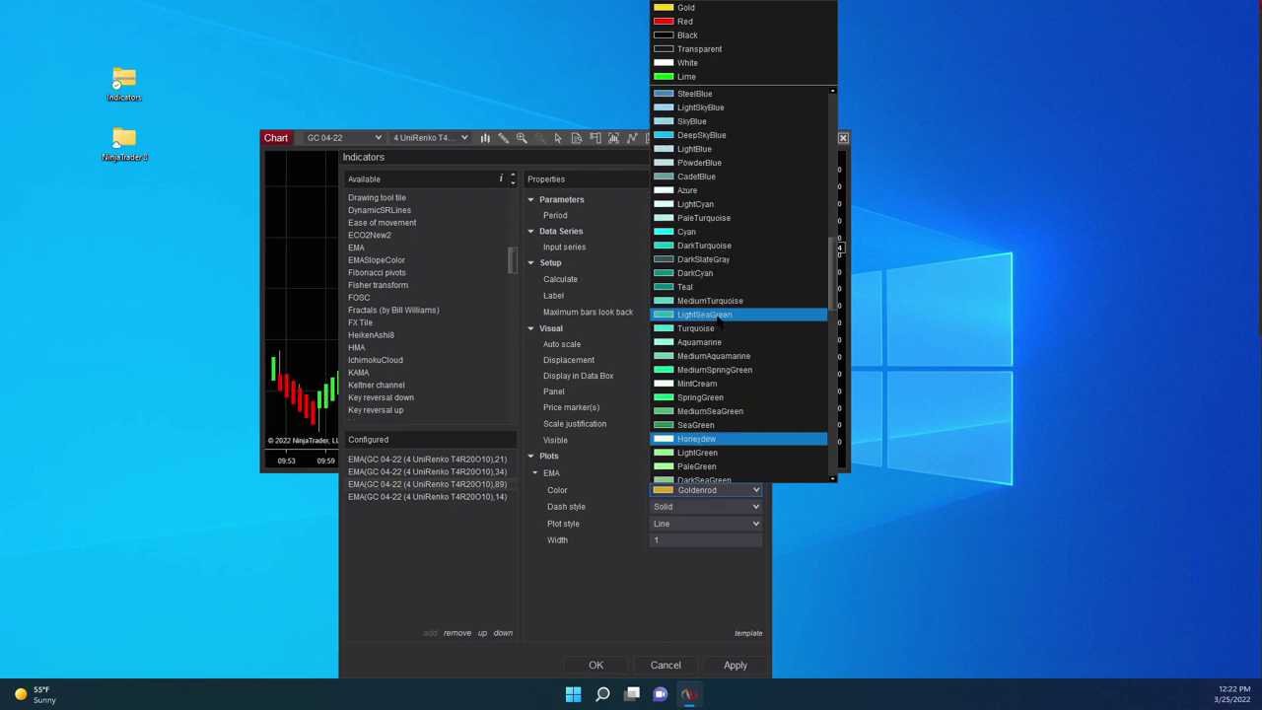
left_click(734, 232)
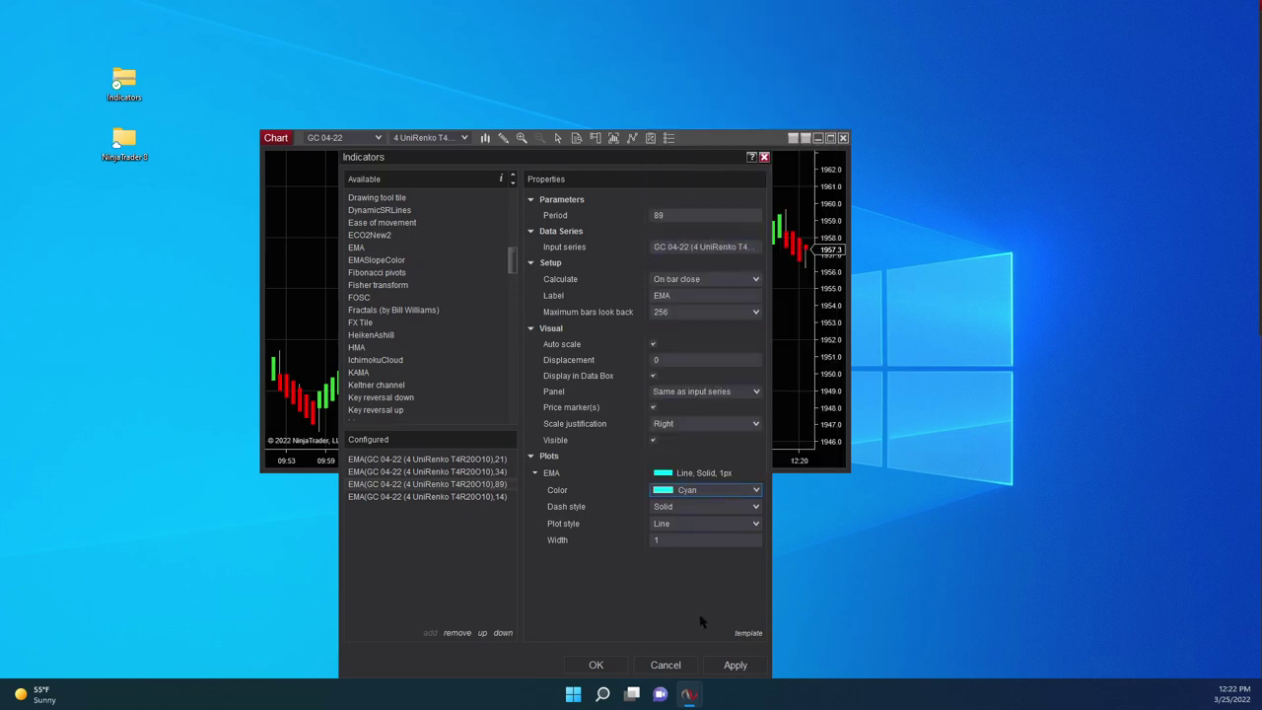
Set the fourth configured EMA's period to 200 and its plot color to Purple.
left_click(484, 498)
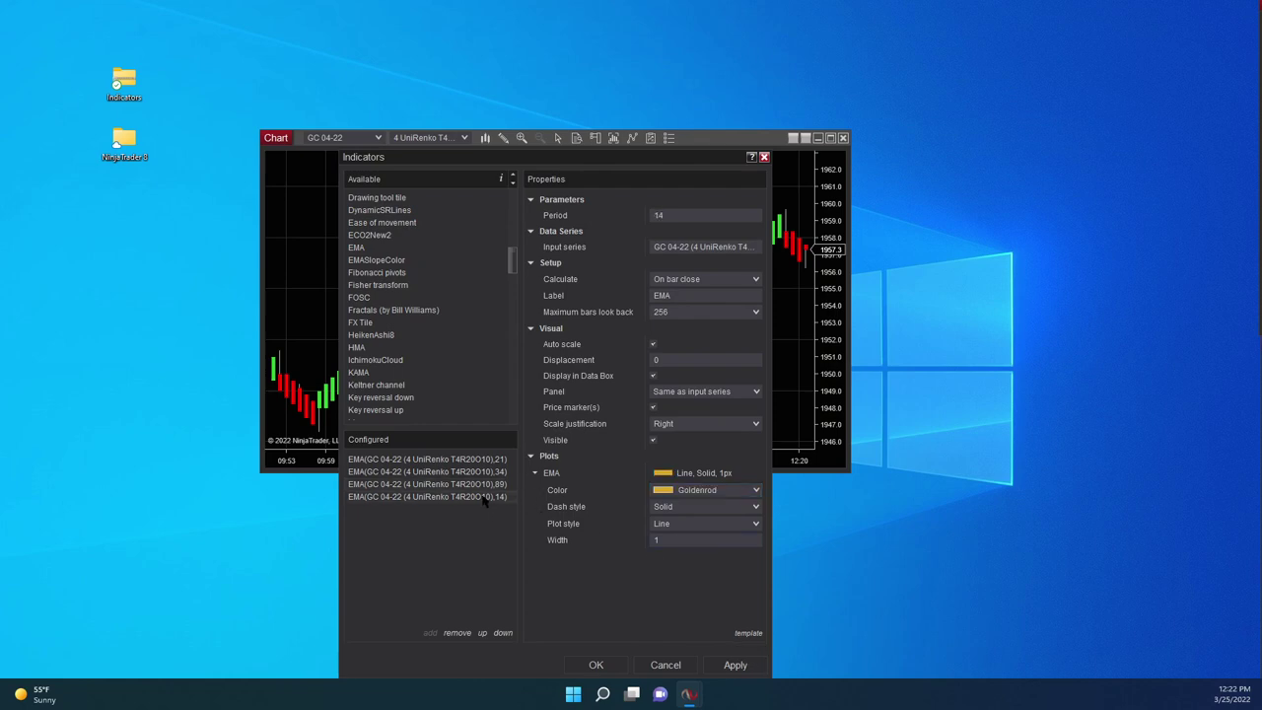
double_click(682, 216)
left_click(742, 498)
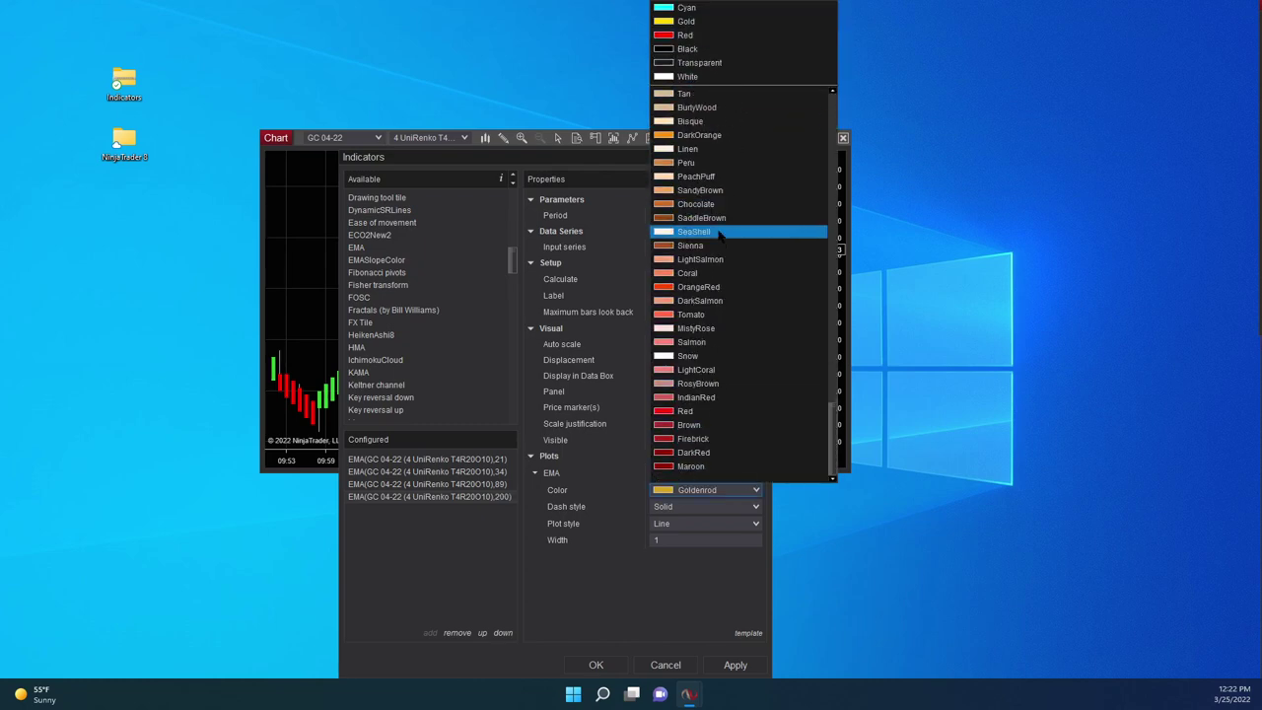
scroll(725, 258, "up", 3)
scroll(725, 257, "down", 6)
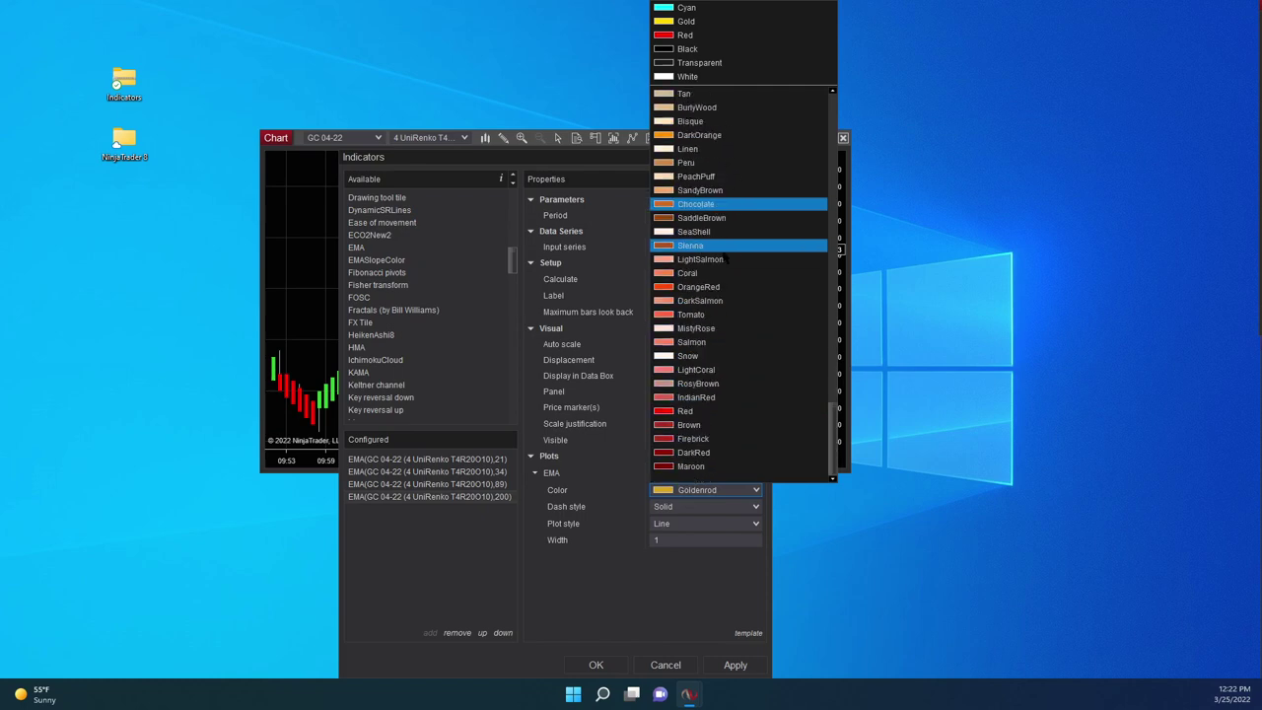
scroll(727, 260, "up", 20)
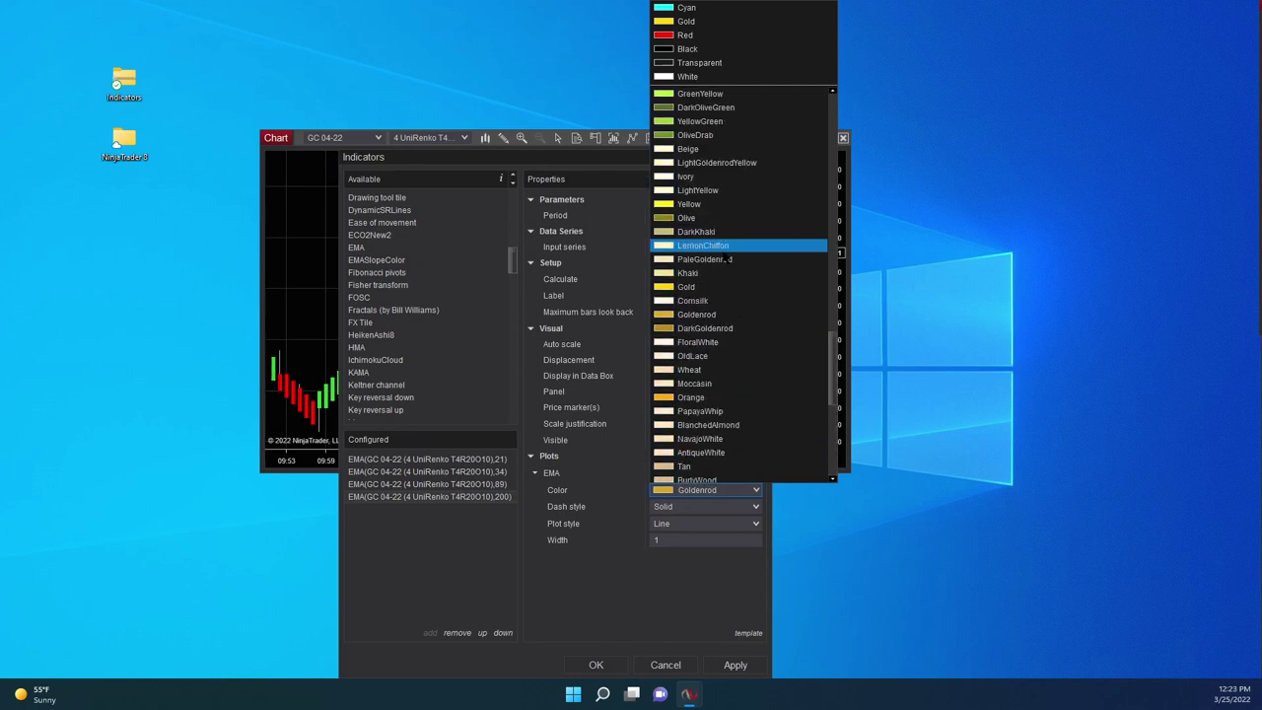
scroll(726, 260, "up", 9)
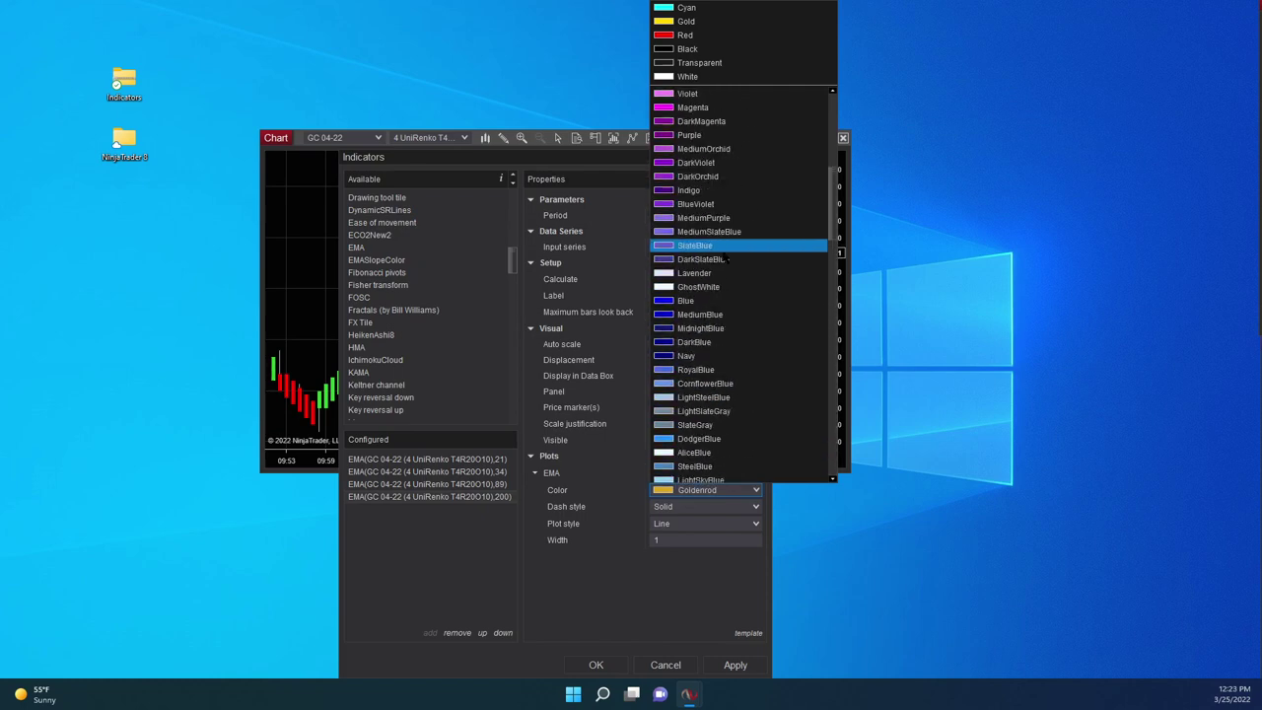
left_click(710, 135)
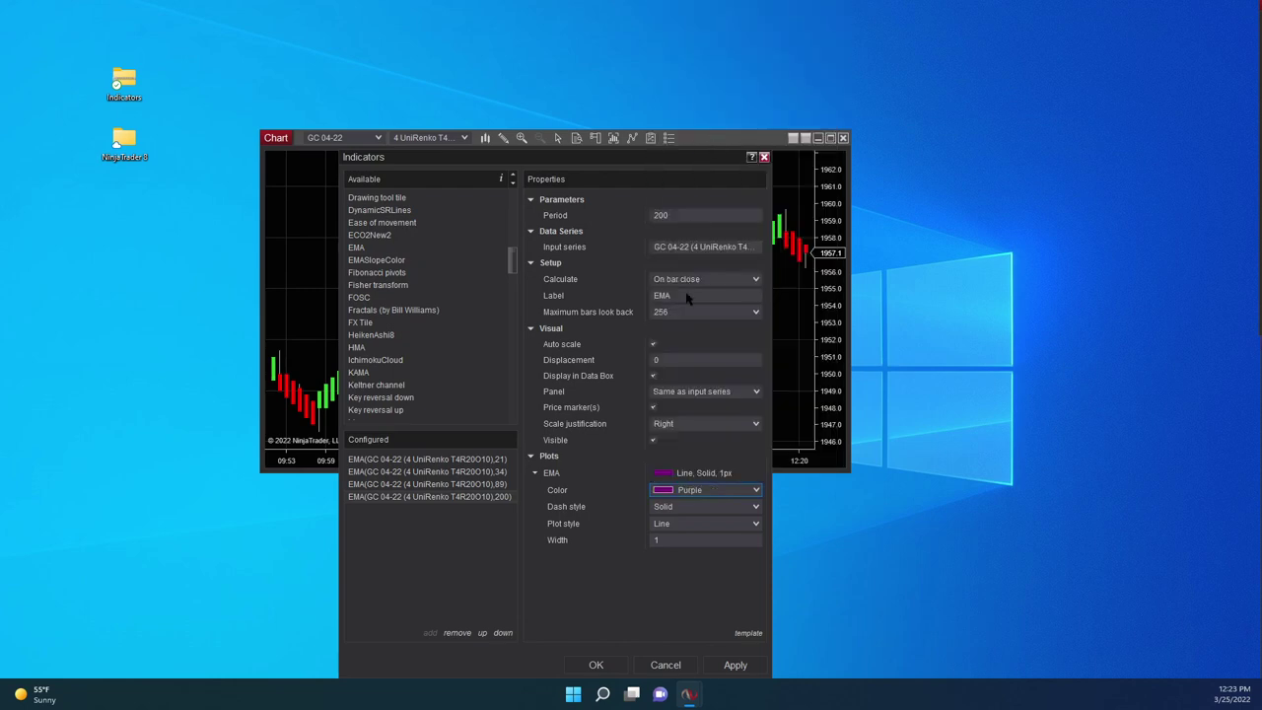
Set the 200-period EMA's dash style to Dash Dot Dot, then apply and accept the indicator settings.
left_click(738, 526)
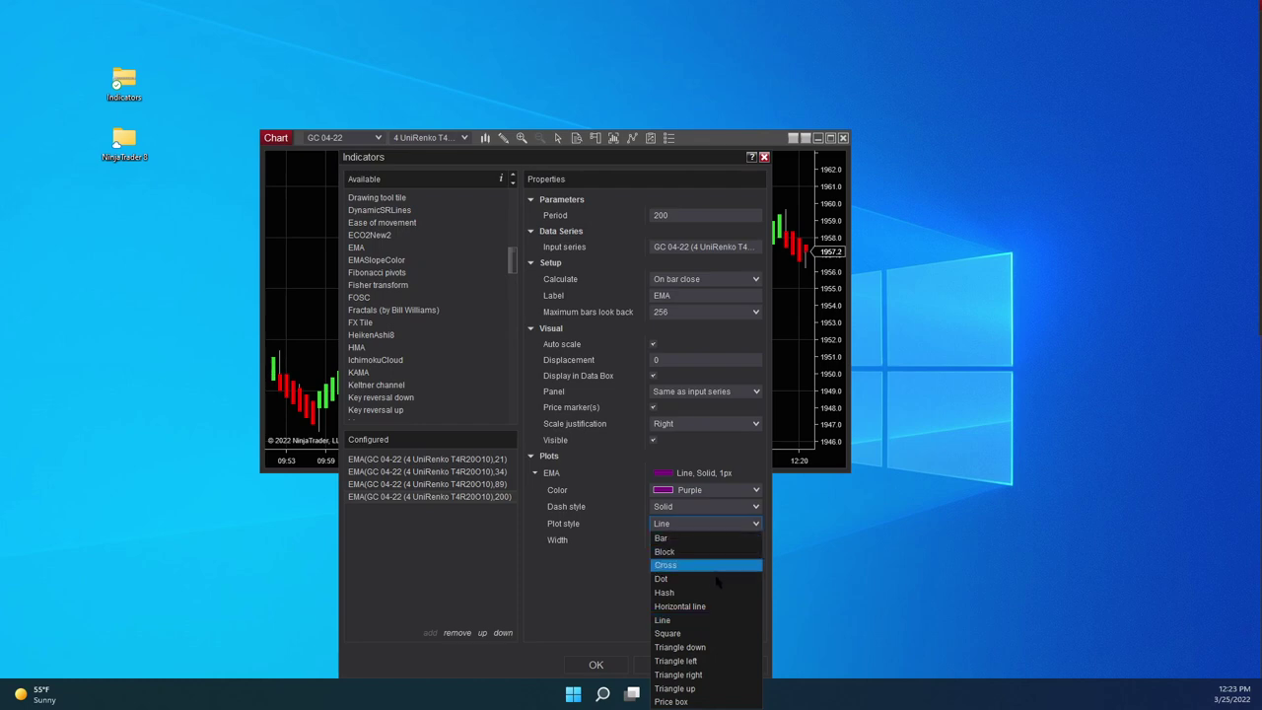
left_click(727, 523)
left_click(733, 508)
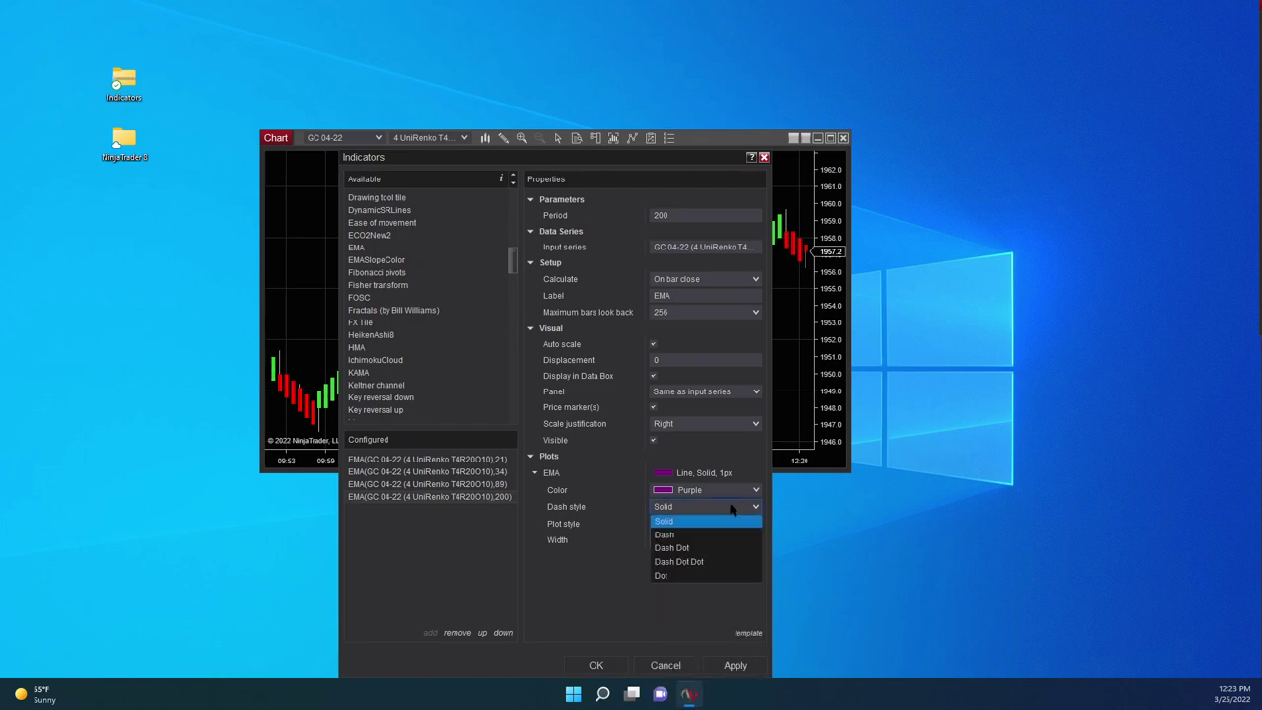
left_click(700, 561)
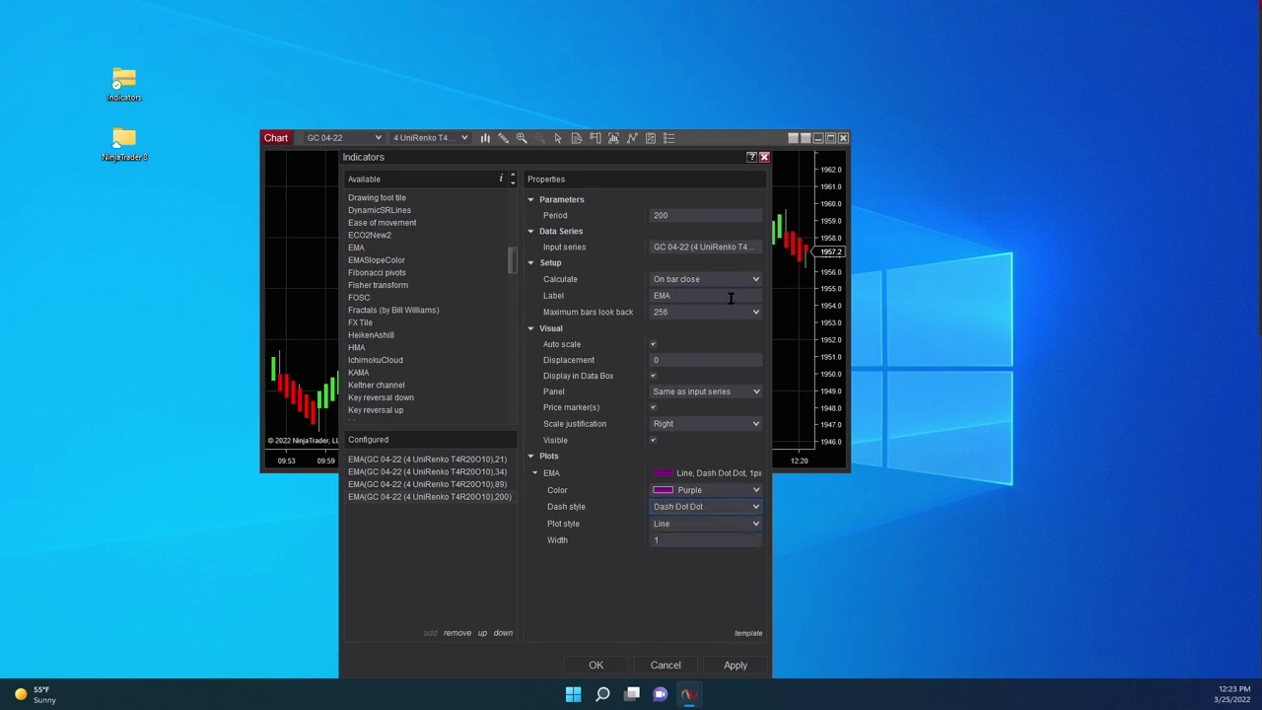
left_click(736, 667)
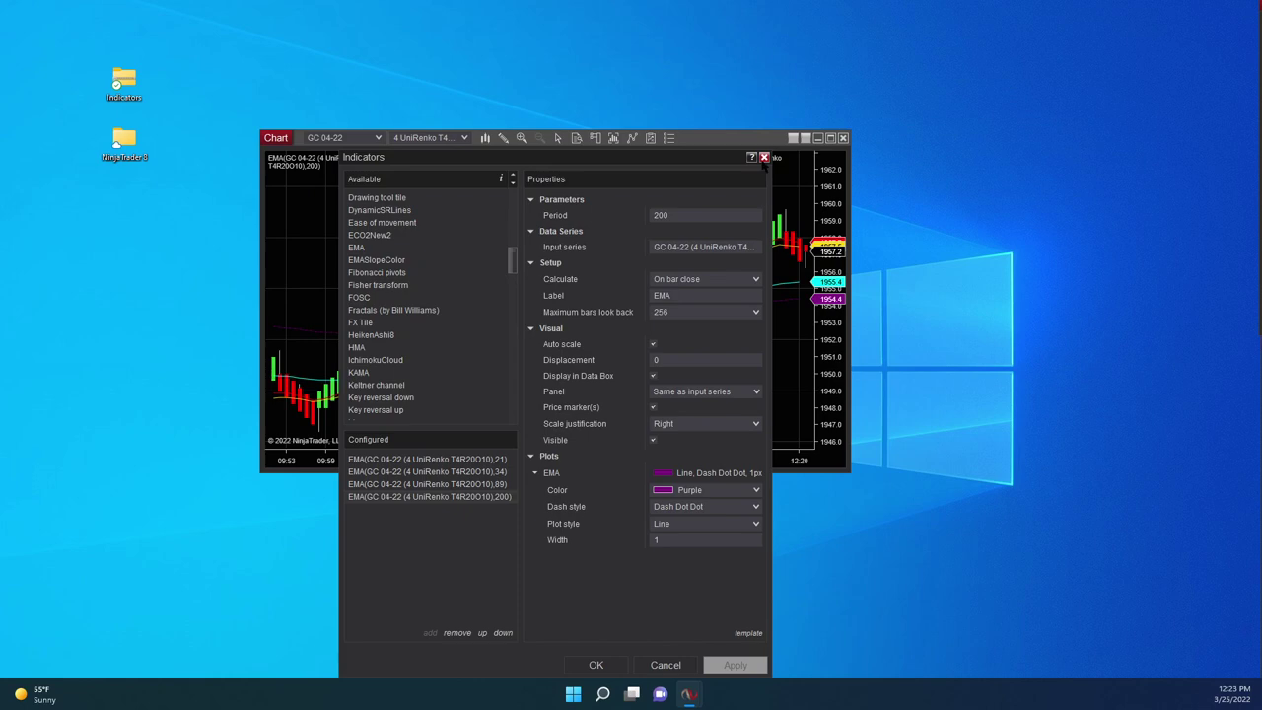
left_click(597, 666)
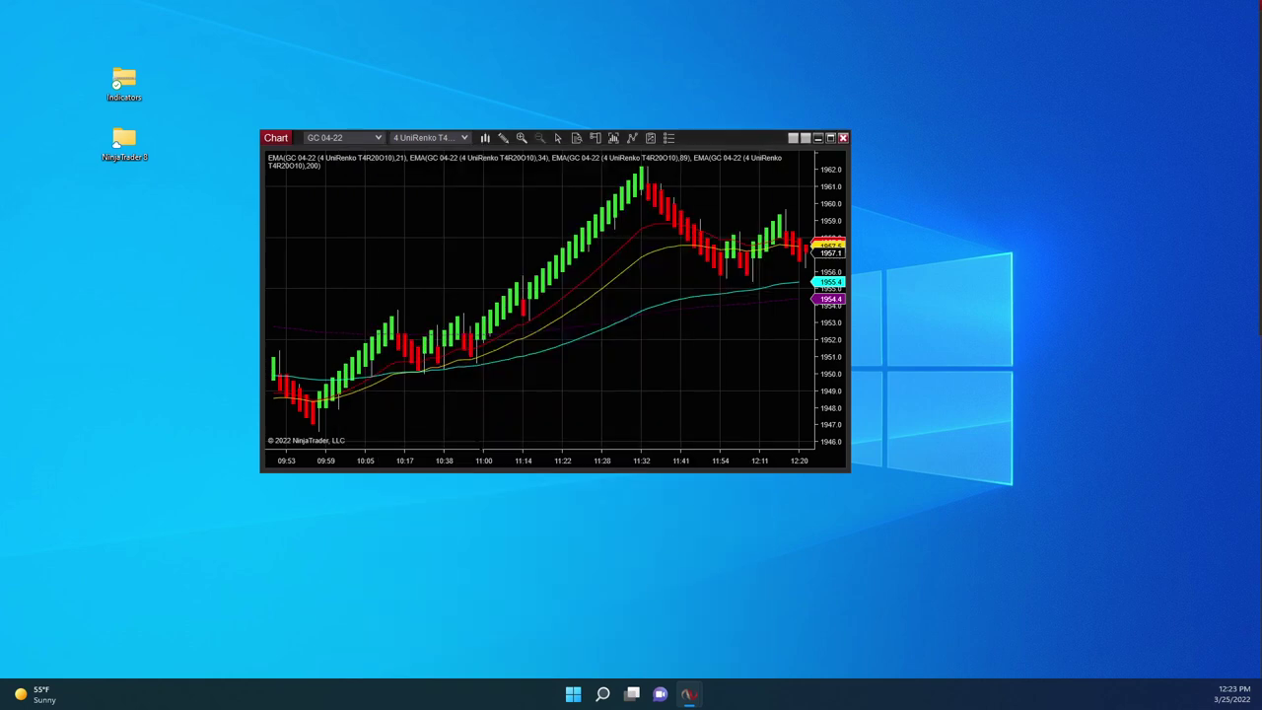
Enlarge the GC 04-22 chart window and maximize it to fill the screen.
scroll(541, 300, "left", 5)
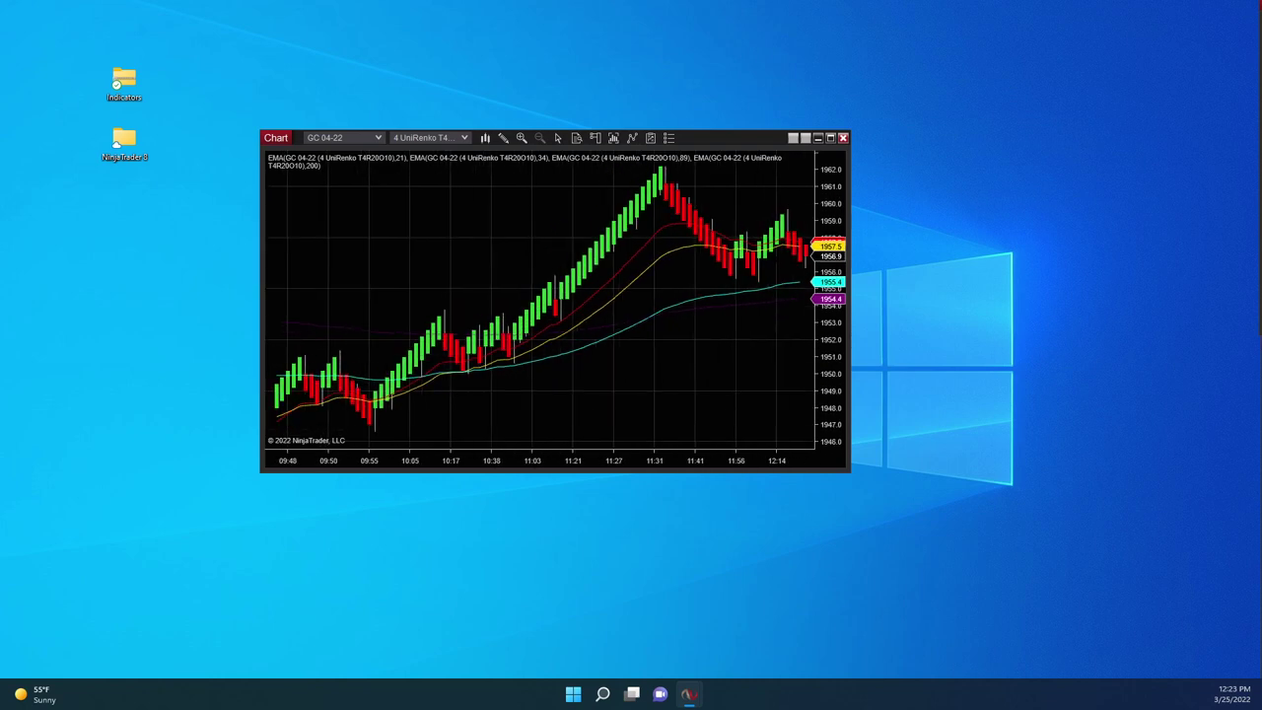
left_click_drag(850, 471, 1146, 597)
key("super+Up")
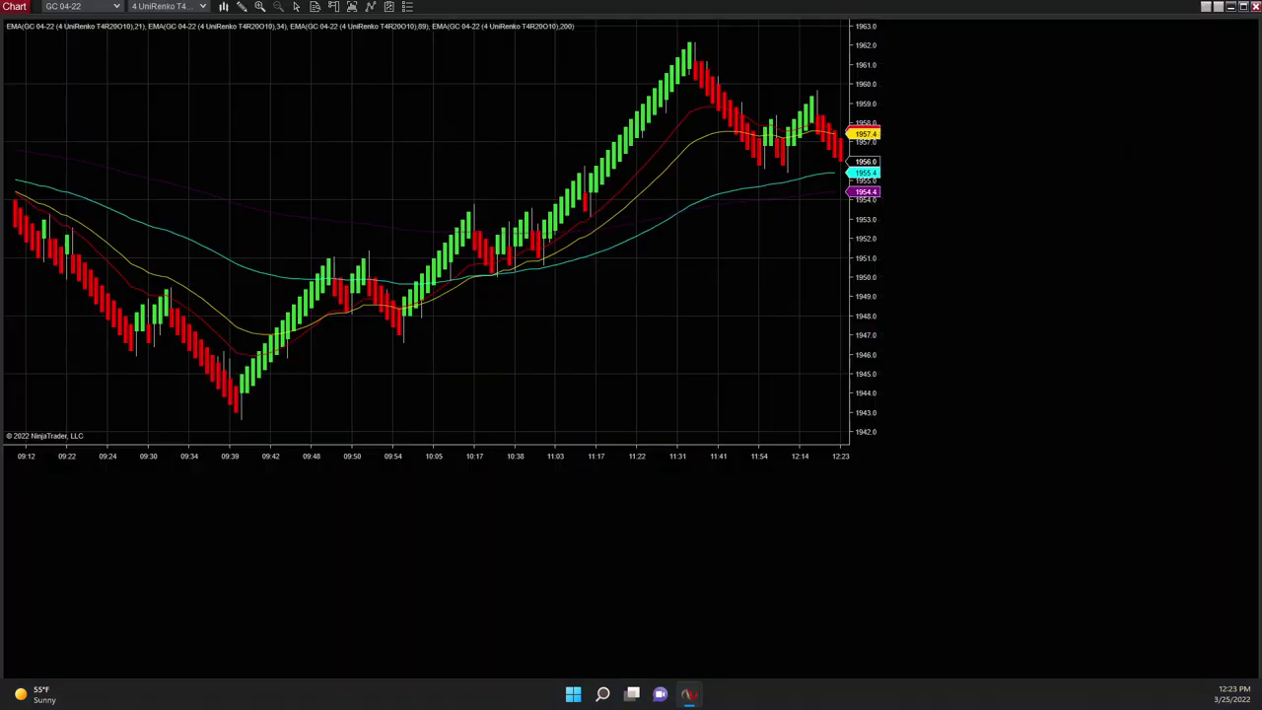
Set the plot width of the purple 200-period EMA to 3 and accept the change.
left_click(698, 336)
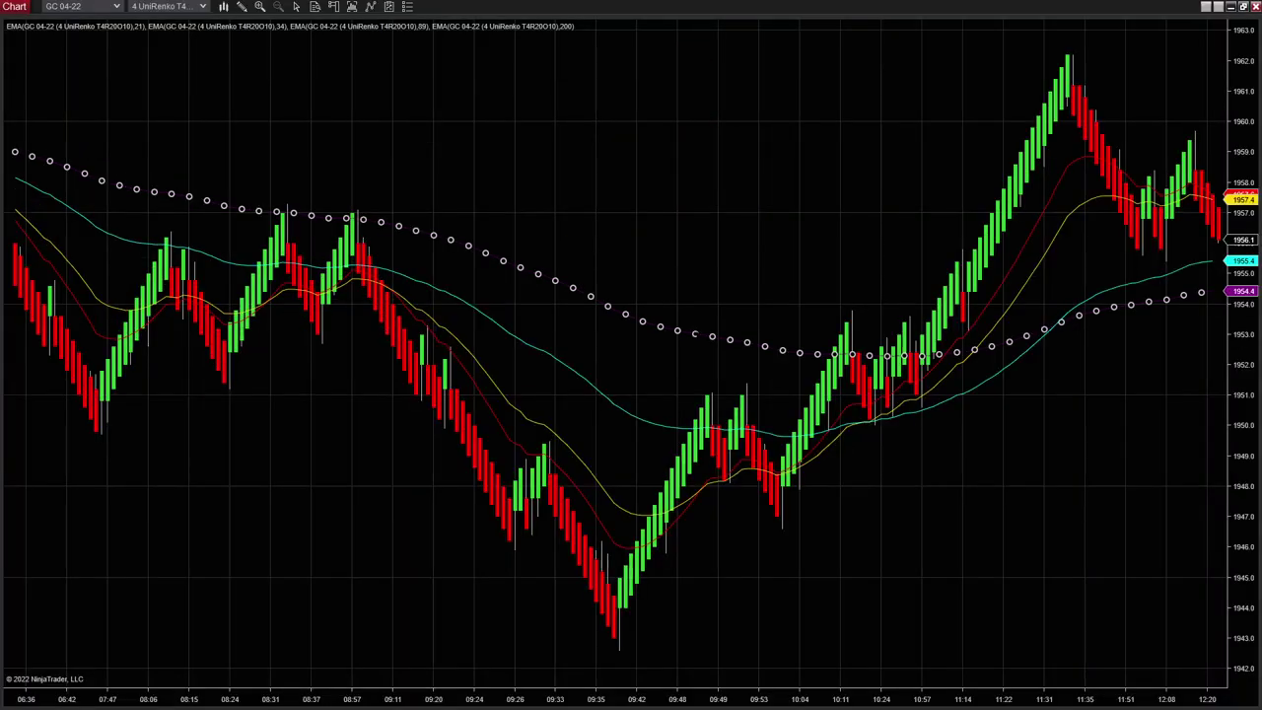
right_click(698, 337)
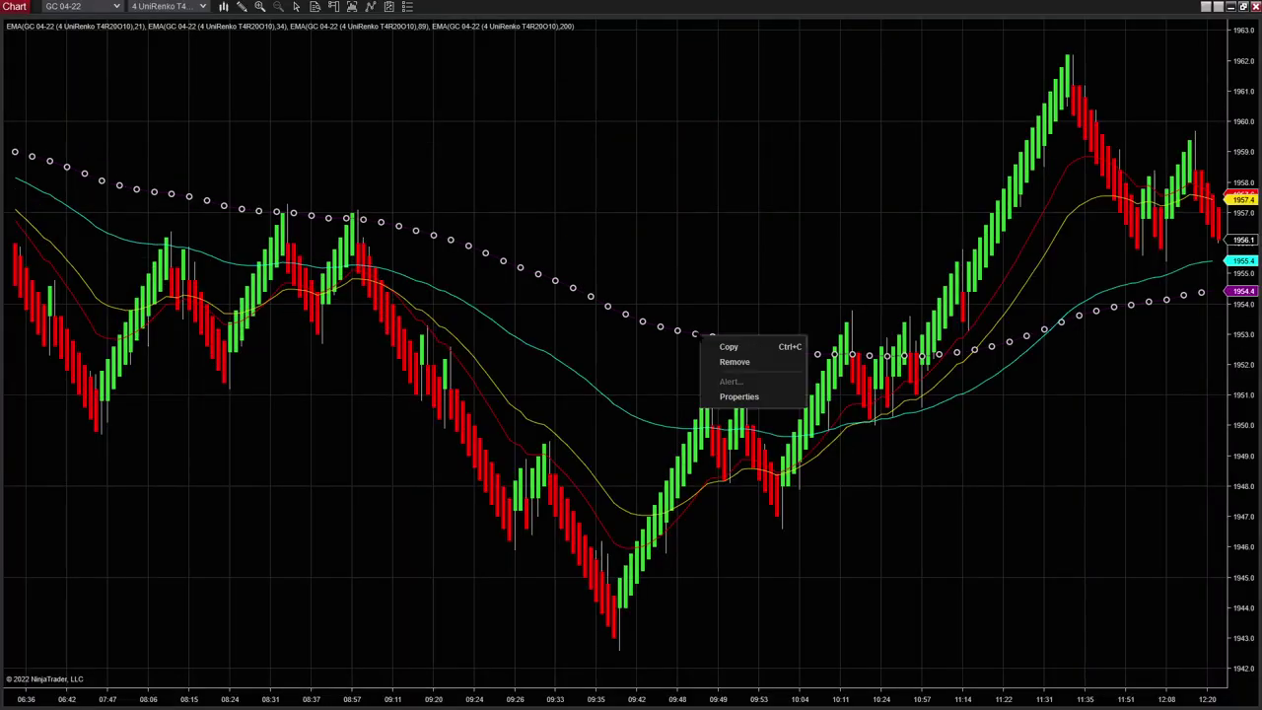
left_click(740, 395)
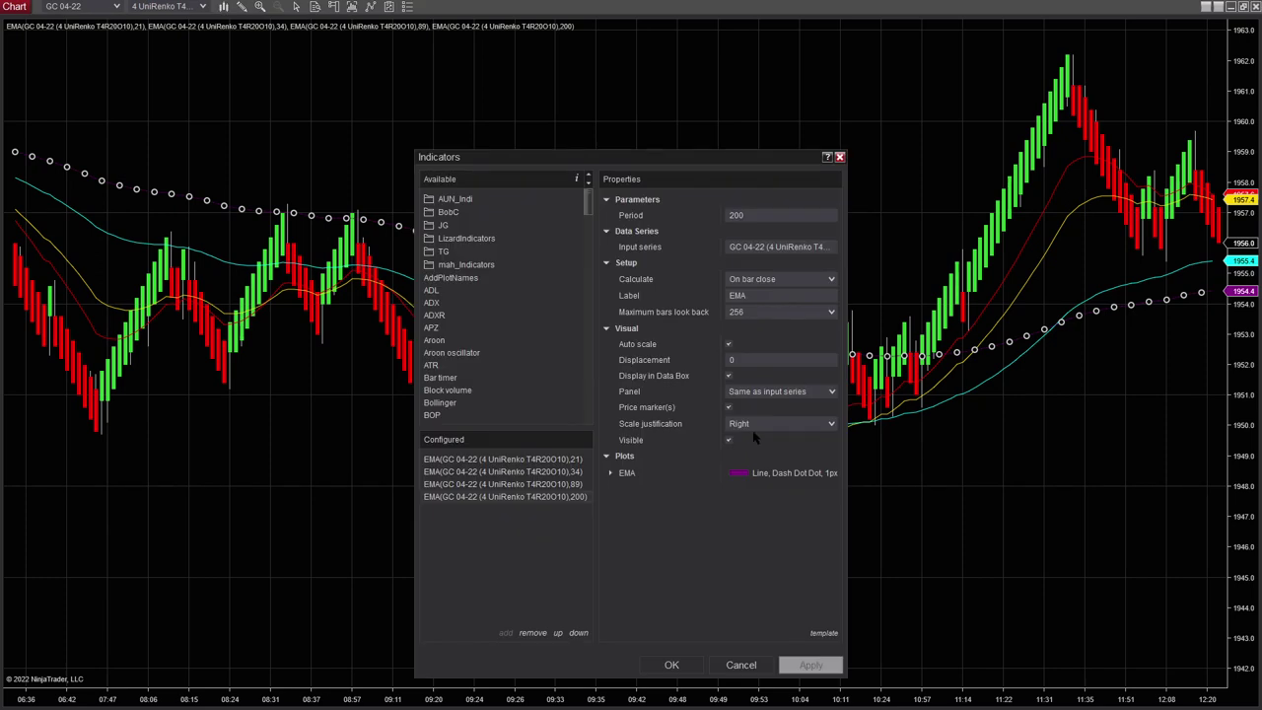
left_click(610, 473)
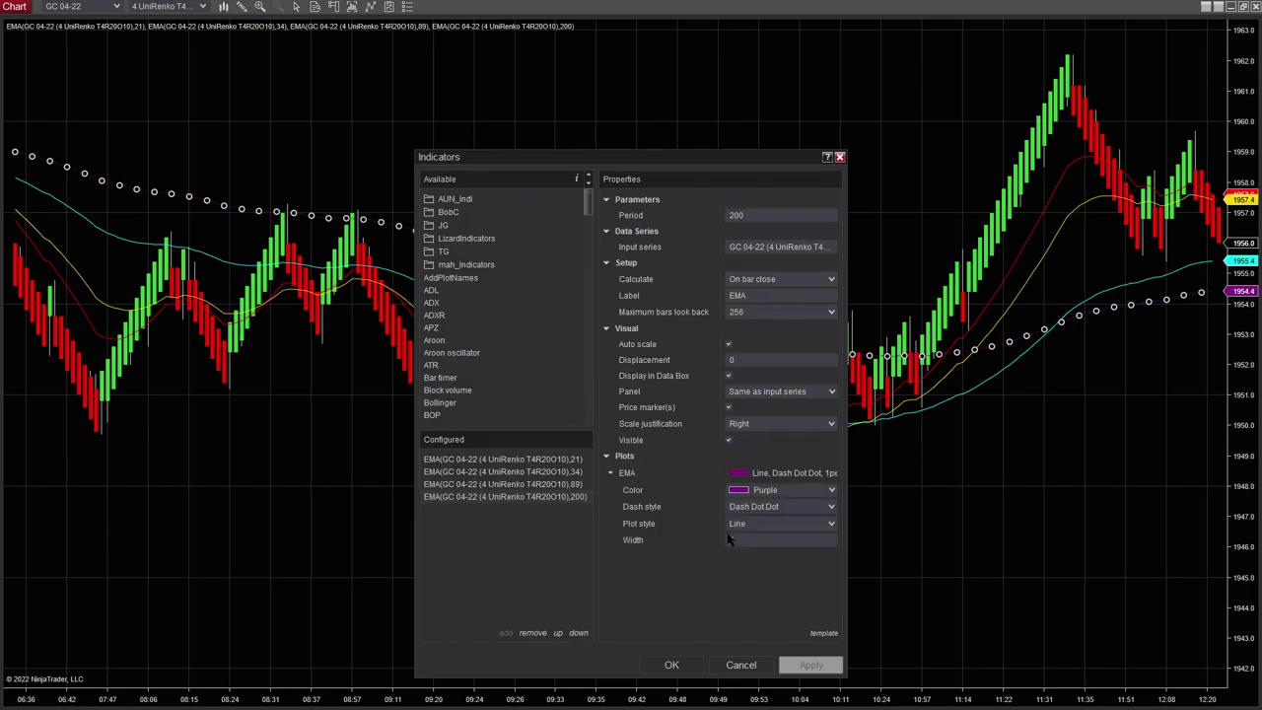
left_click(739, 541)
type("3")
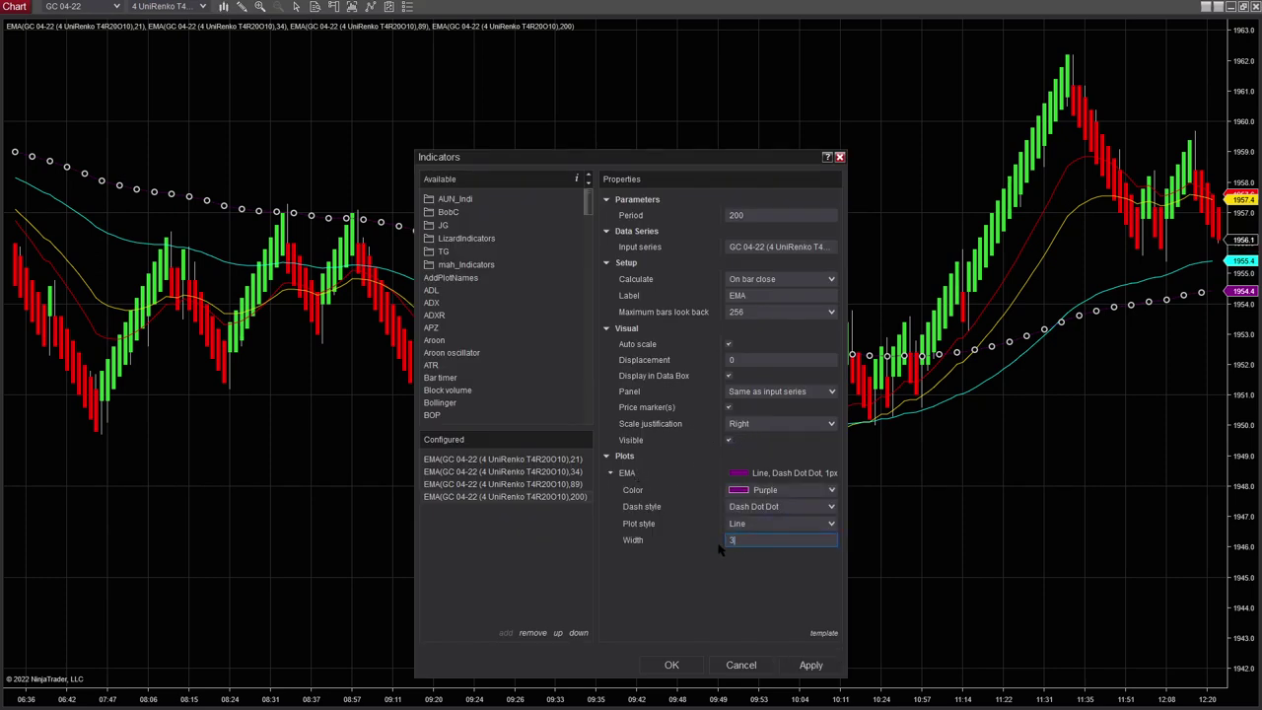
left_click(807, 667)
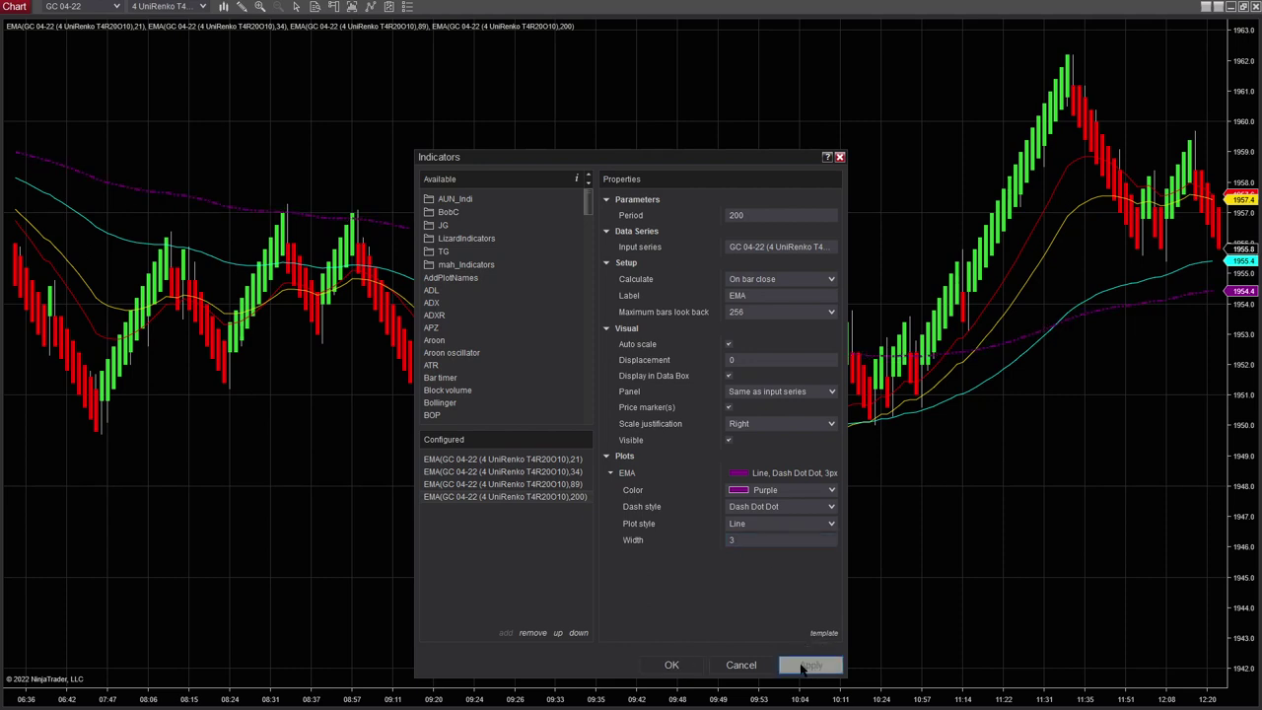
left_click(676, 668)
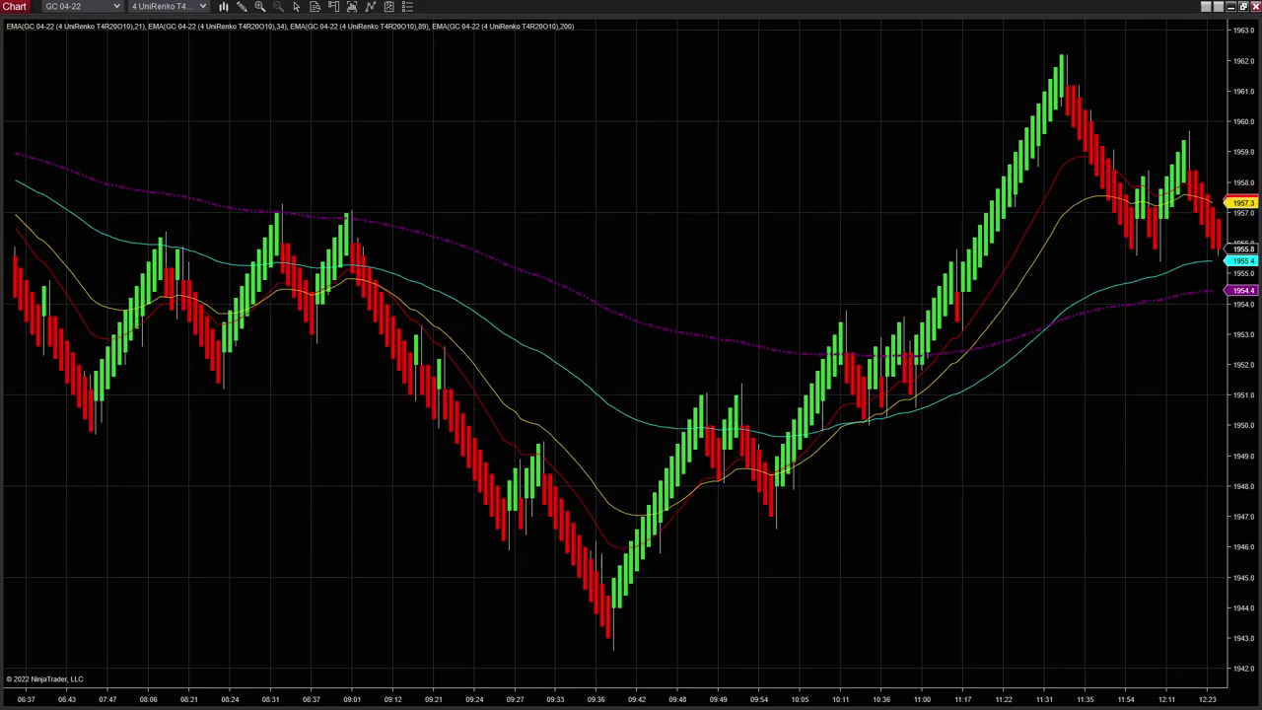
Open the chart's indicator settings and clear the label of the 21-period EMA.
scroll(631, 355, "right", 10)
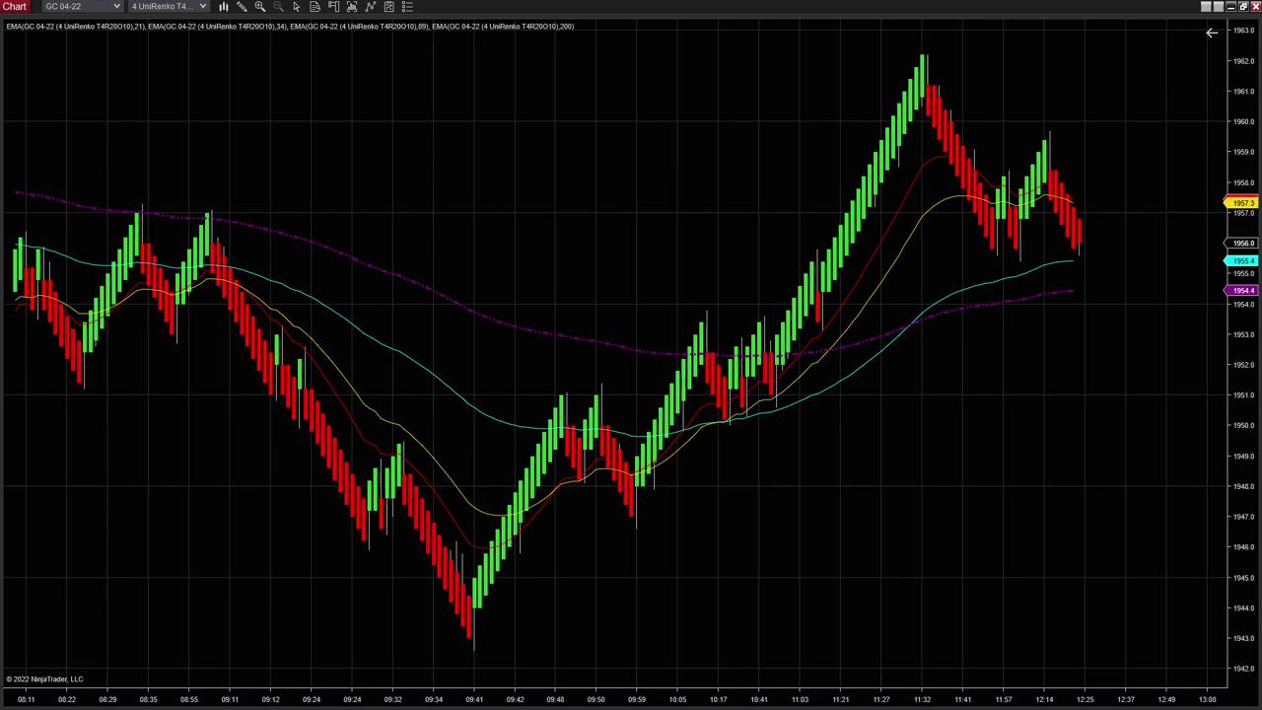
right_click(600, 153)
left_click(655, 230)
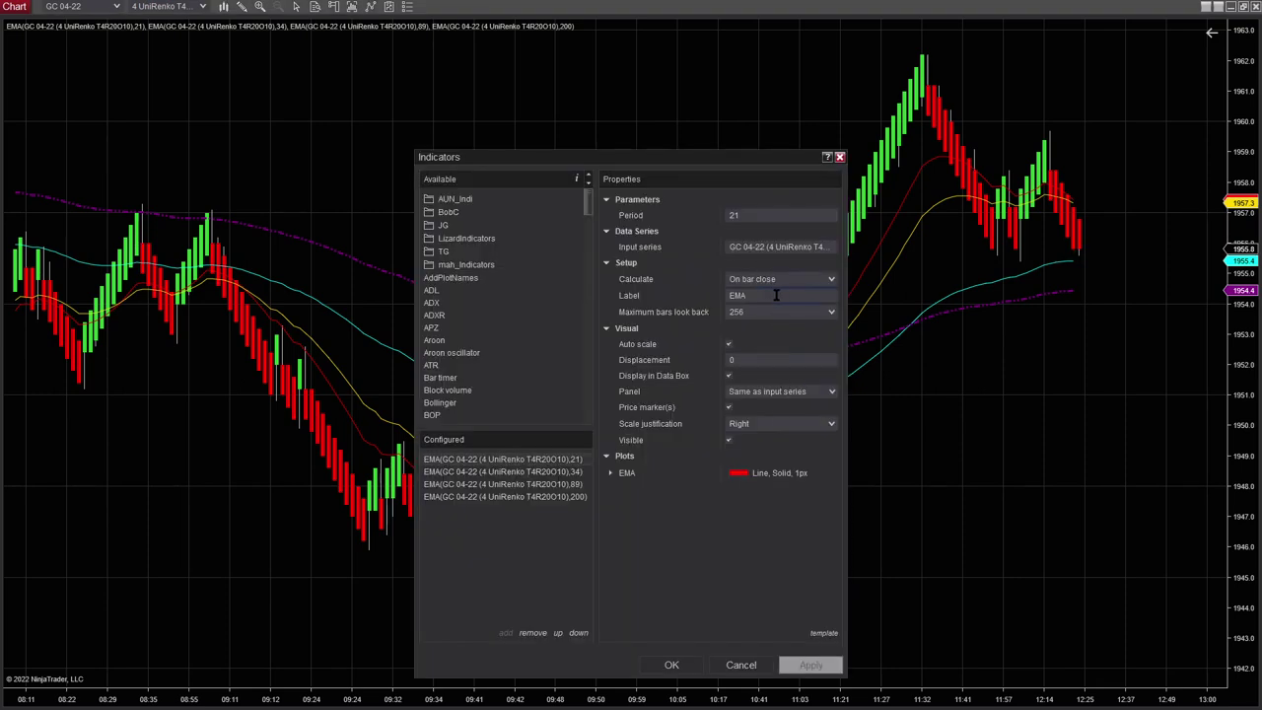
left_click(774, 294)
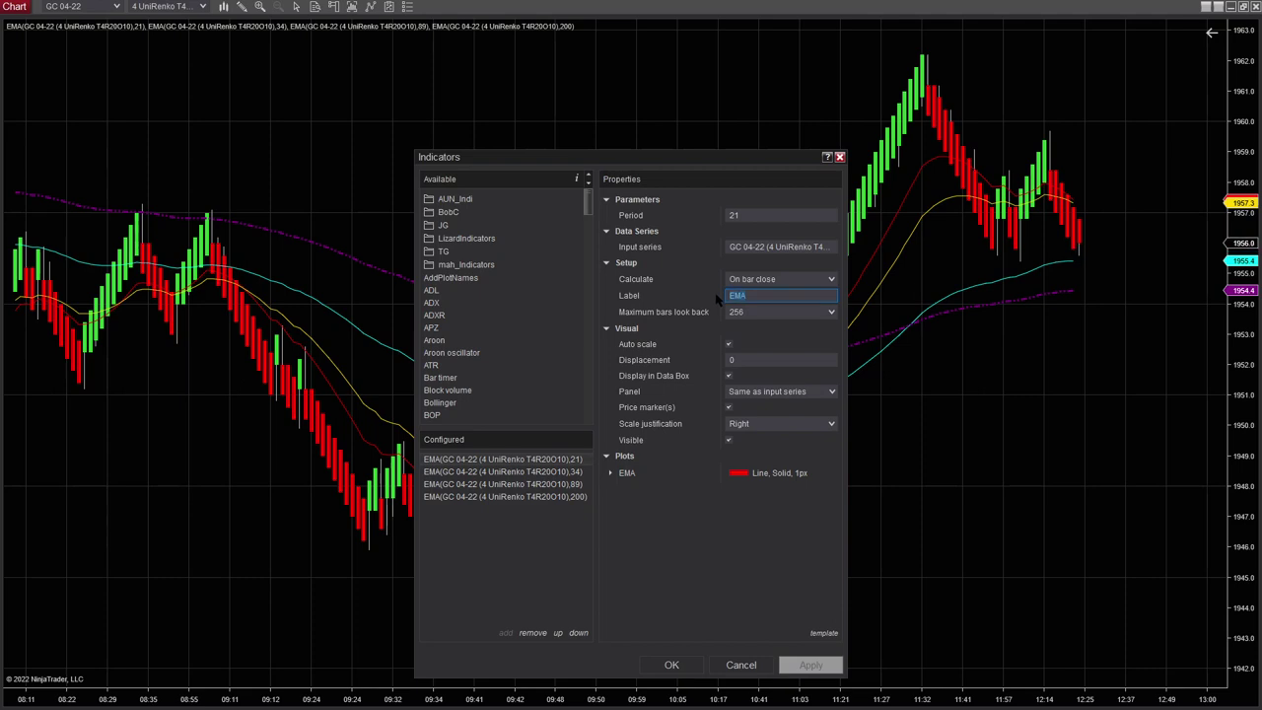
key("BackSpace")
Clear the labels of the 34-, 89- and 200-period EMAs and apply the changes to the chart.
left_click(530, 478)
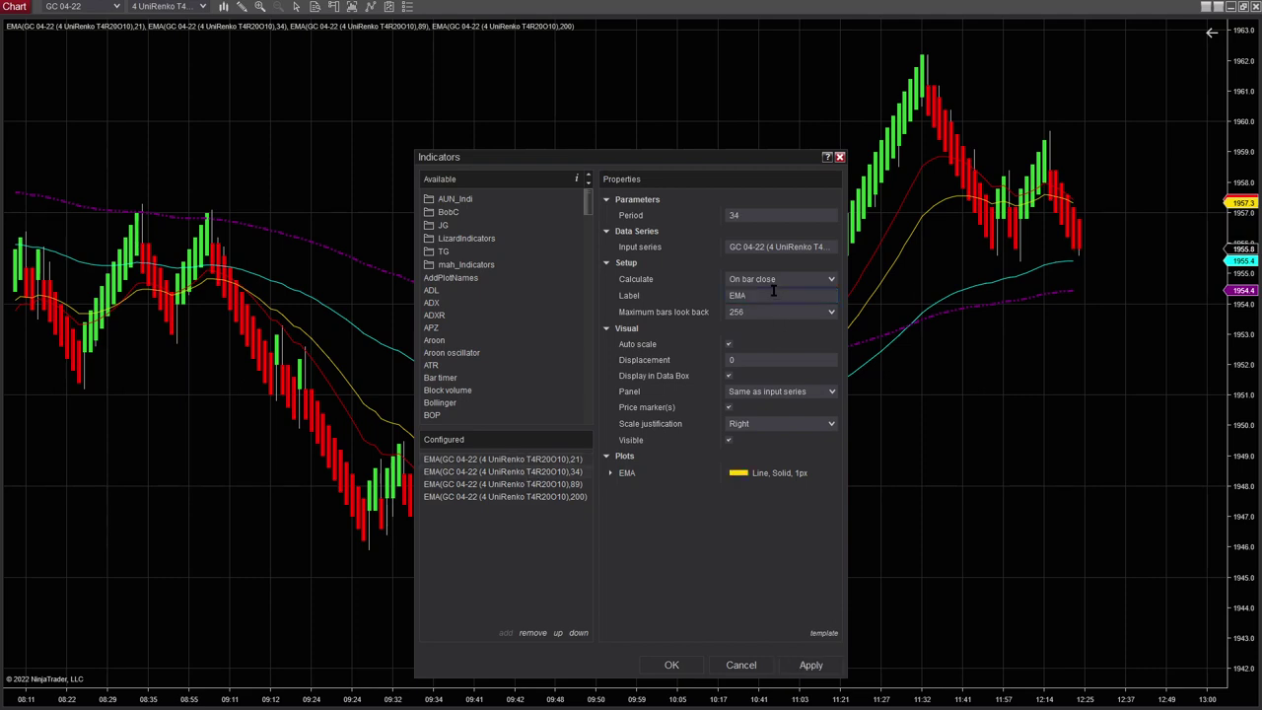
left_click(529, 484)
double_click(754, 296)
key("BackSpace")
left_click(465, 498)
double_click(772, 296)
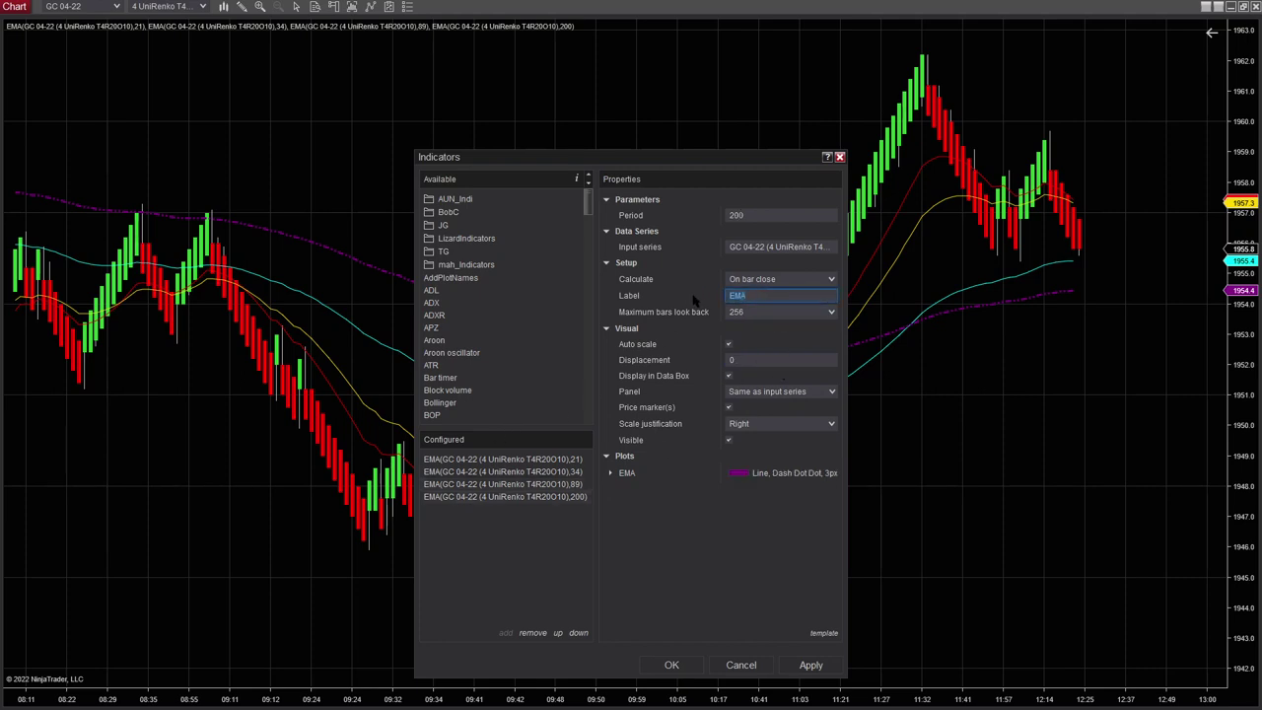
key("BackSpace")
left_click(813, 665)
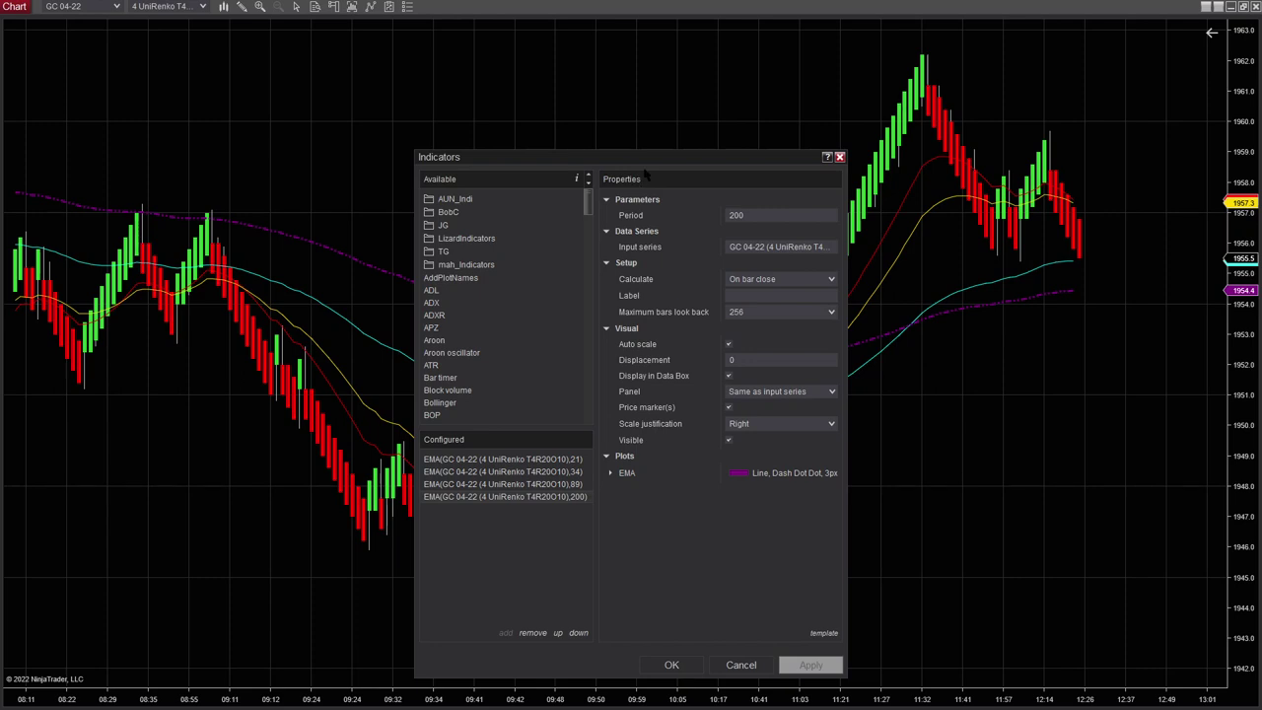
Add the IchimokuCloud indicator with its default settings to the chart and accept the change.
scroll(473, 317, "down", 10)
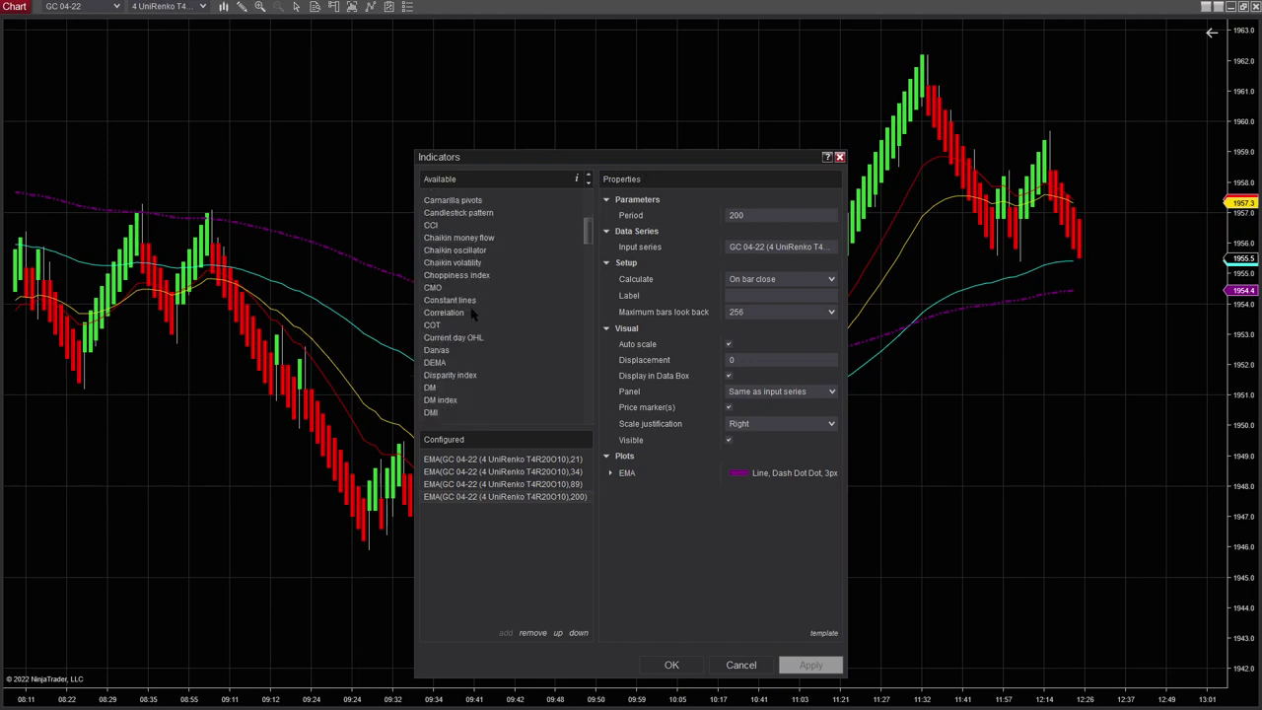
scroll(475, 321, "down", 4)
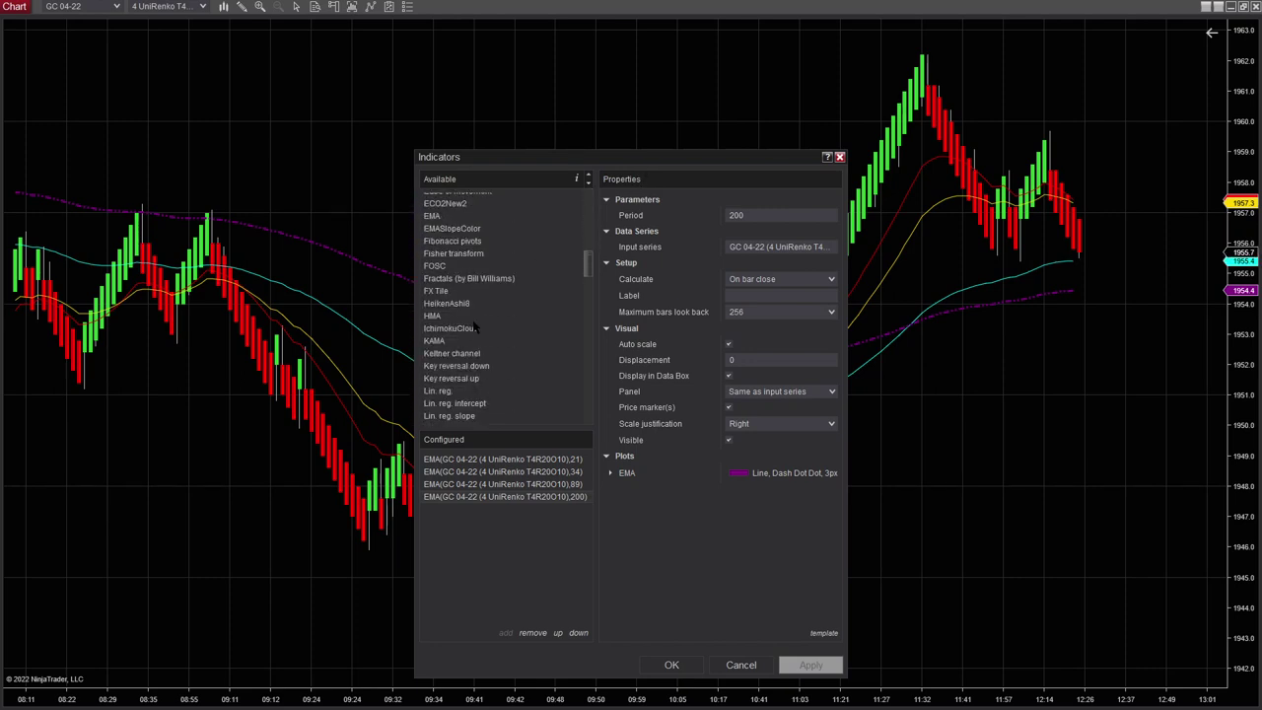
left_click(461, 330)
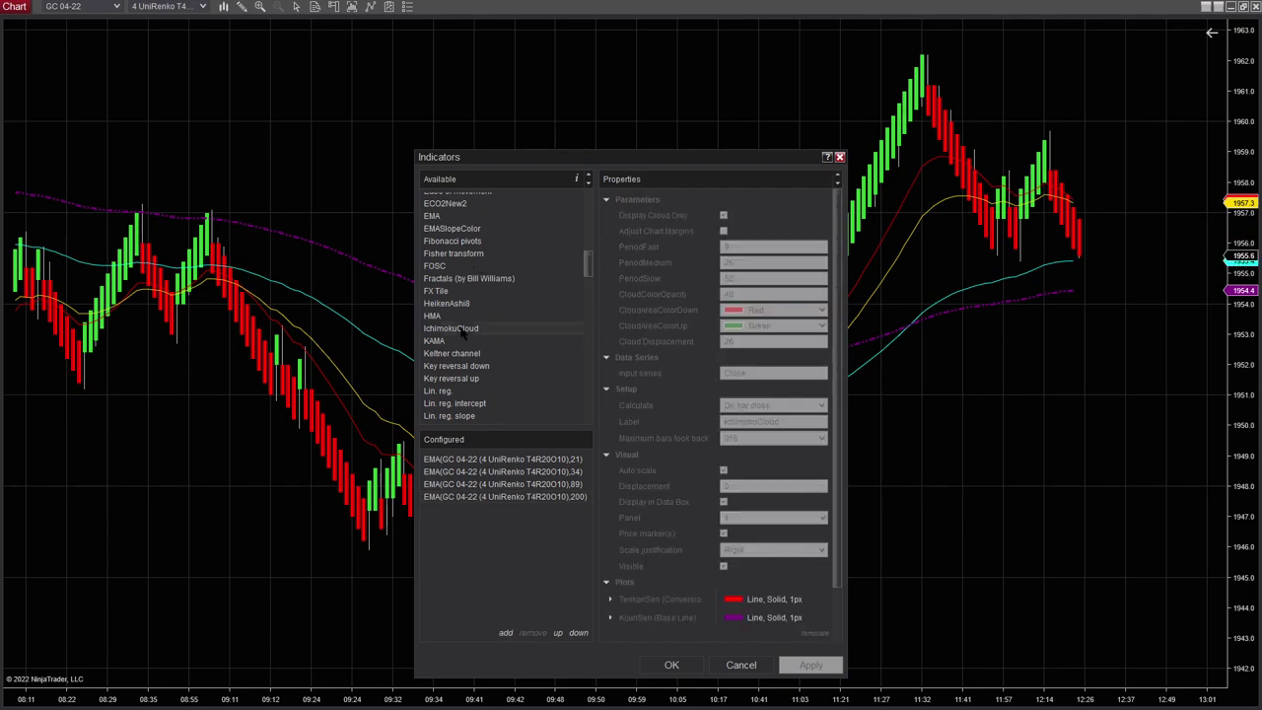
double_click(461, 330)
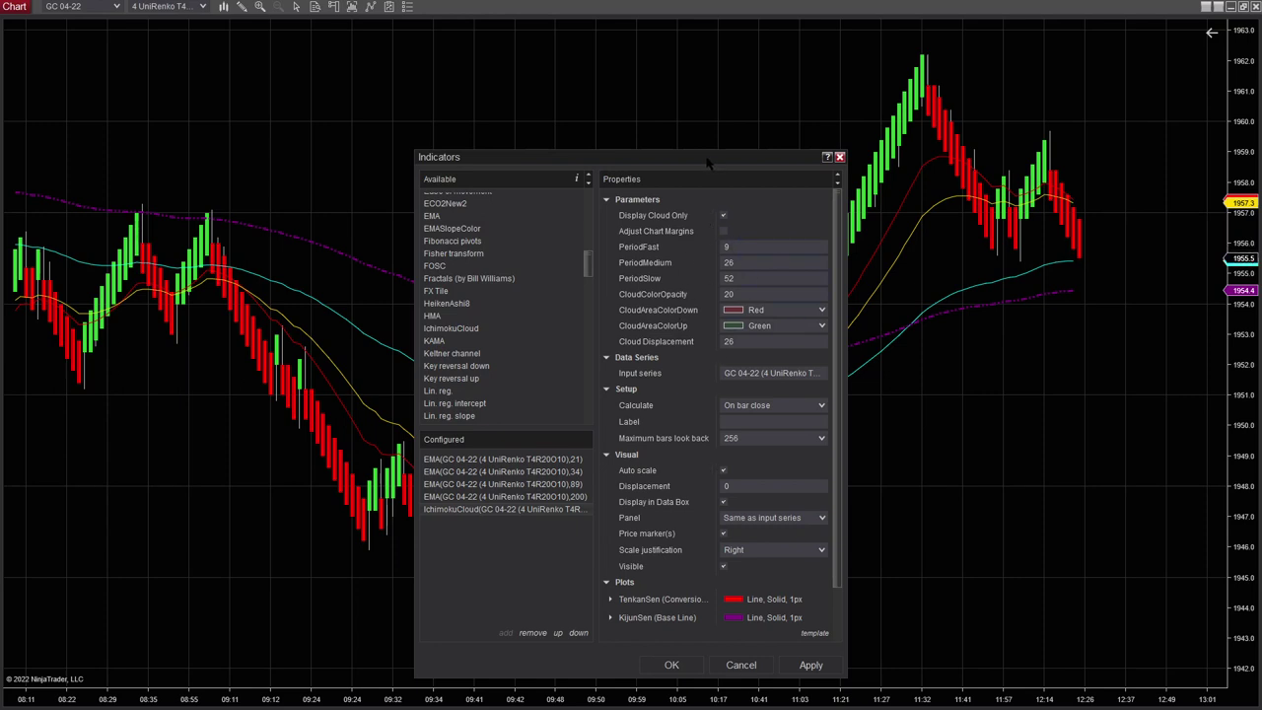
left_click_drag(708, 163, 671, 67)
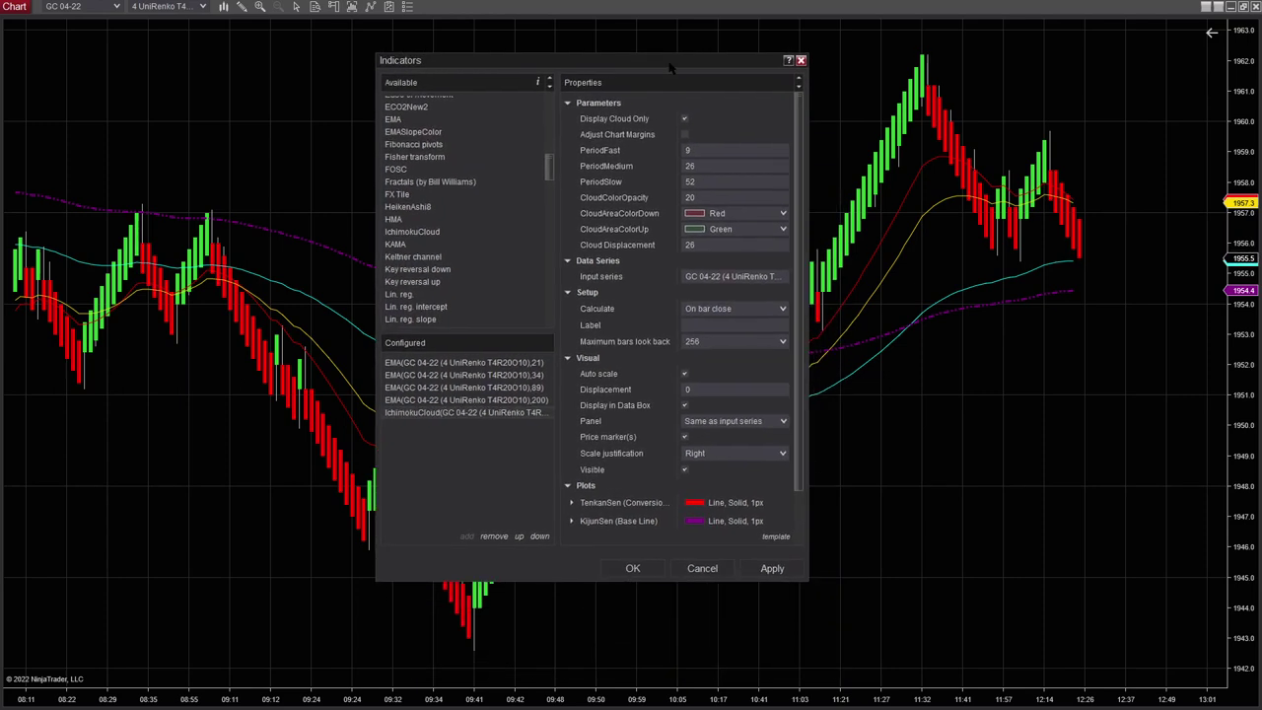
left_click(772, 569)
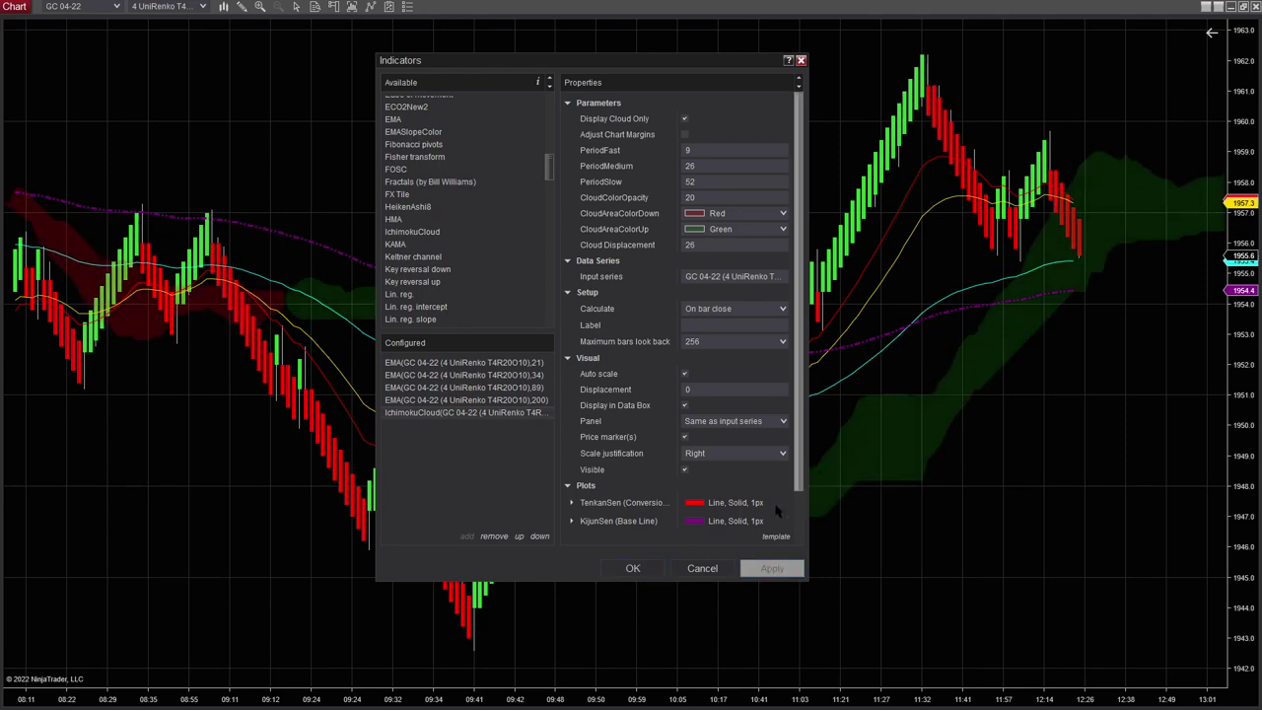
left_click(634, 568)
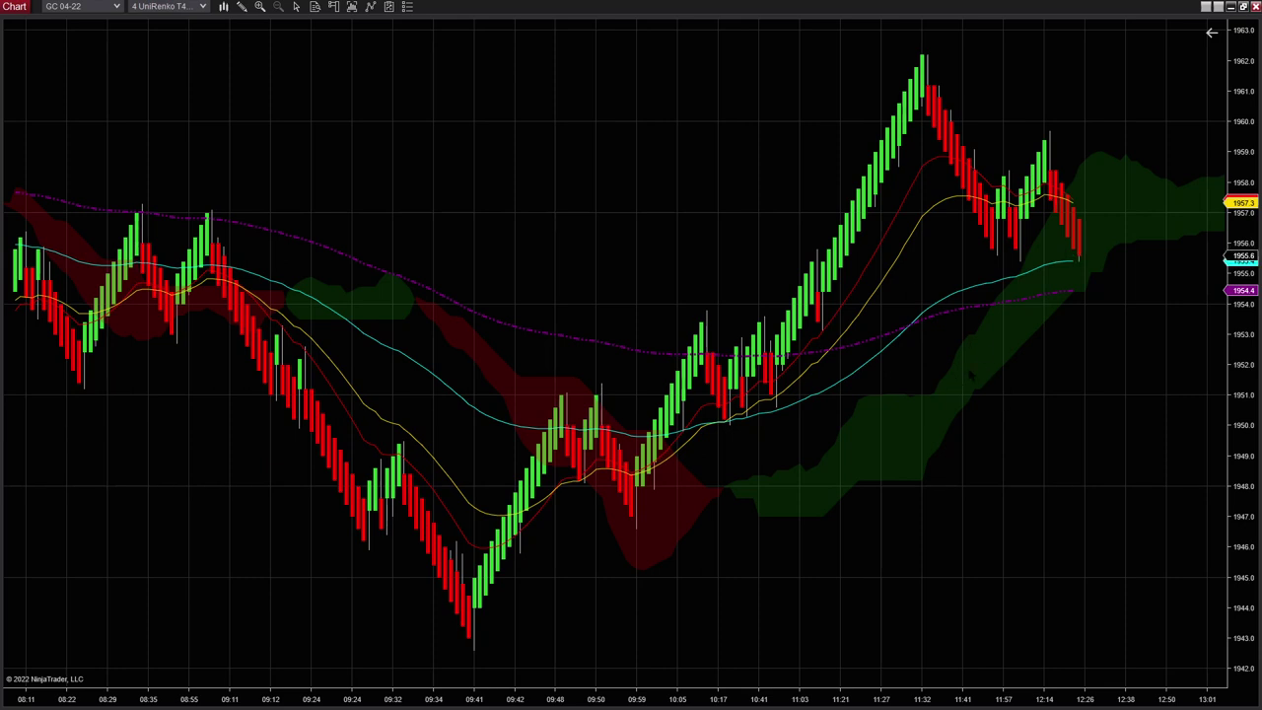
Add the MACD indicator with fast 12, slow 26 and smooth 9 in a new panel below the price chart.
scroll(978, 365, "down", 3)
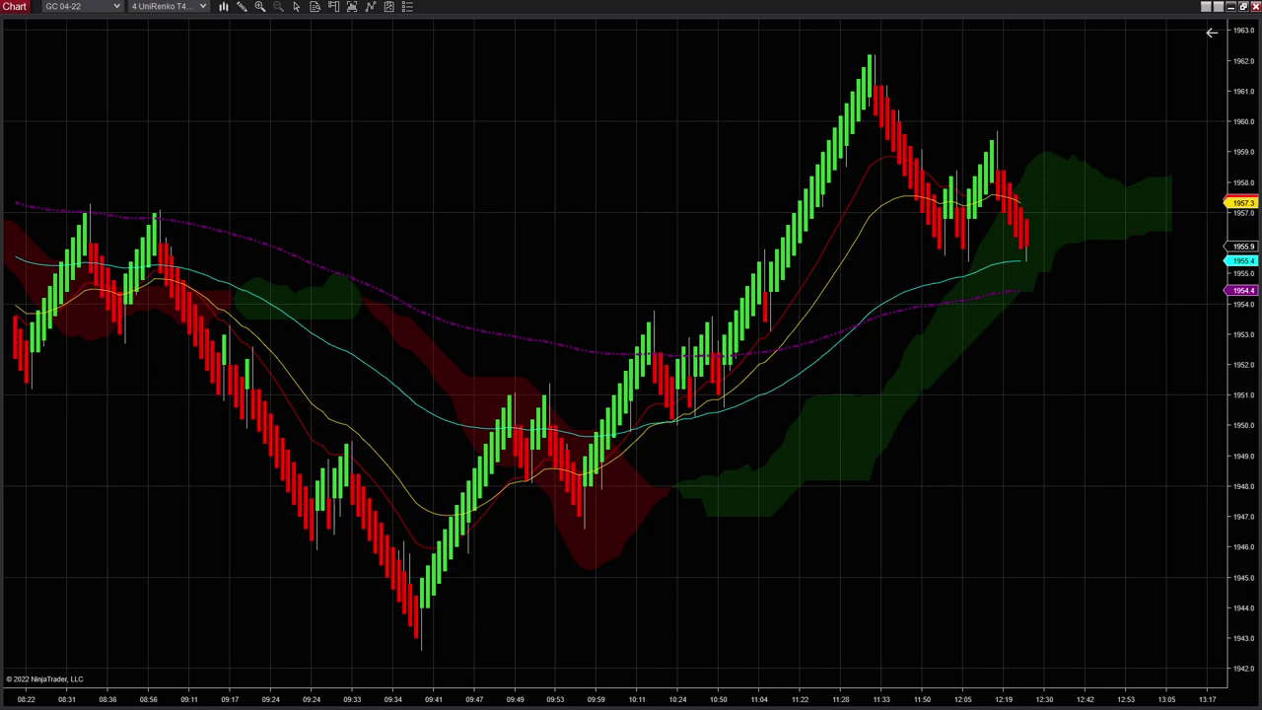
right_click(490, 99)
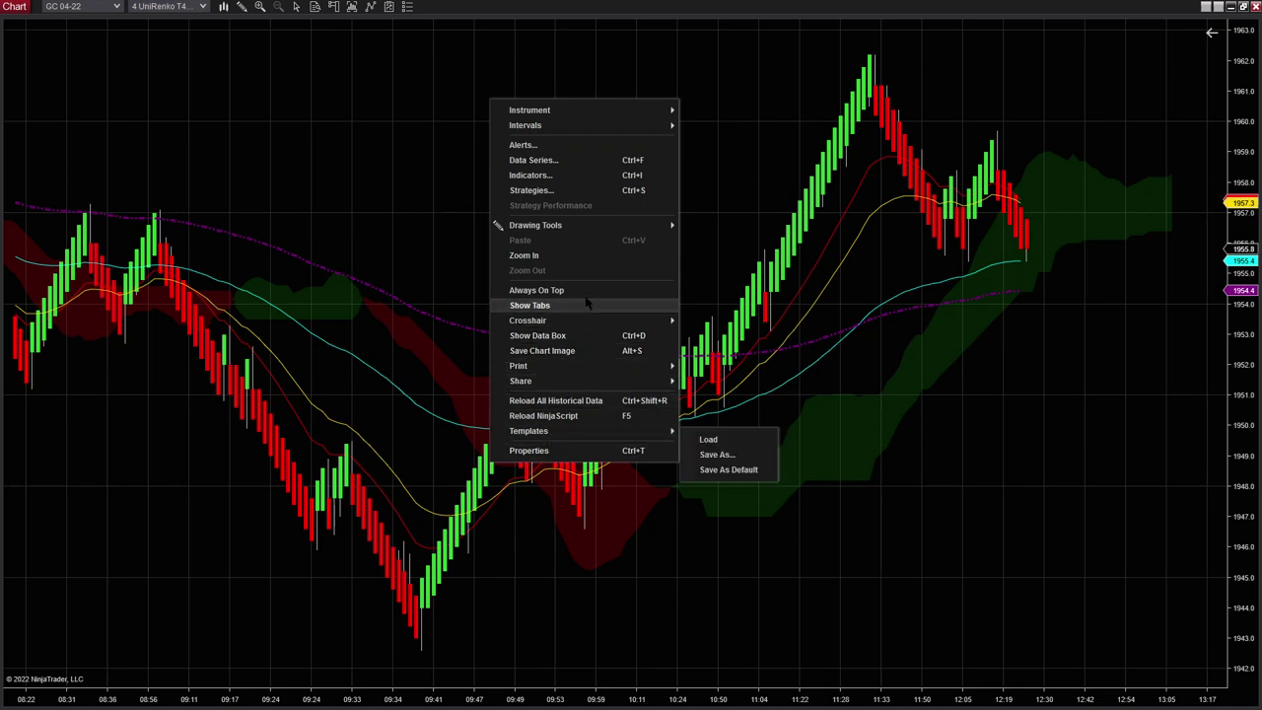
mouse_move(591, 374)
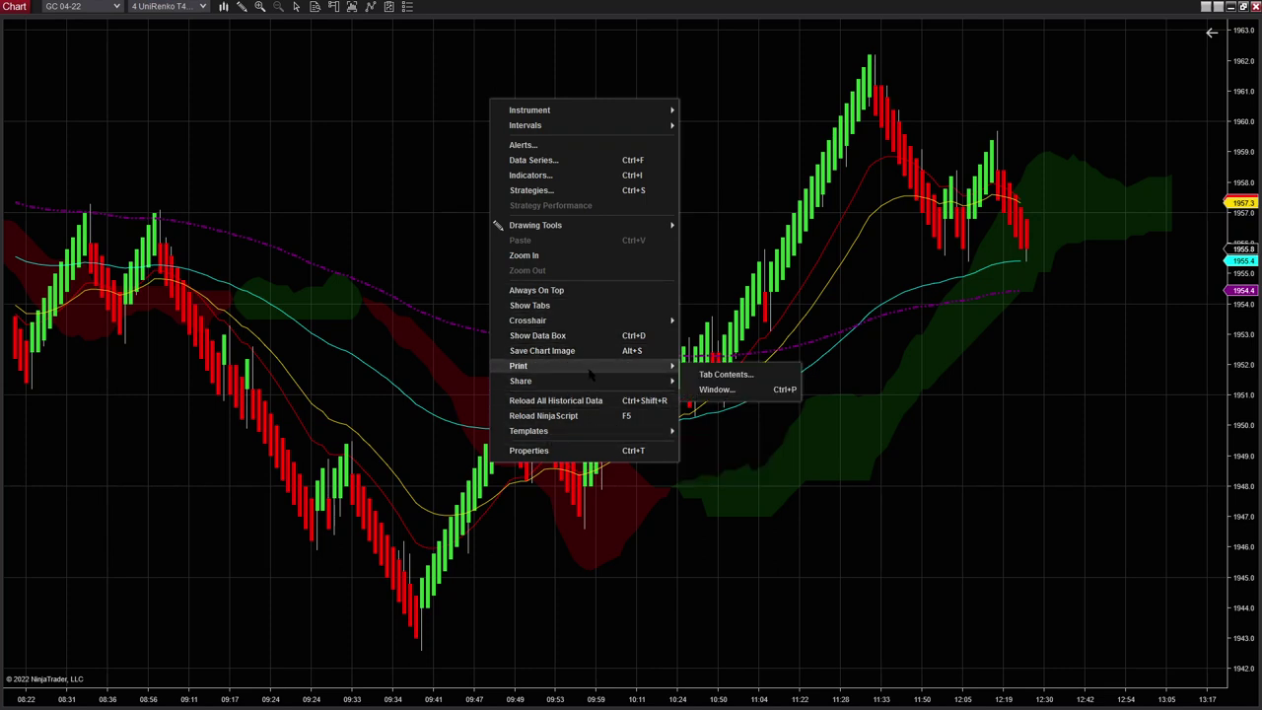
left_click(592, 175)
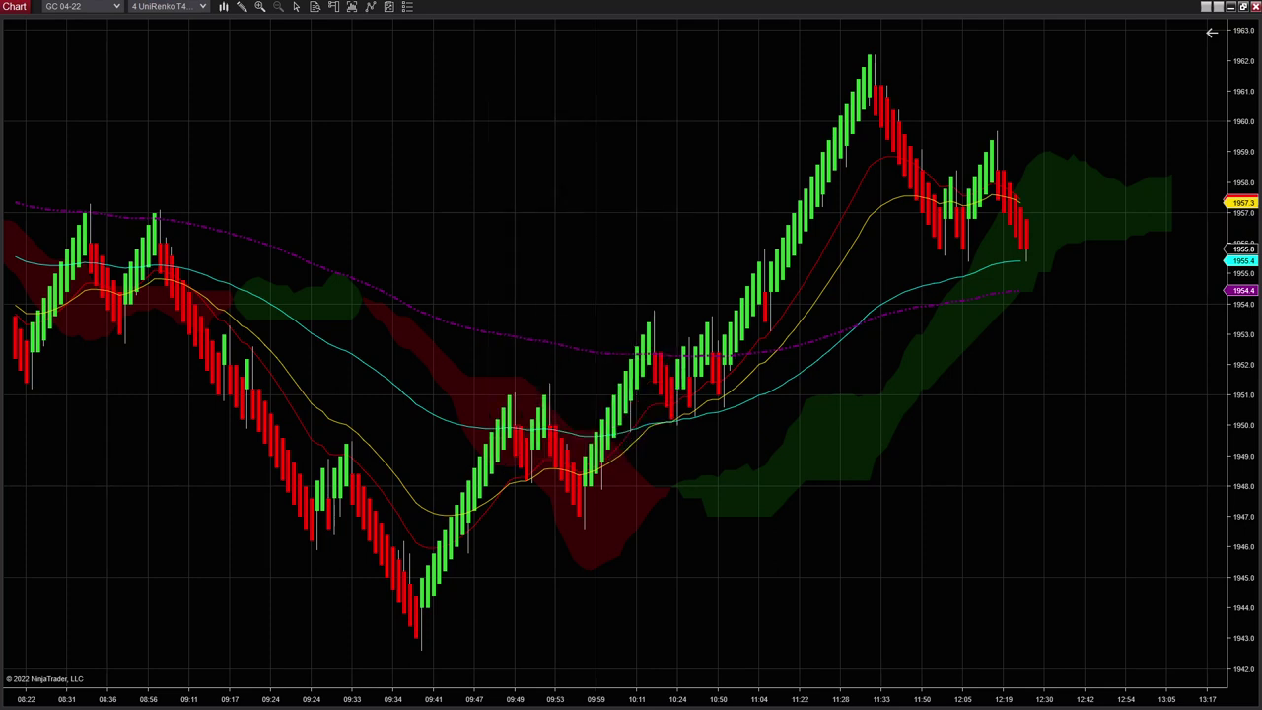
scroll(447, 338, "down", 7)
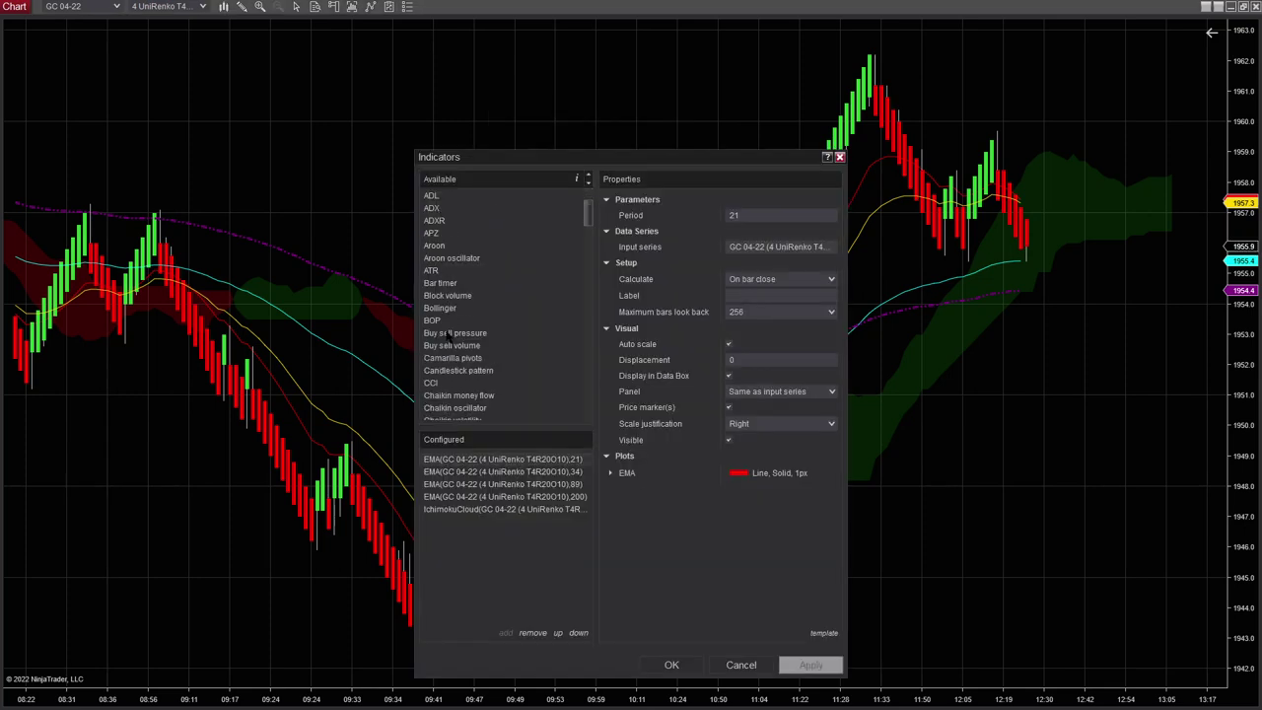
scroll(447, 337, "down", 10)
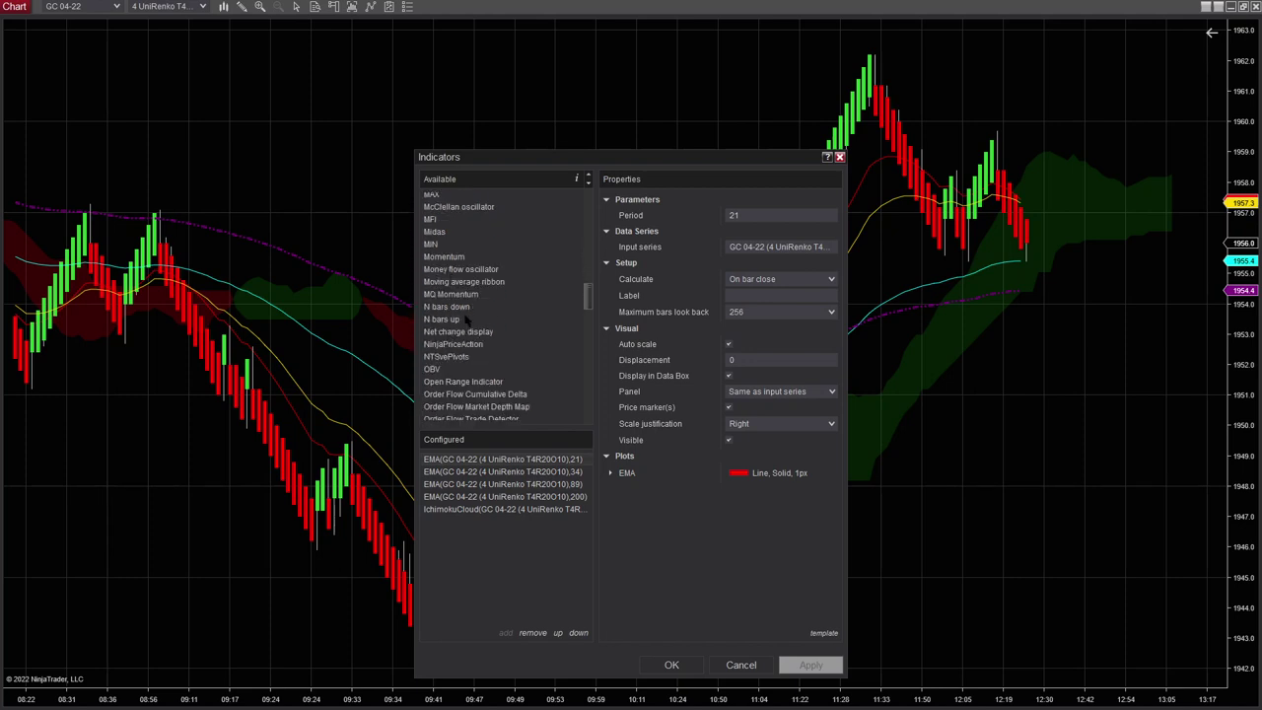
scroll(469, 310, "up", 1)
scroll(468, 313, "up", 1)
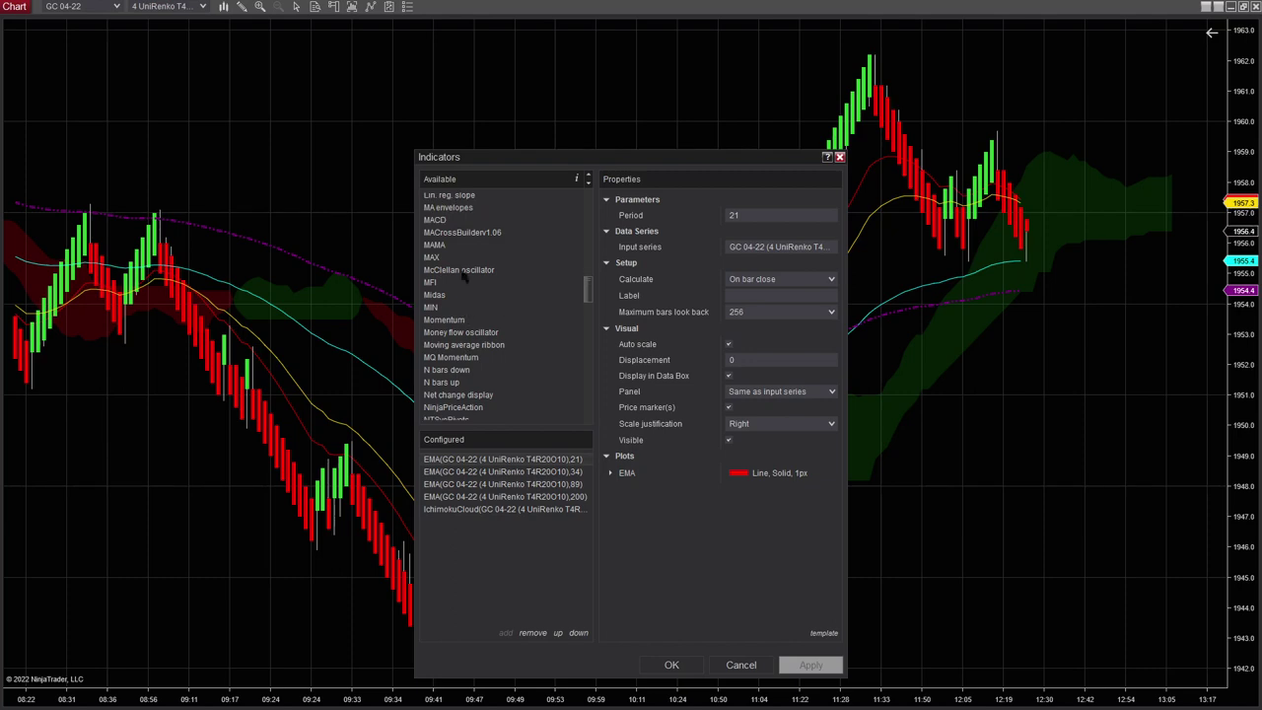
double_click(435, 220)
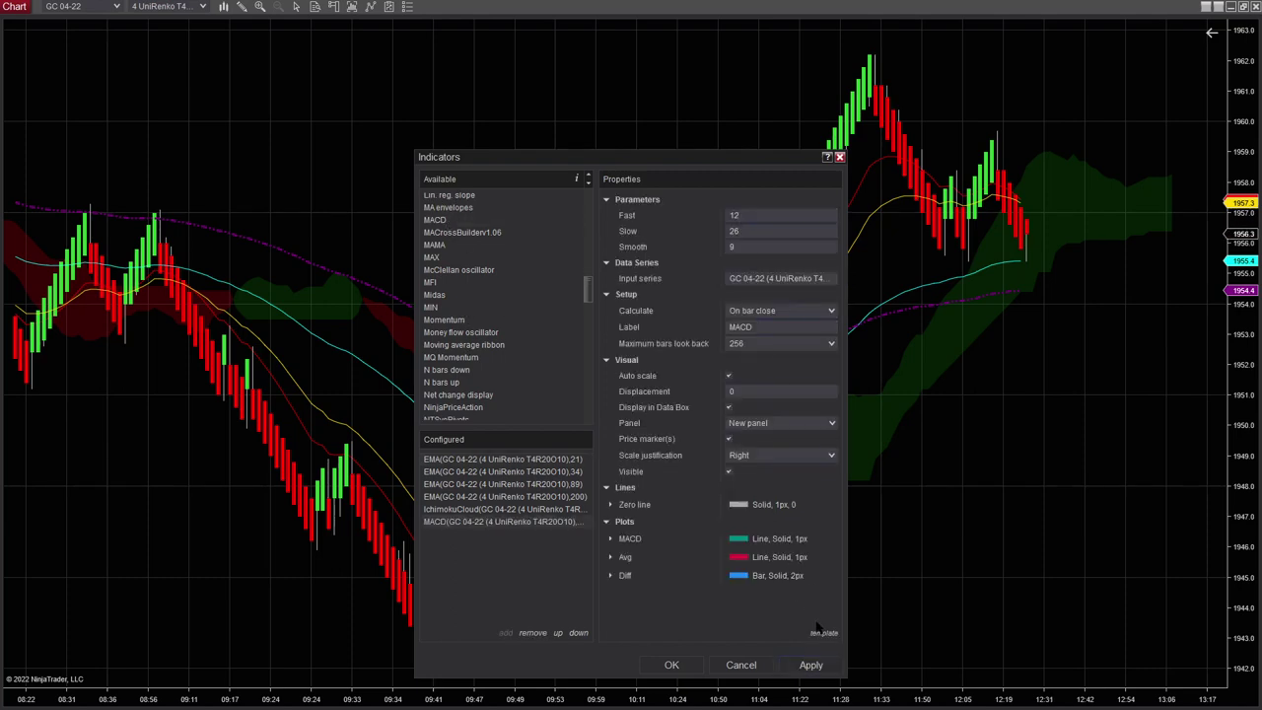
left_click(811, 664)
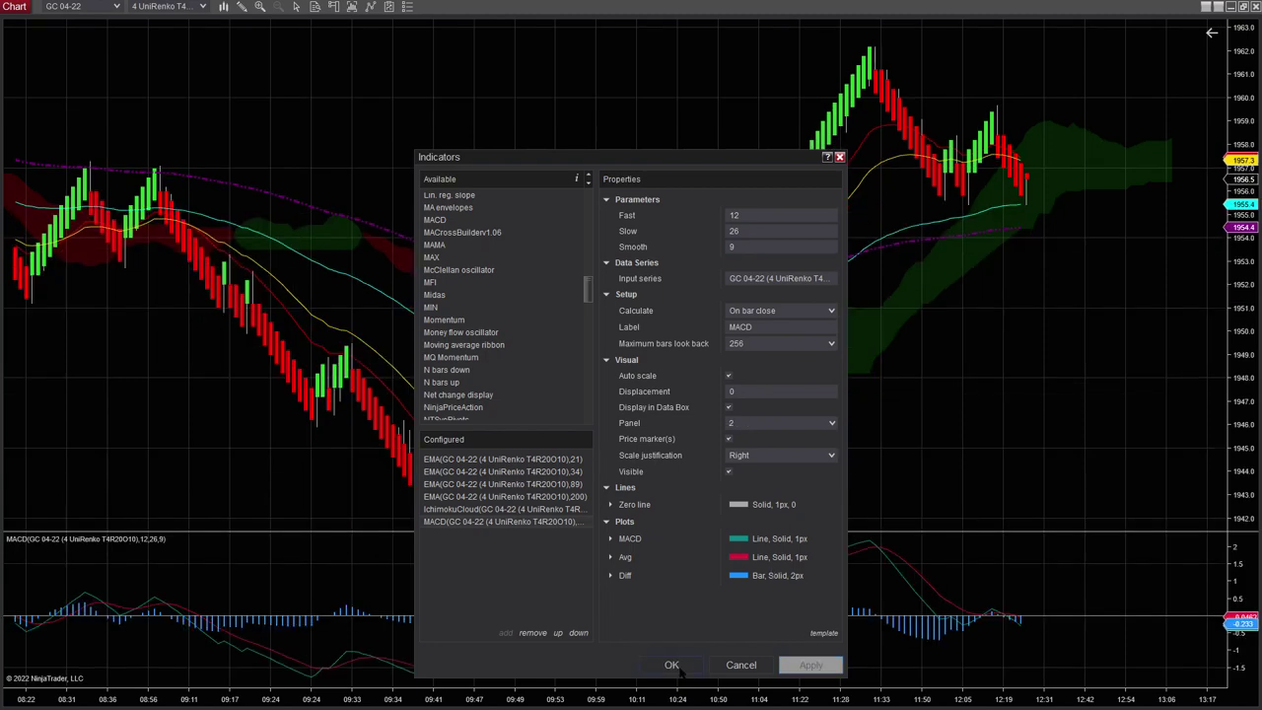
left_click(671, 665)
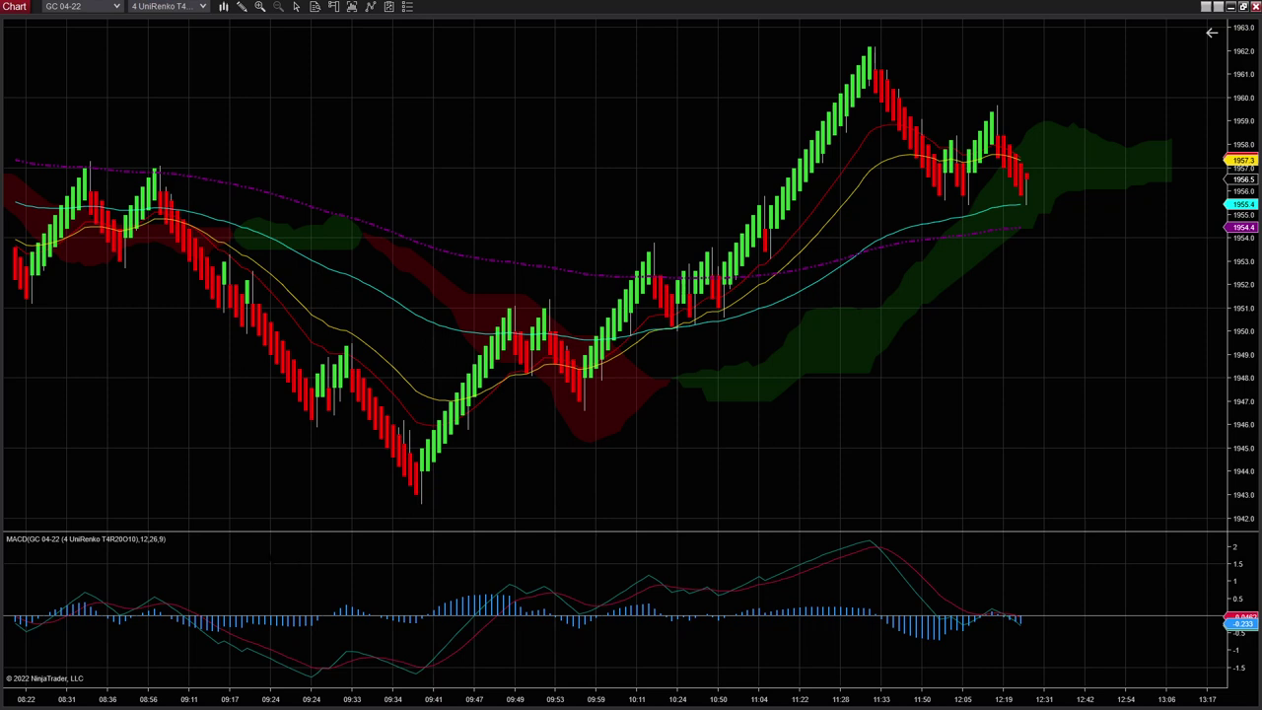
Clear the MACD indicator's label, check that the IchimokuCloud label is blank, and apply the changes to the chart.
right_click(270, 185)
left_click(305, 258)
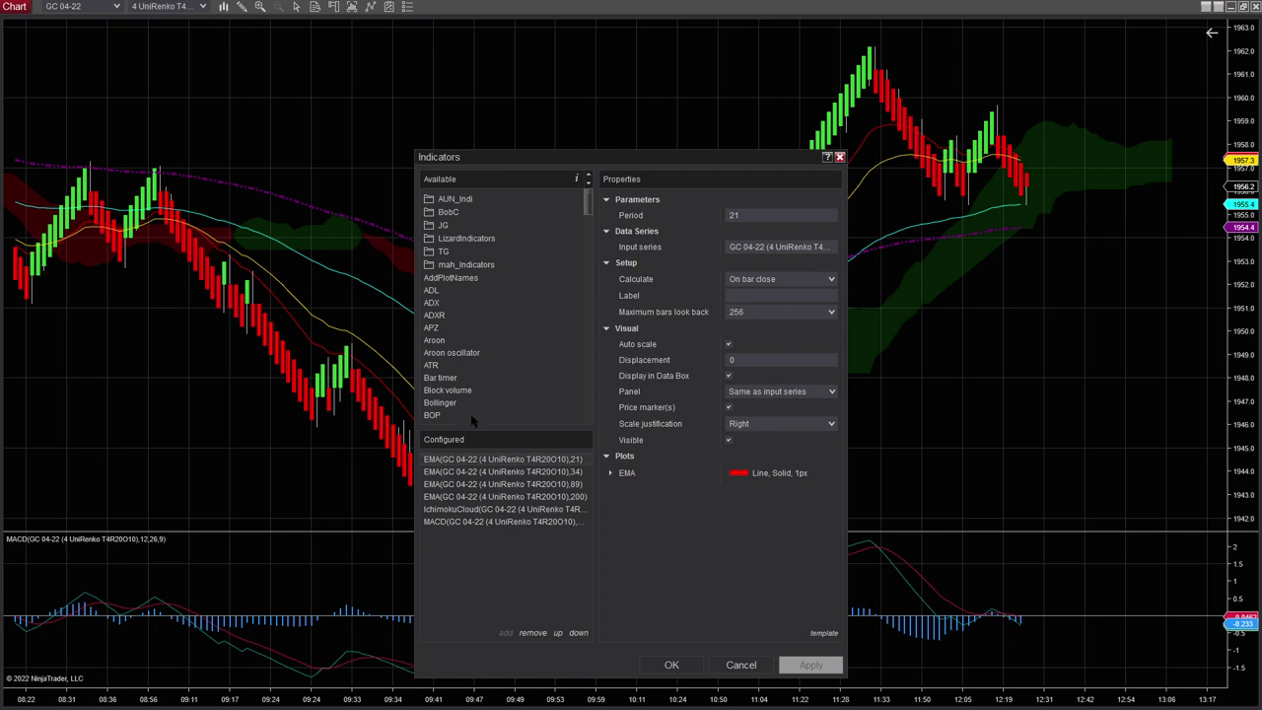
left_click(514, 524)
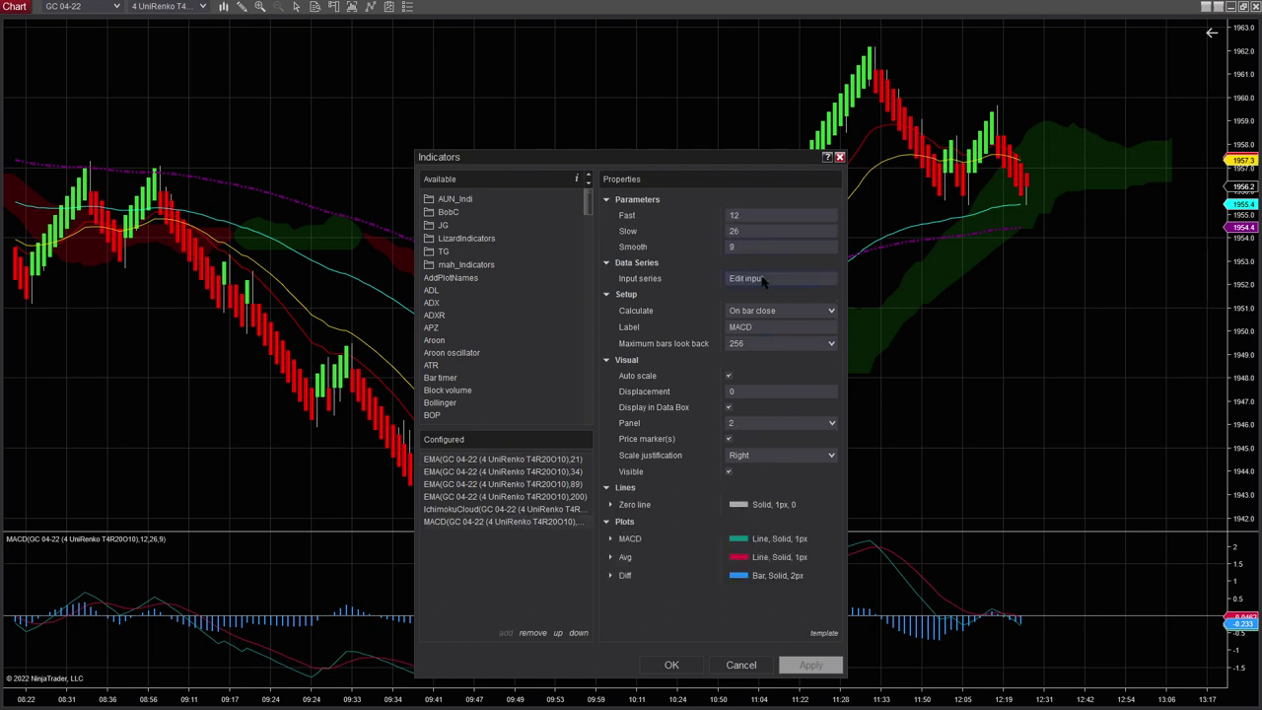
left_click(778, 326)
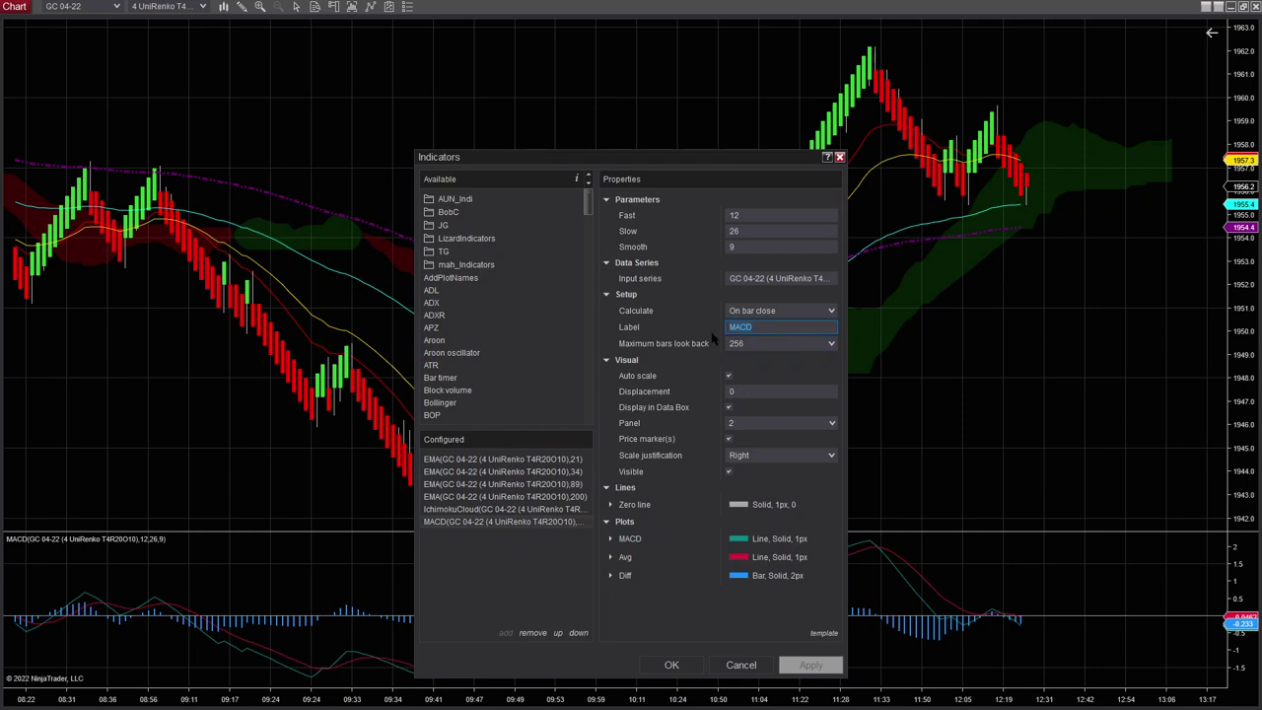
key("BackSpace")
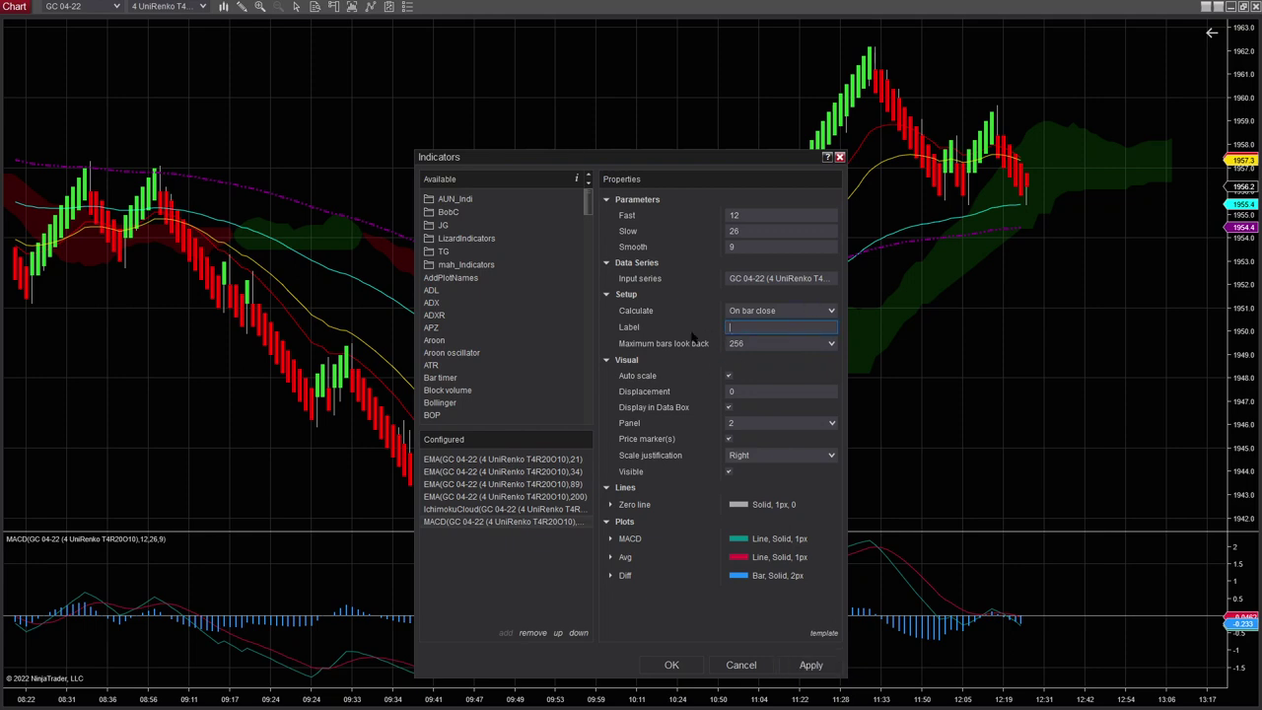
left_click(477, 510)
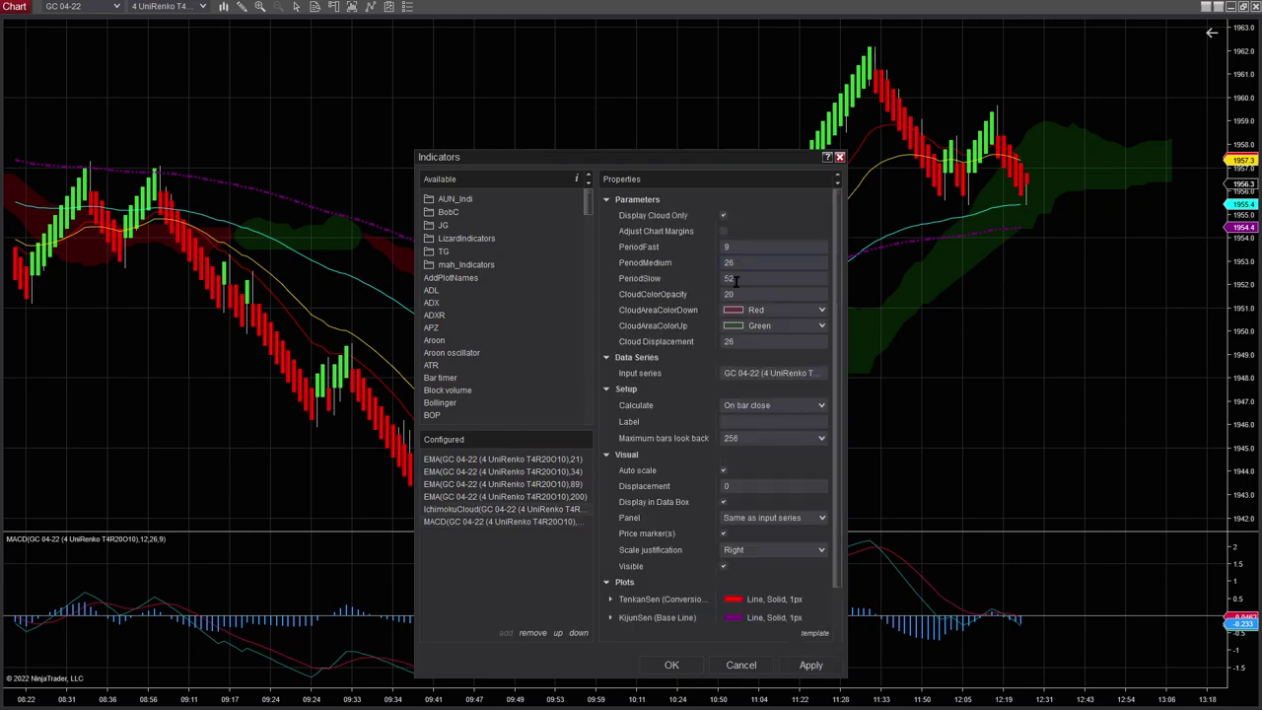
scroll(754, 434, "down", 1)
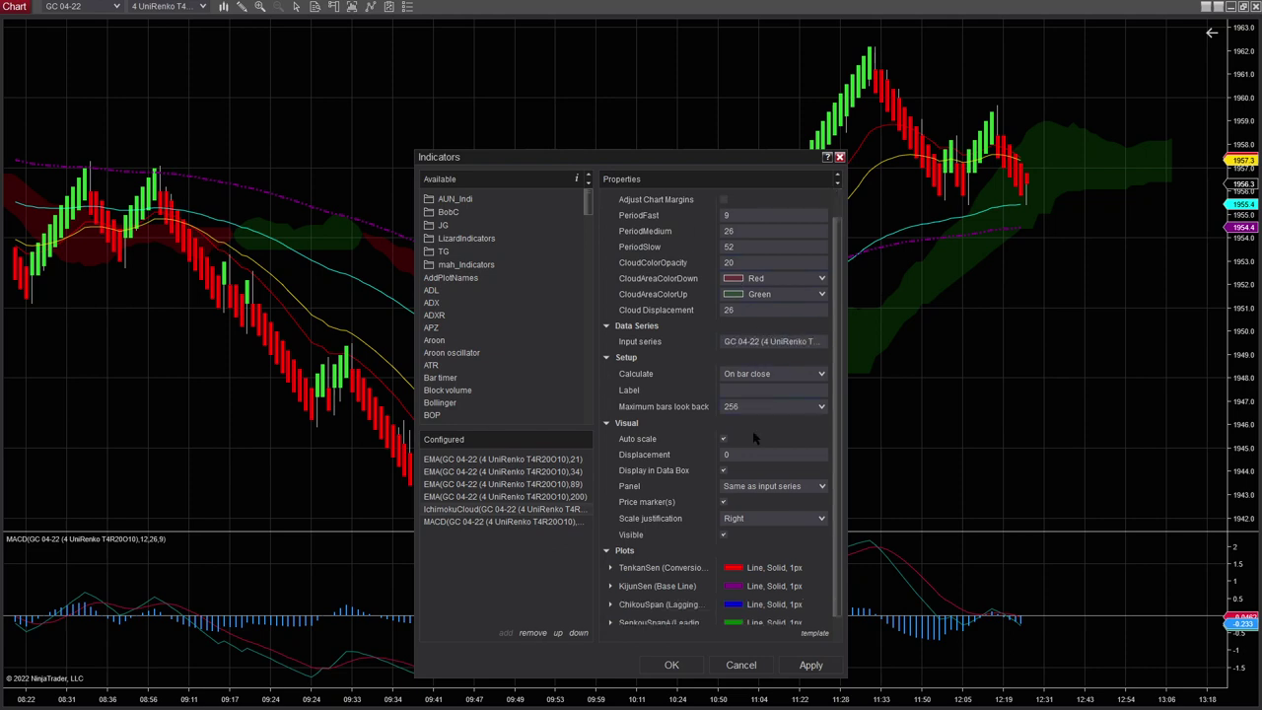
left_click(751, 390)
left_click(811, 665)
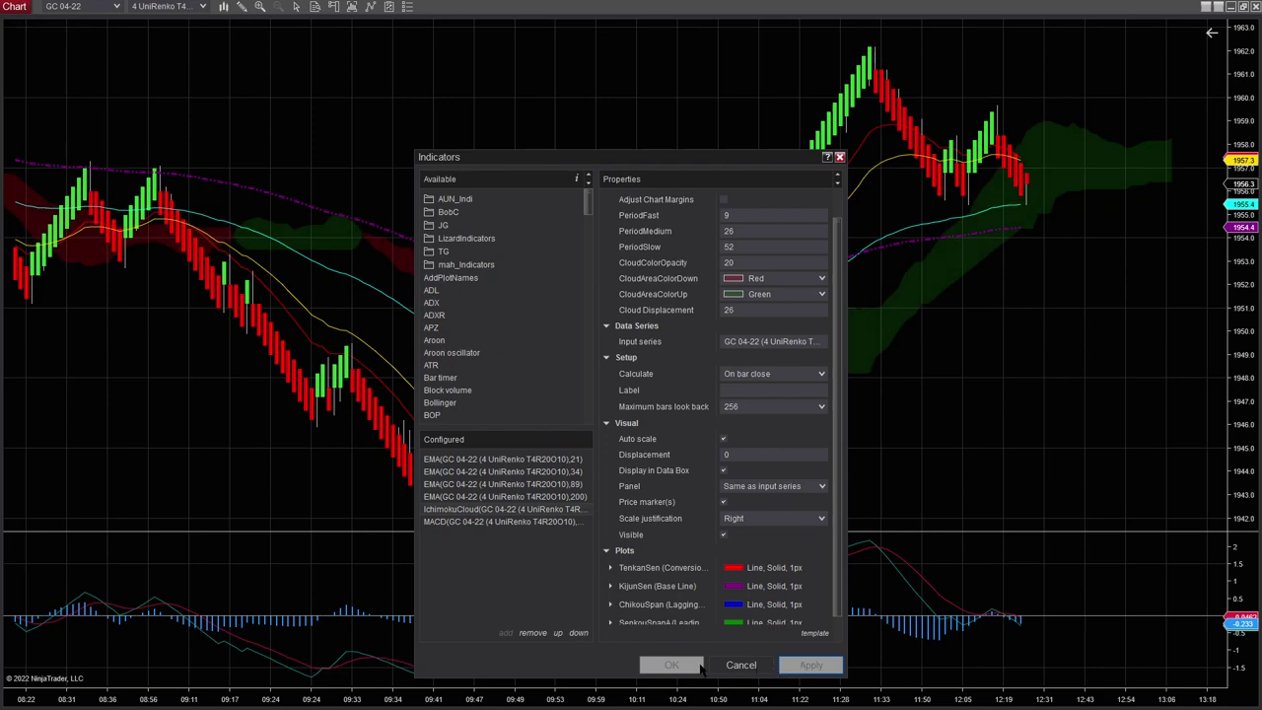
left_click(672, 665)
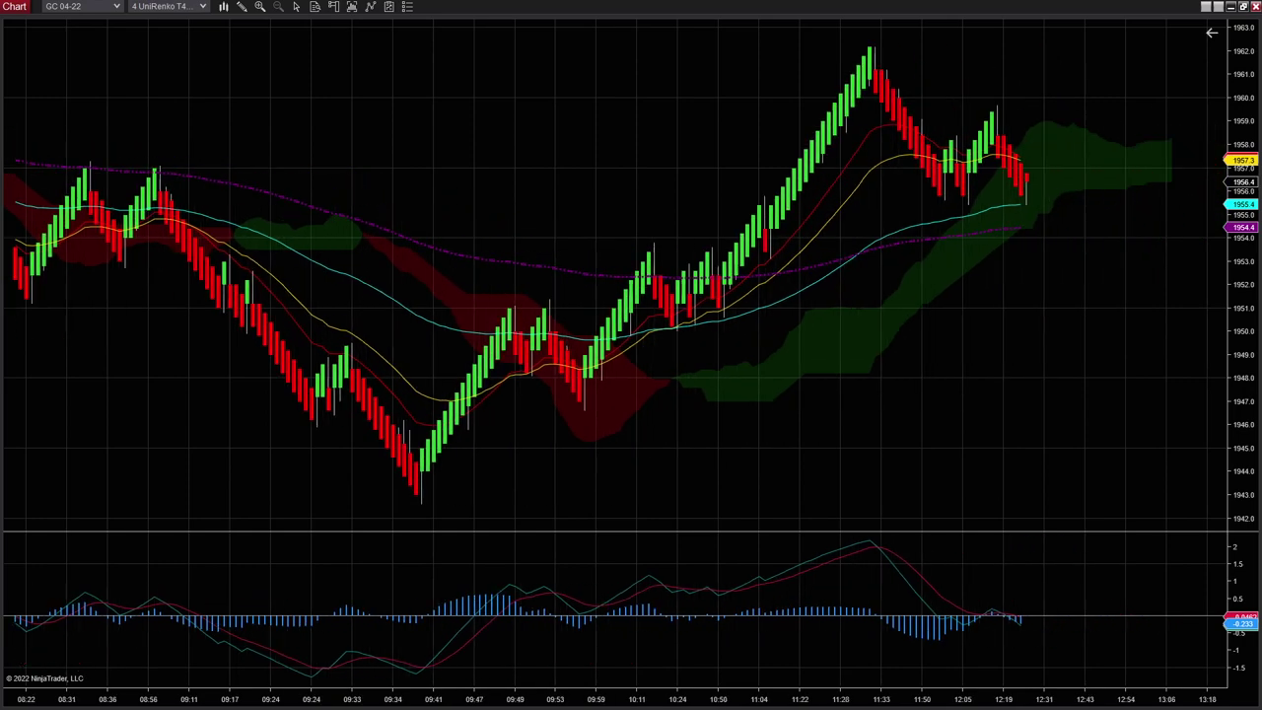
Reopen the chart's indicator settings and add UnirenkoPrice v1.0 to the configured indicators.
scroll(588, 275, "down", 3)
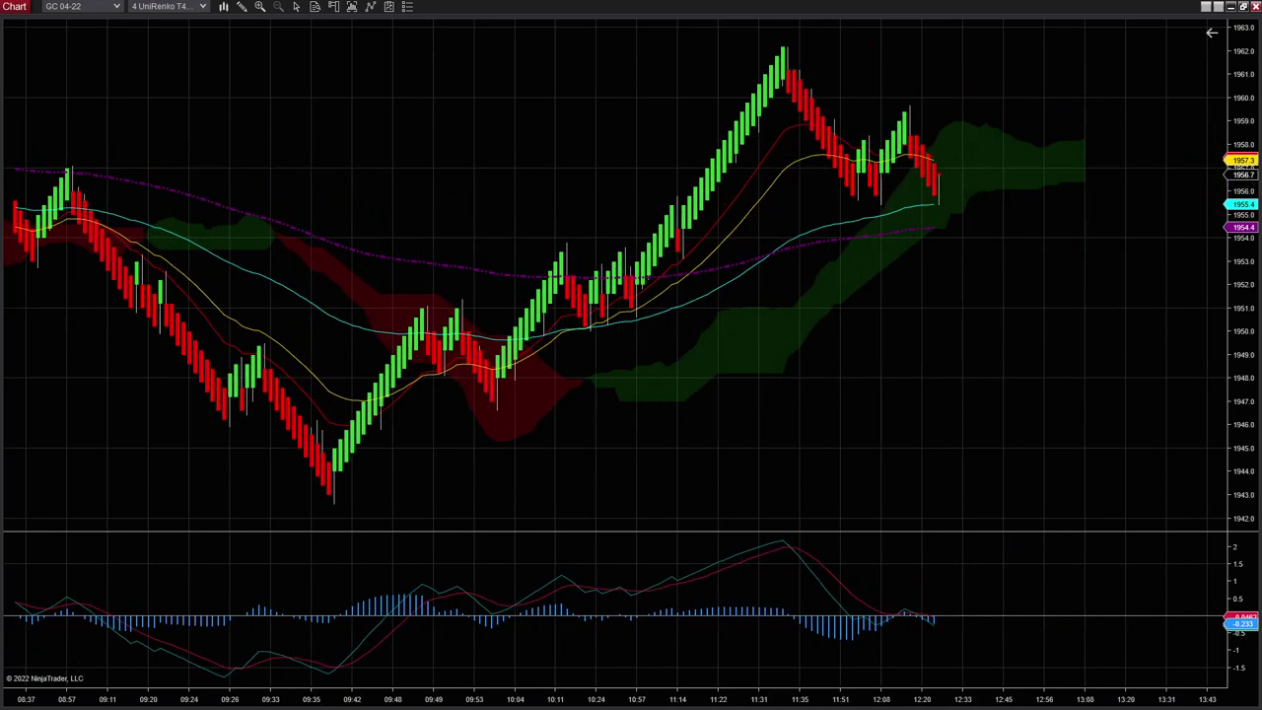
right_click(570, 152)
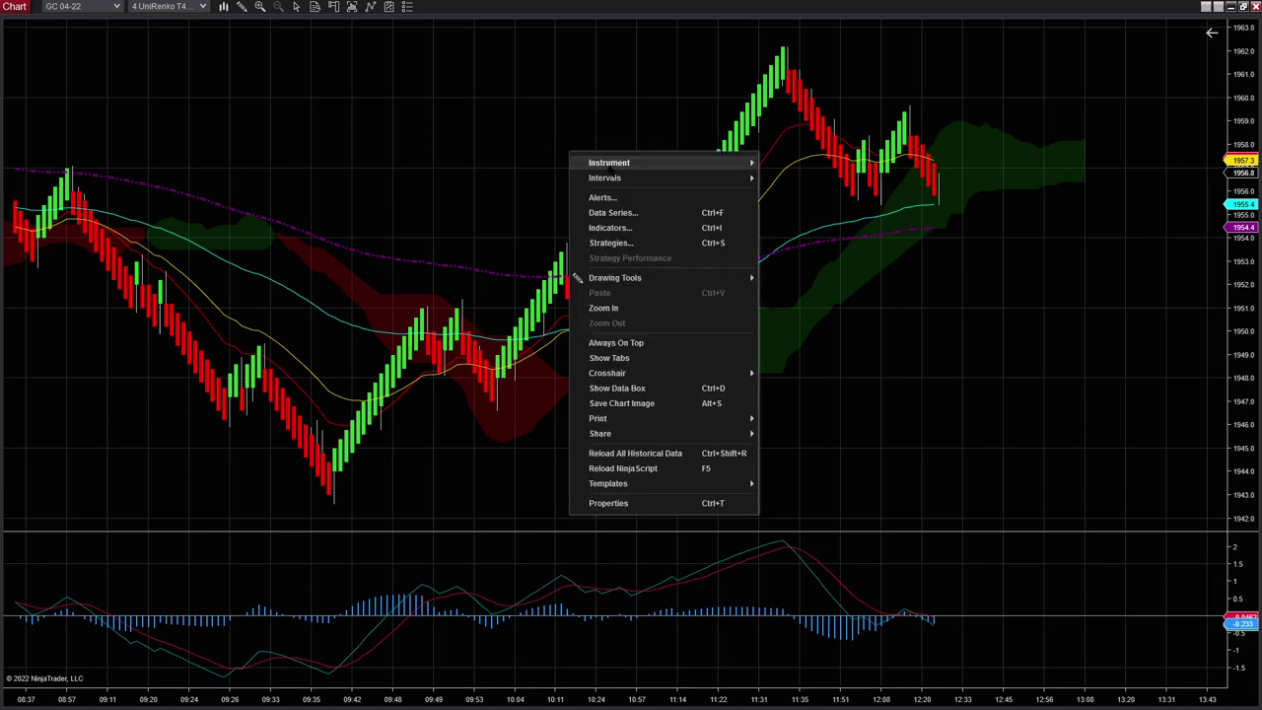
mouse_move(627, 180)
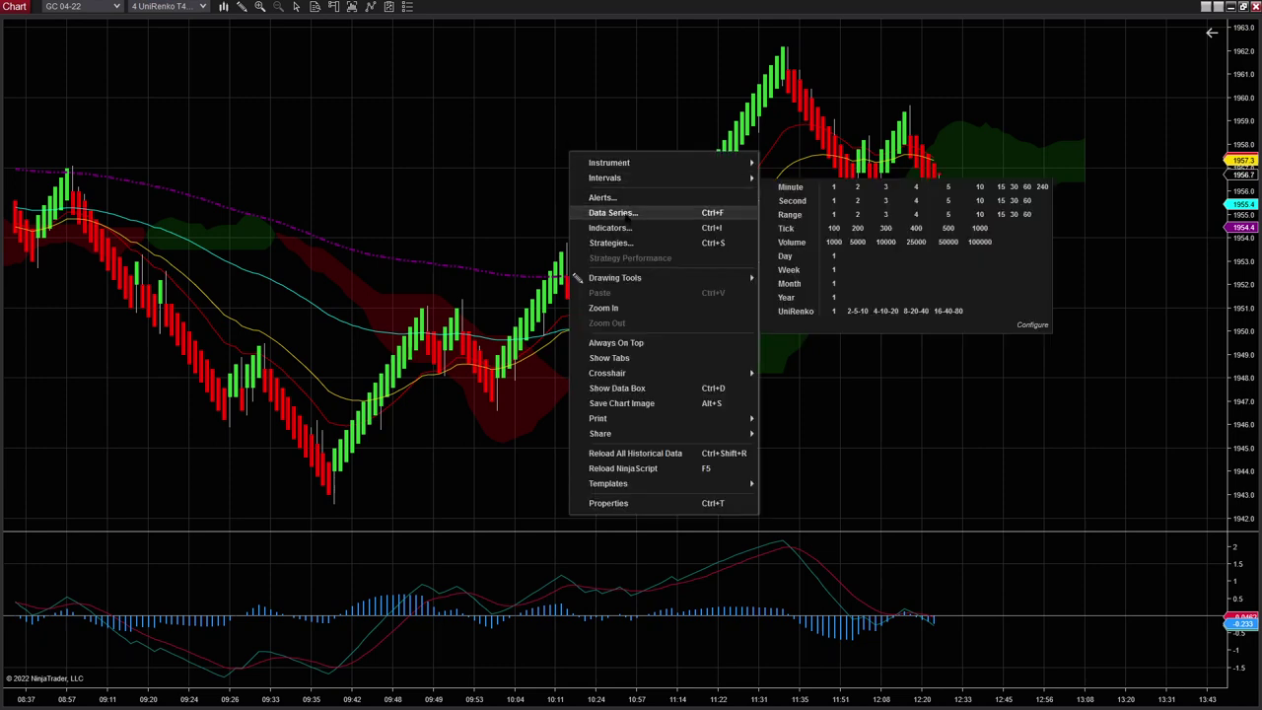
left_click(614, 212)
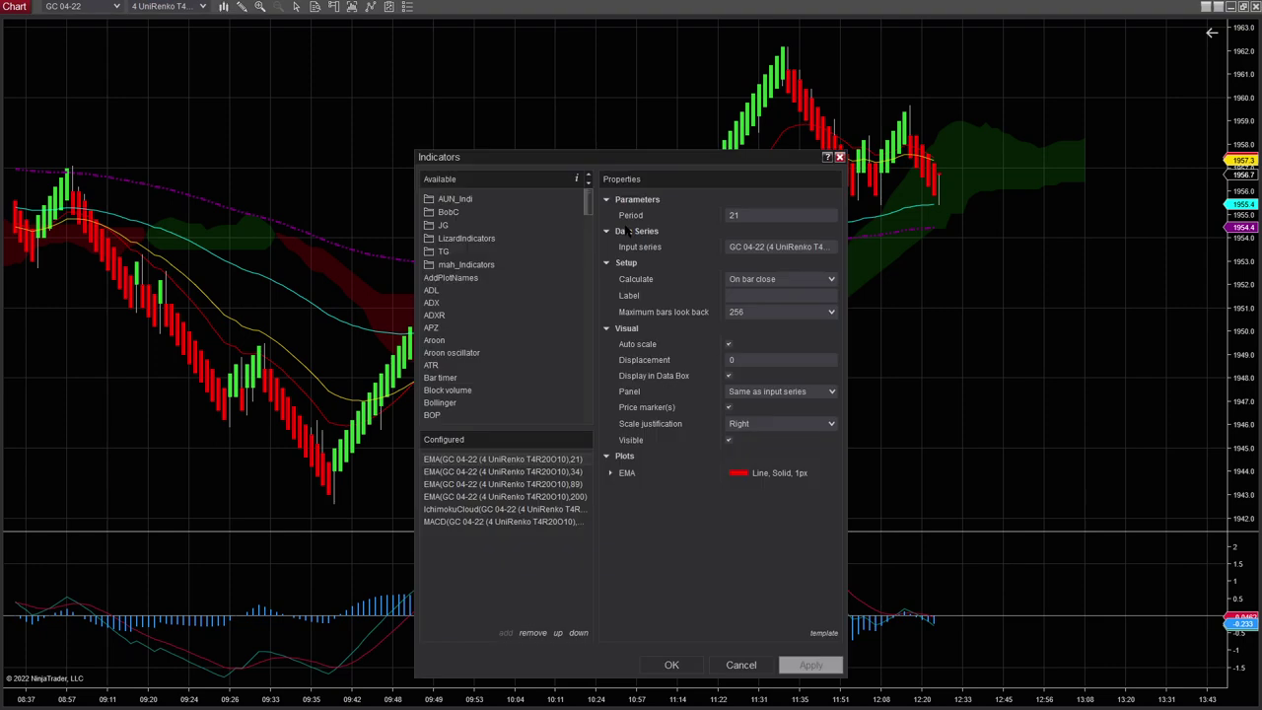
scroll(501, 333, "down", 10)
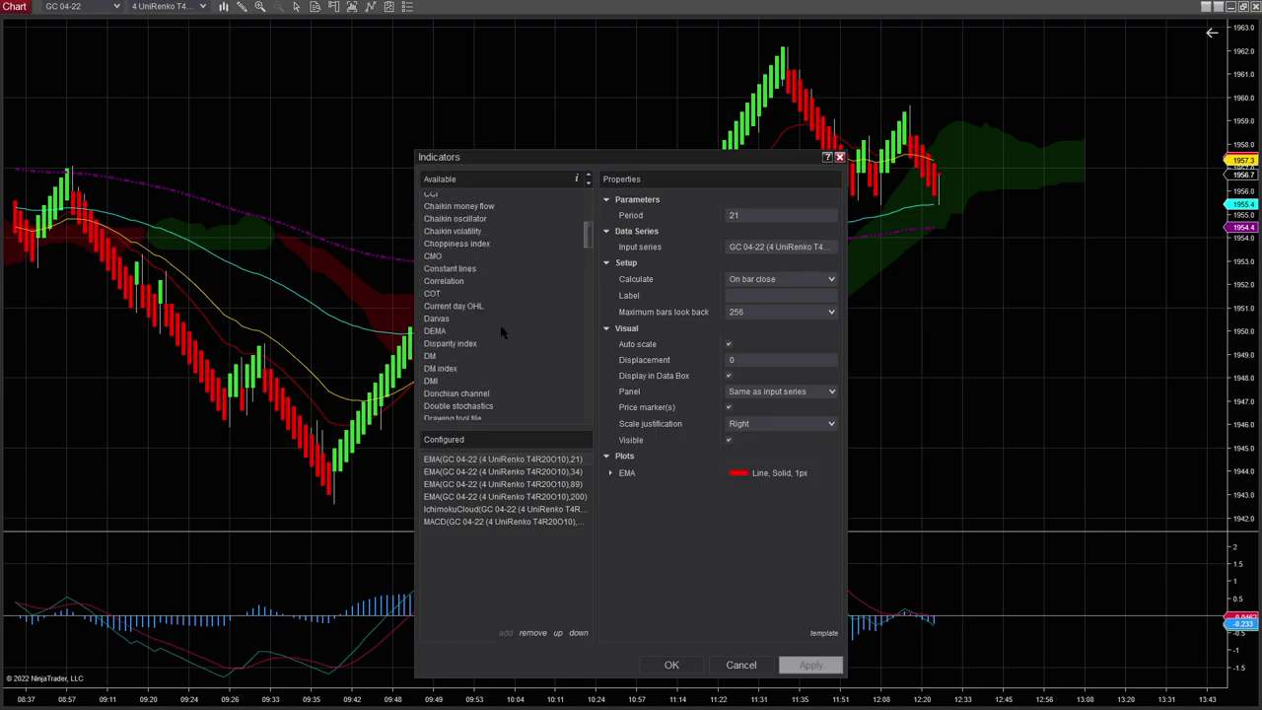
scroll(501, 333, "down", 10)
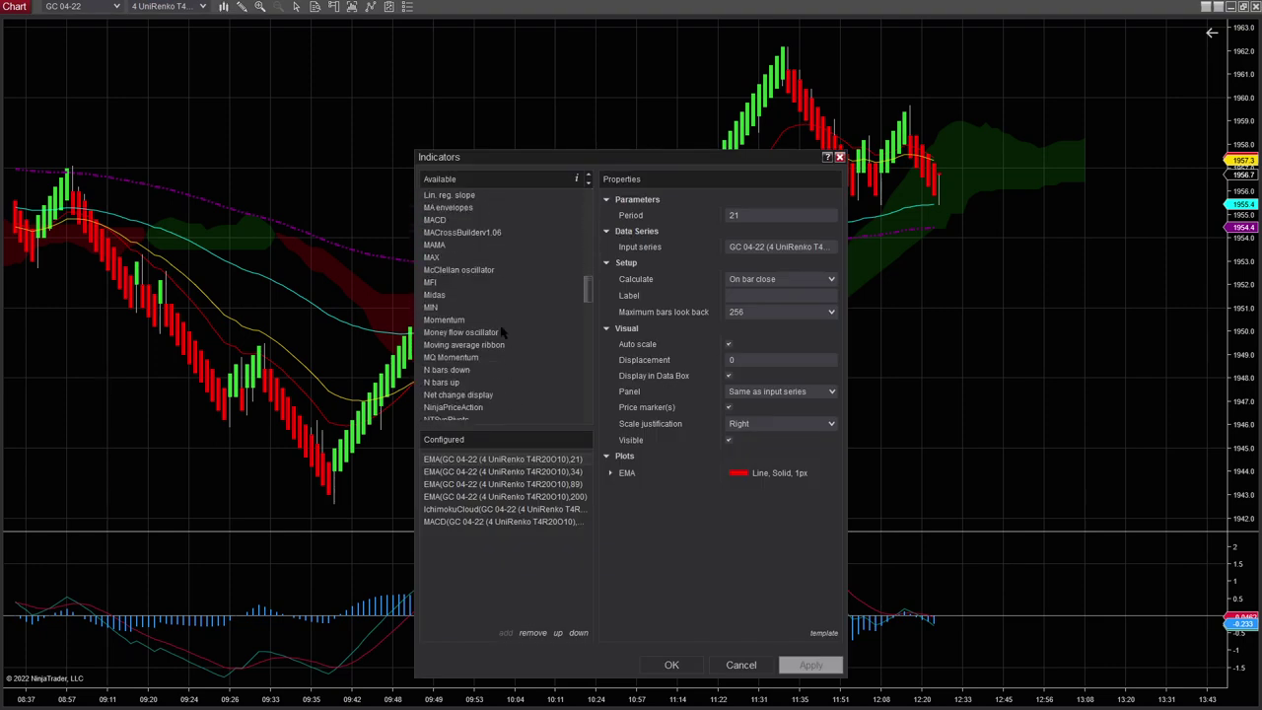
scroll(501, 333, "down", 8)
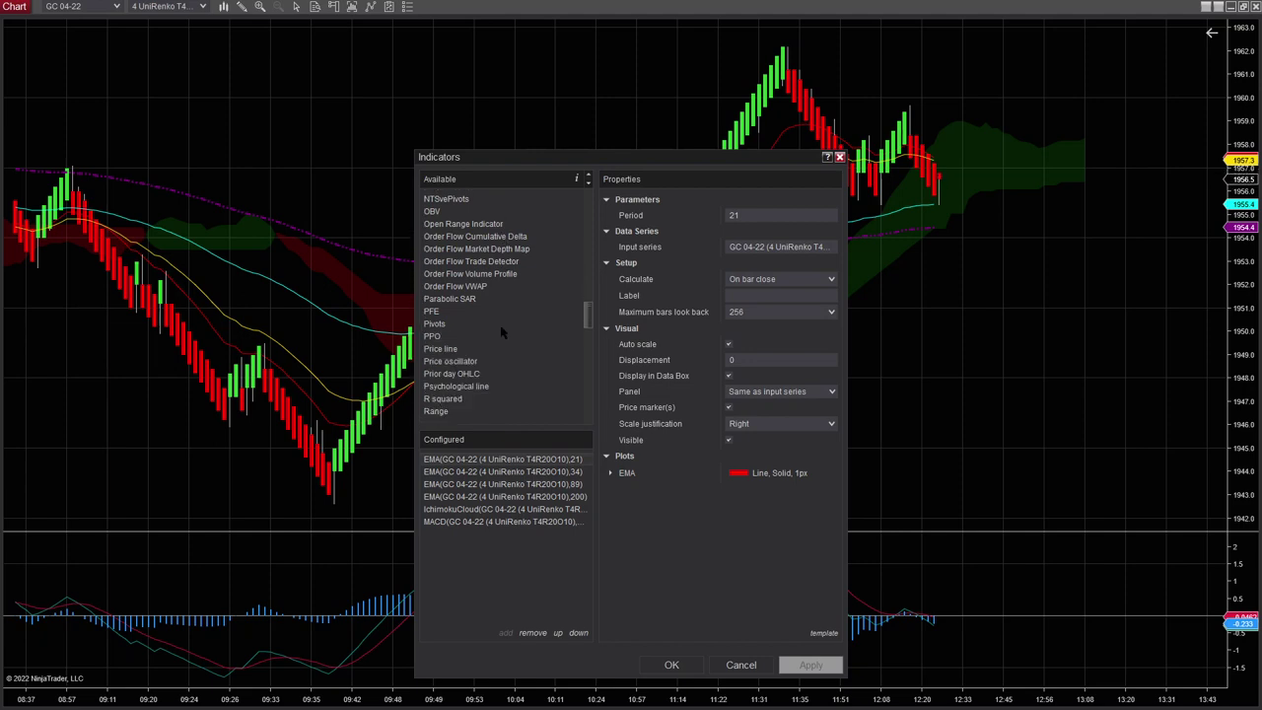
scroll(501, 333, "down", 10)
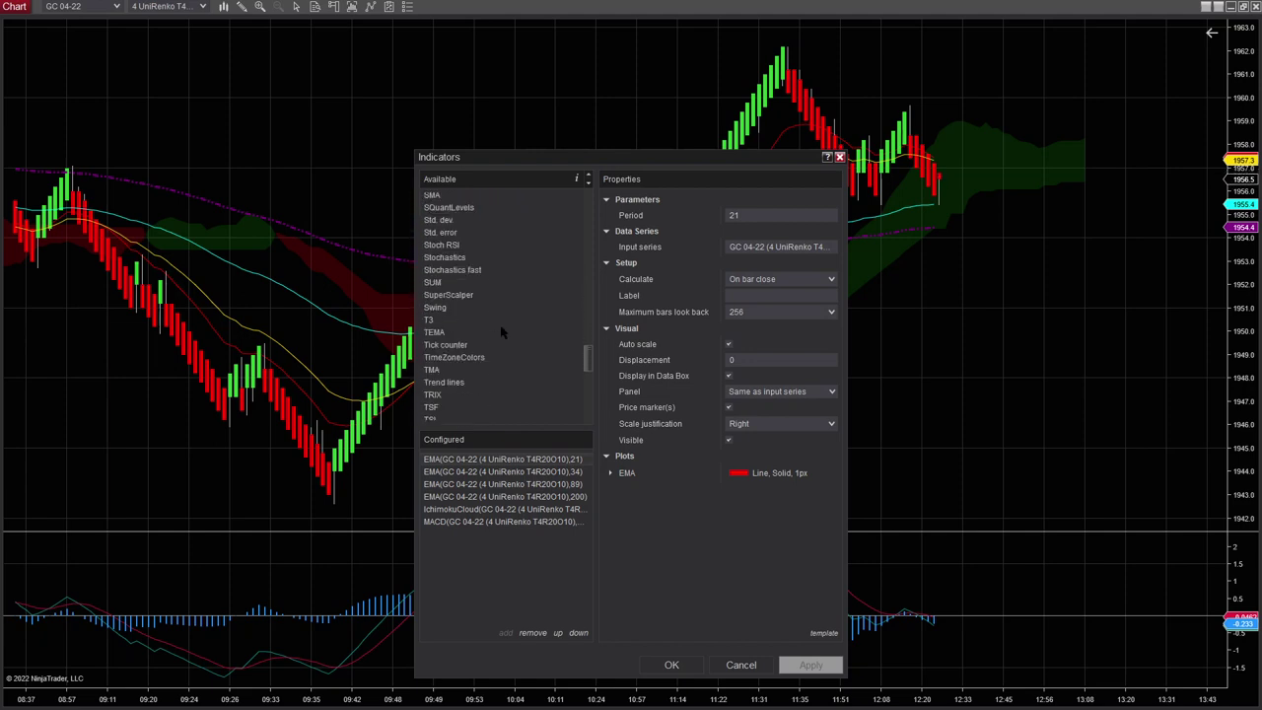
scroll(501, 333, "down", 2)
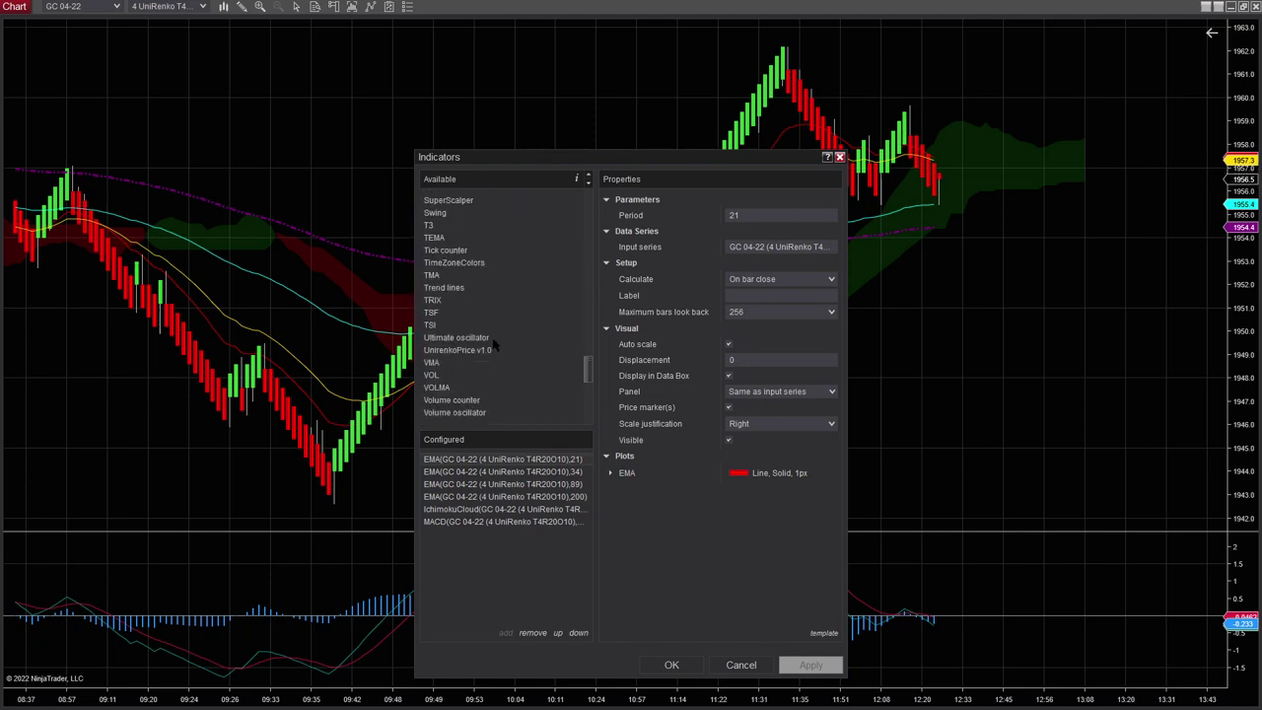
double_click(486, 351)
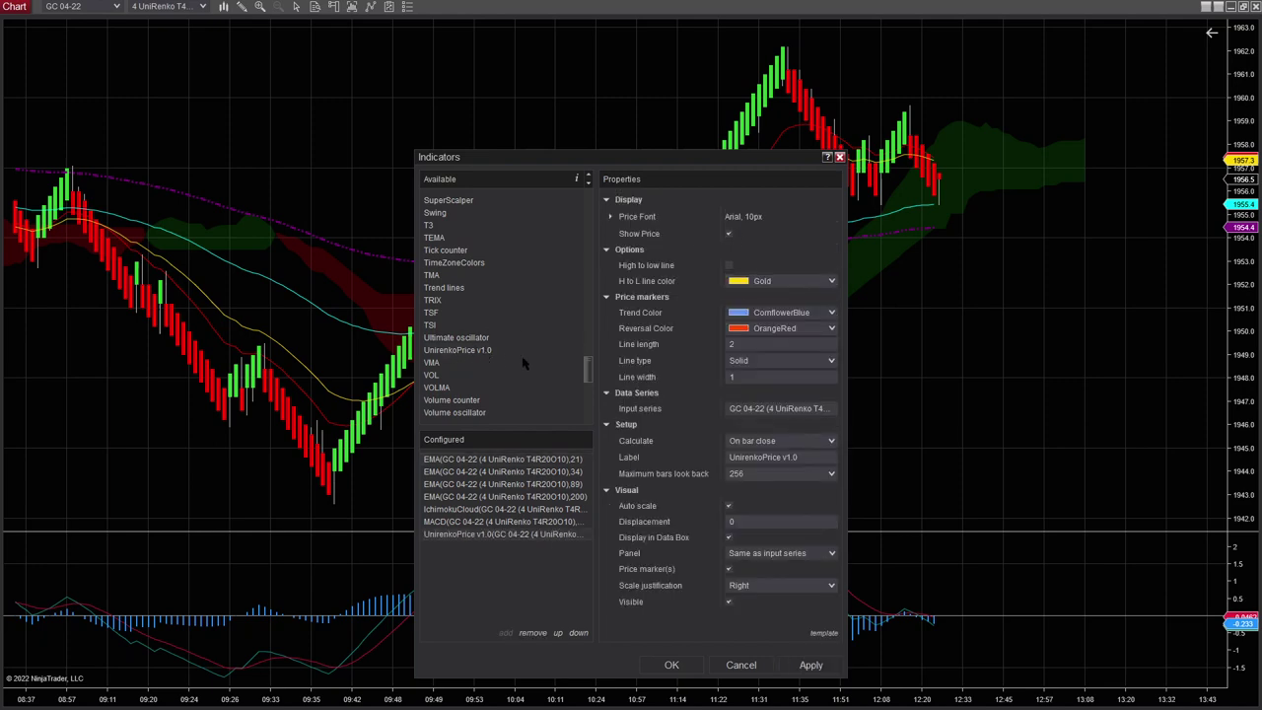
Apply the UnirenkoPrice v1.0 indicator to the chart and close the indicator settings.
left_click(806, 665)
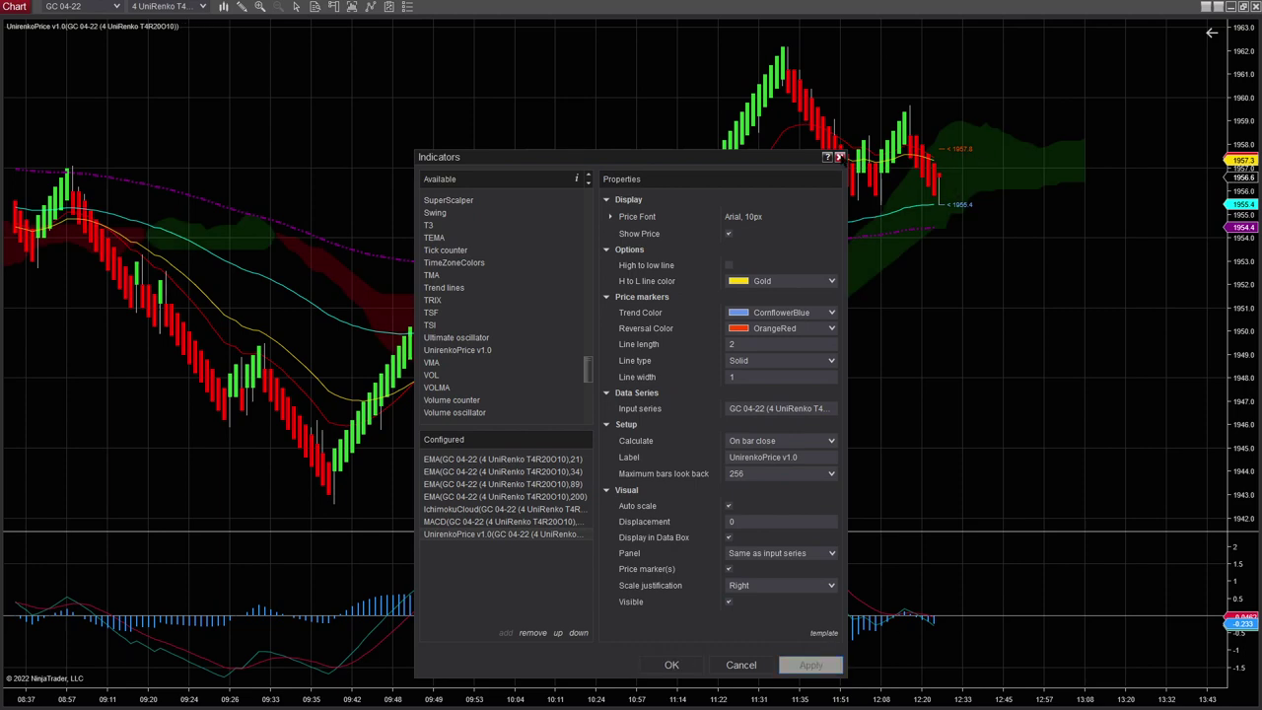
left_click(672, 666)
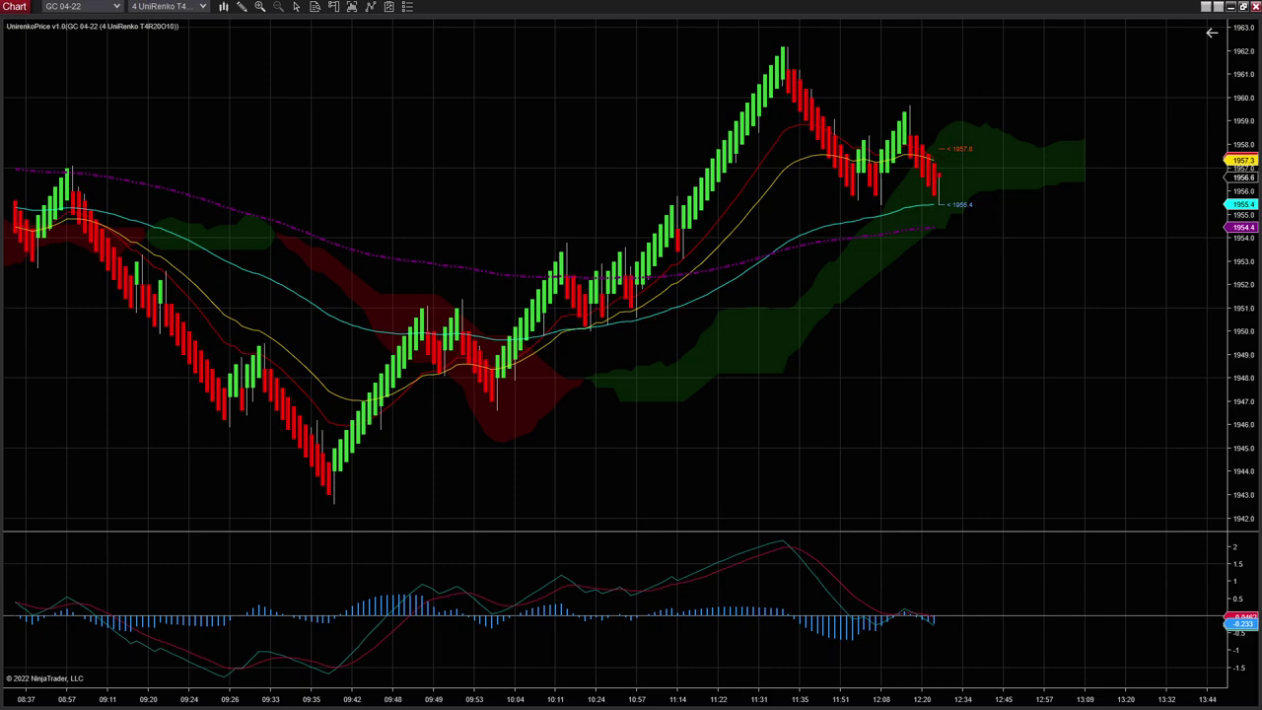
Draw a descending ray from the swing high near 1962 through the lower swing high near 1959.7.
scroll(631, 296, "right", 5)
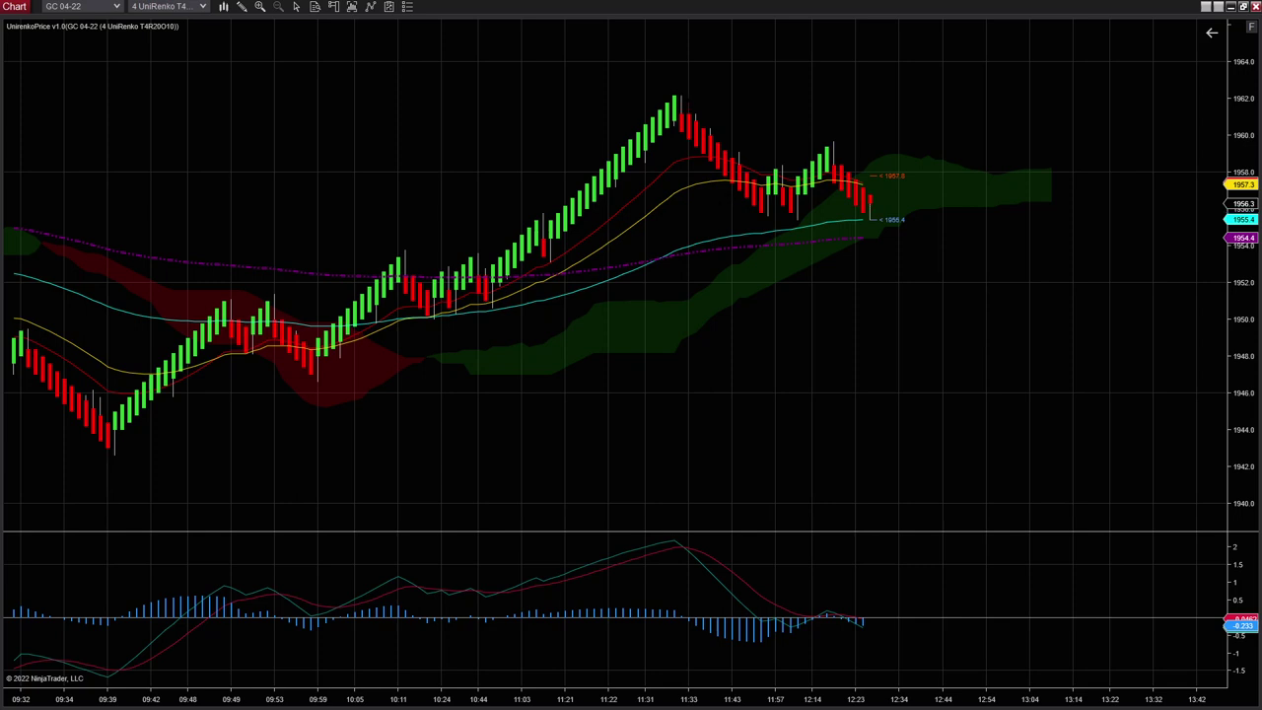
left_click(681, 96)
left_click(834, 140)
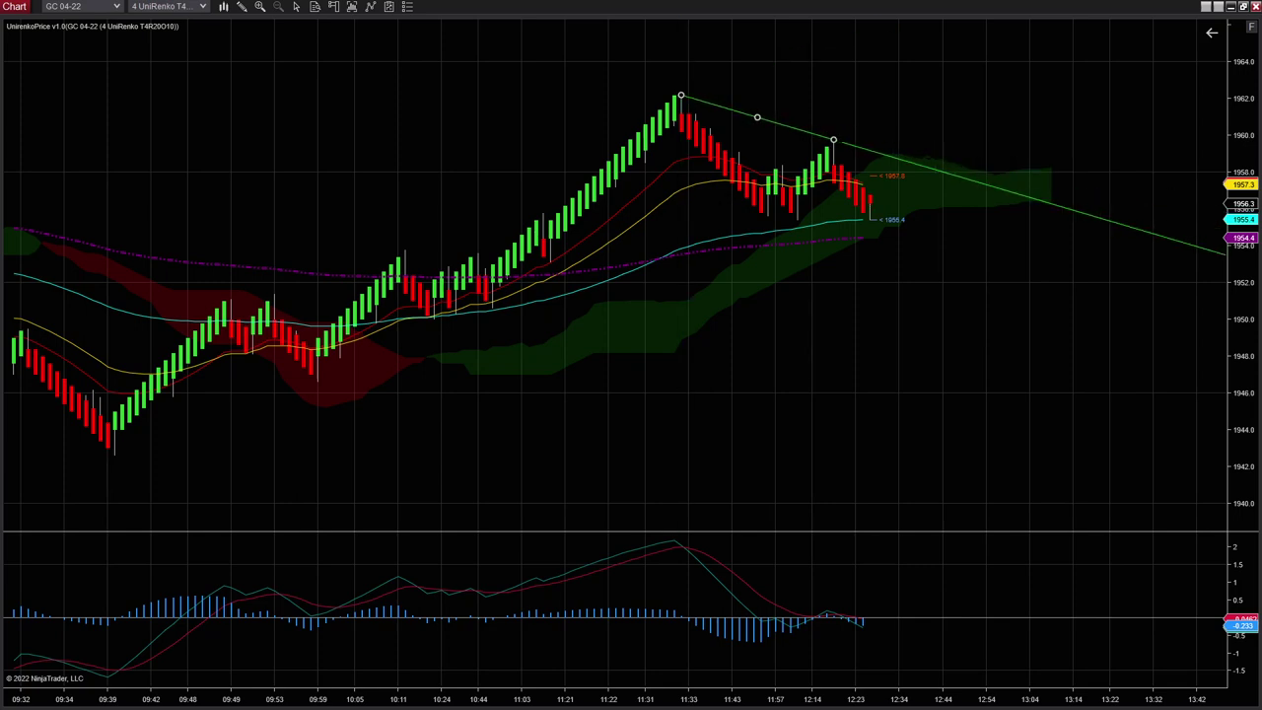
key("Escape")
Place horizontal lines at the lower swing high near 1959.7 and at the swing low near 1955.4.
scroll(619, 276, "down", 2)
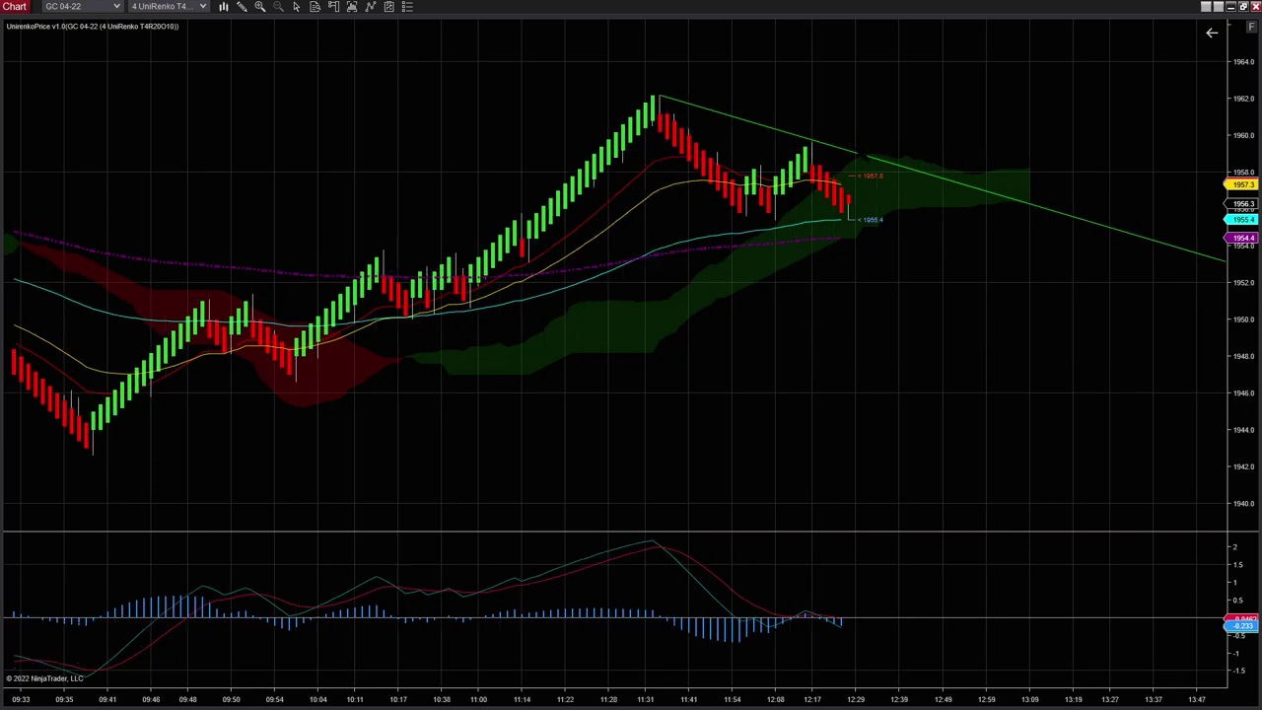
left_click(868, 138)
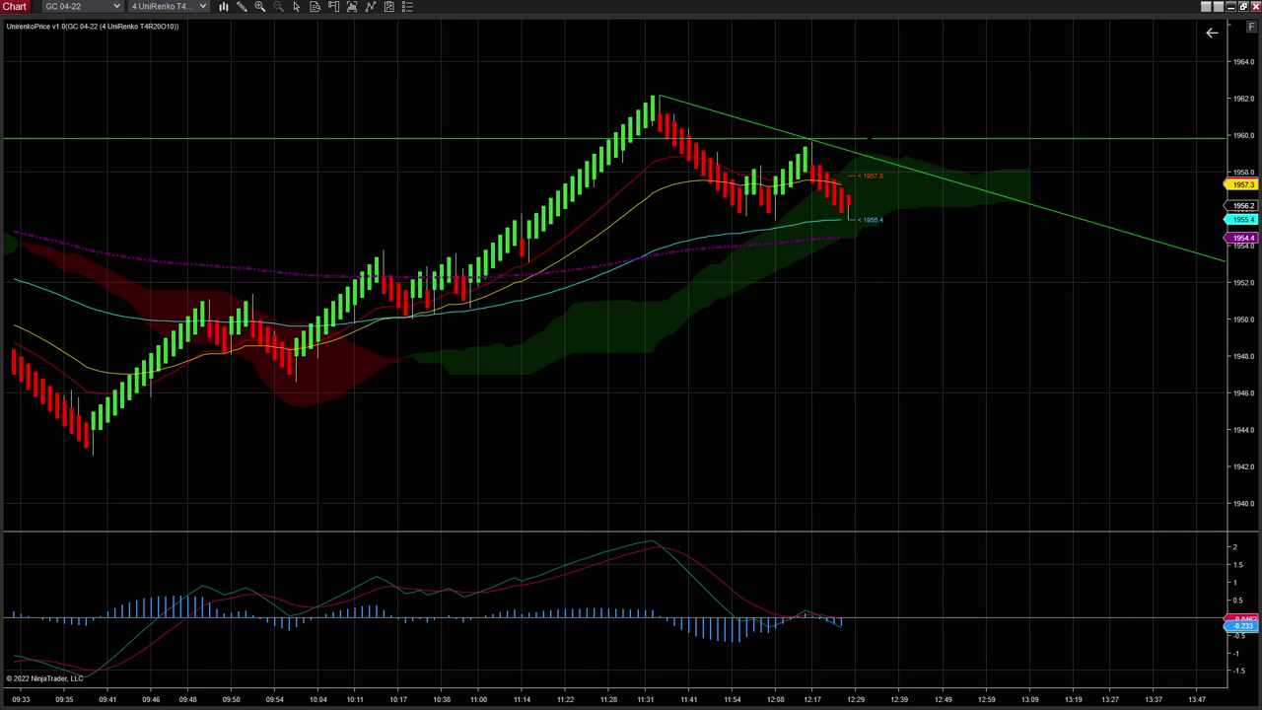
left_click_drag(615, 138, 615, 143)
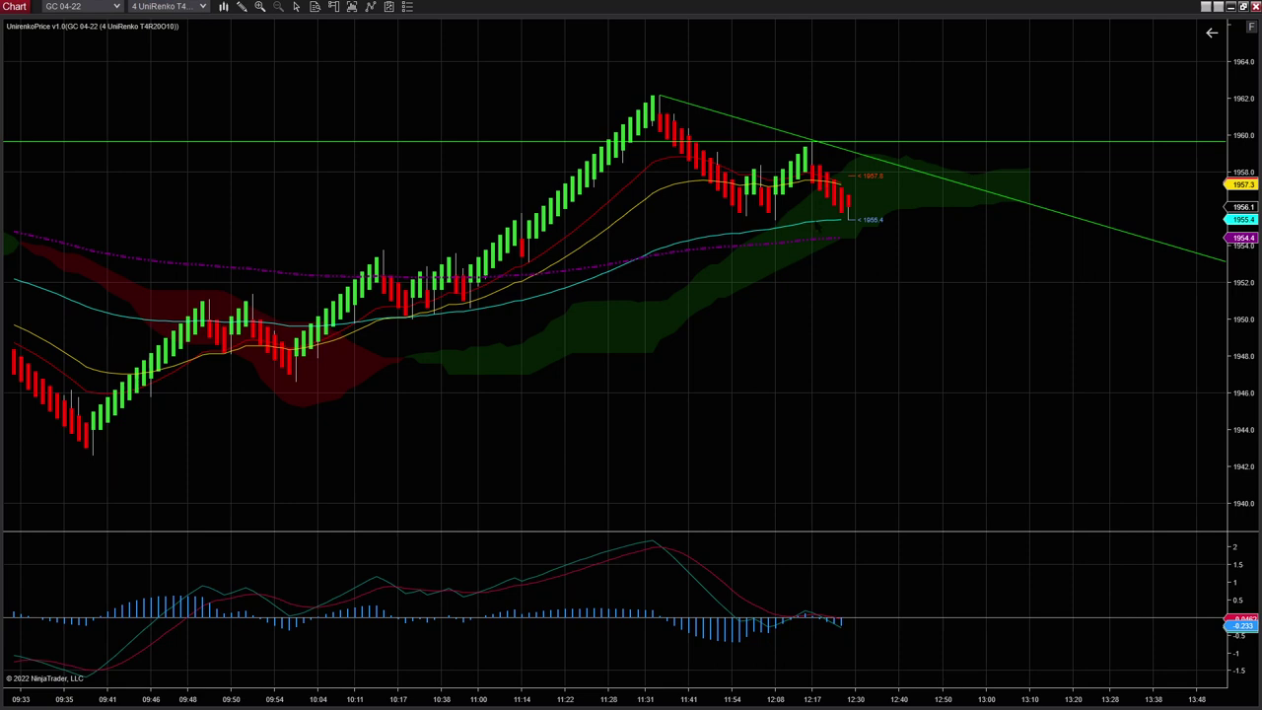
left_click(775, 219)
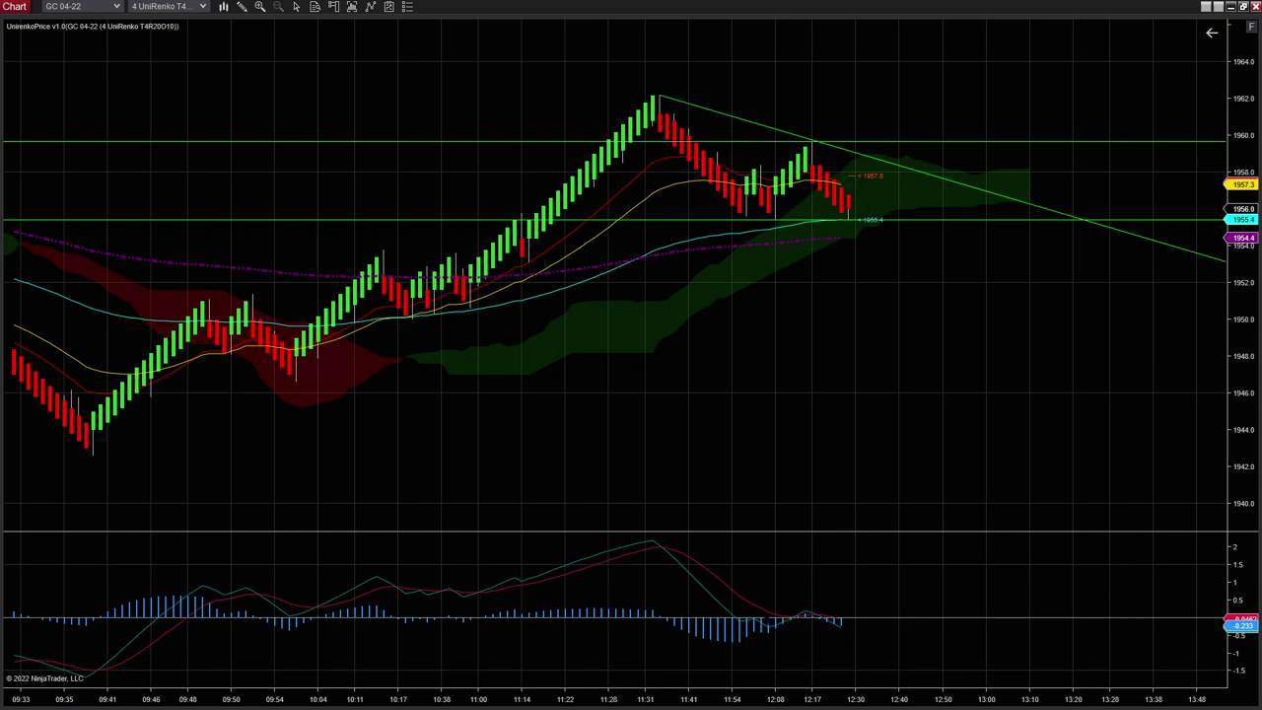
Check the price panel's right-scale properties and close them without making changes.
scroll(631, 276, "up", 5)
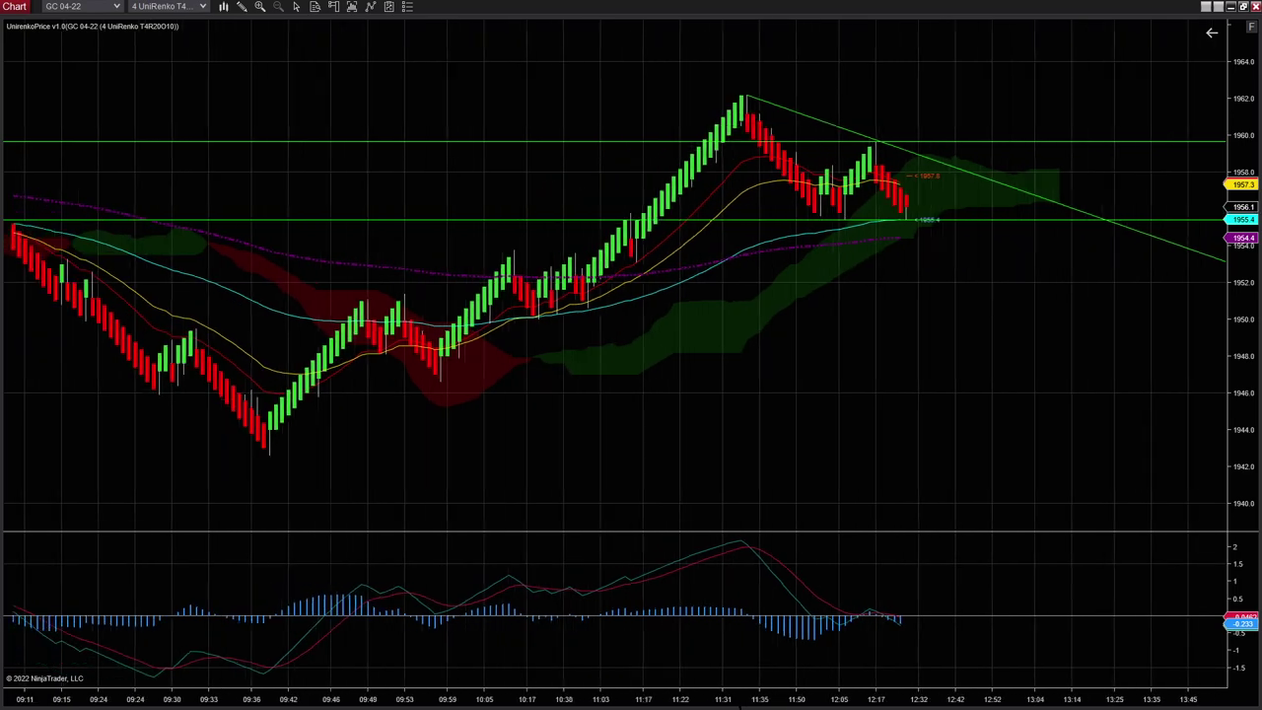
scroll(631, 277, "up", 3)
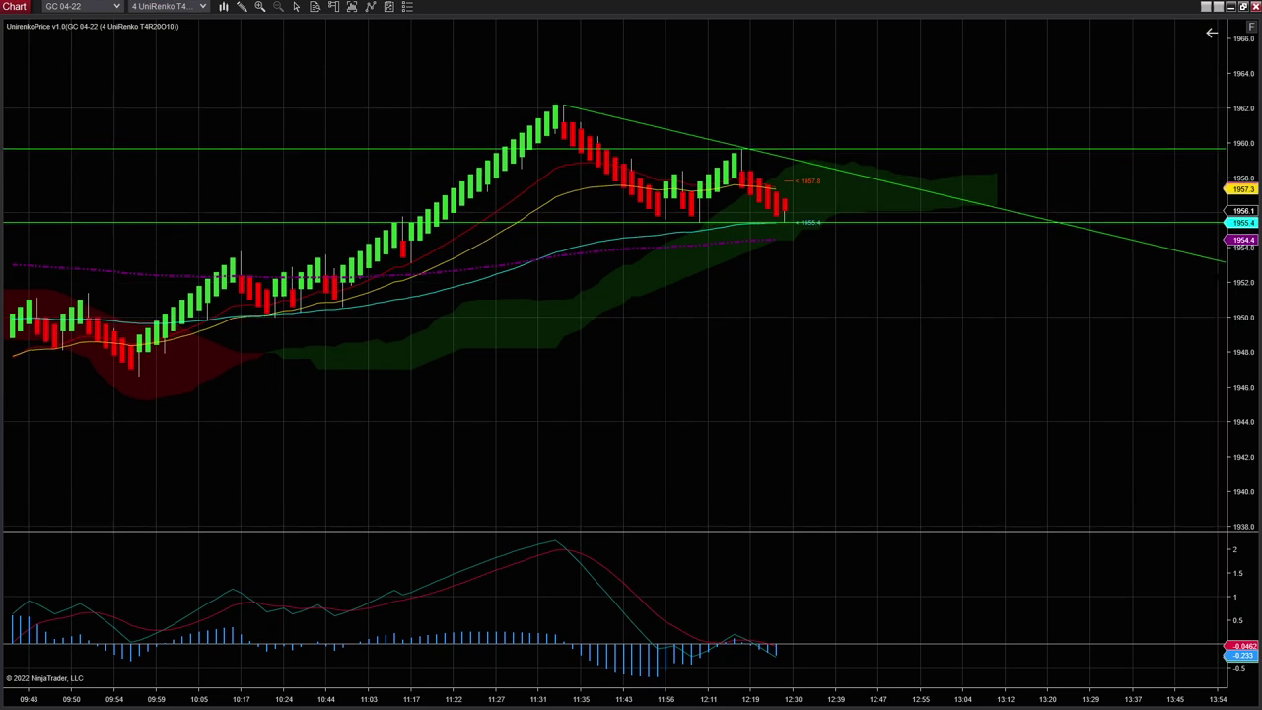
right_click(1157, 283)
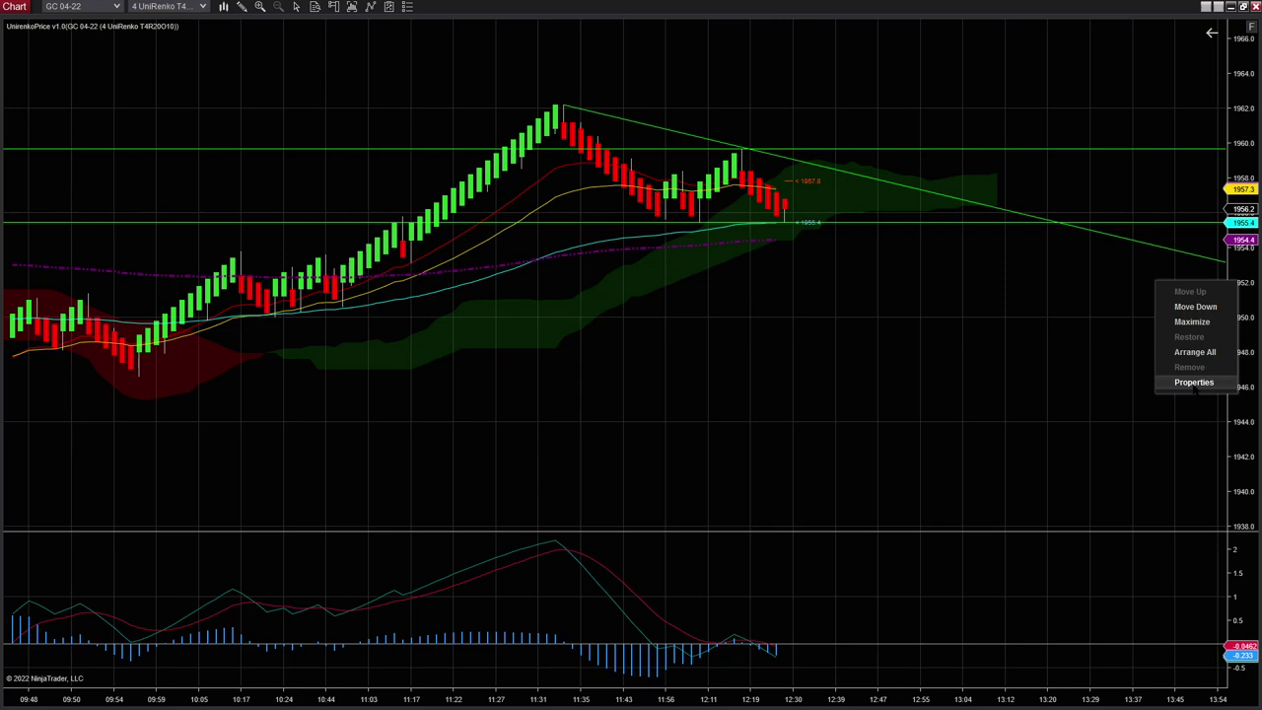
left_click(1194, 383)
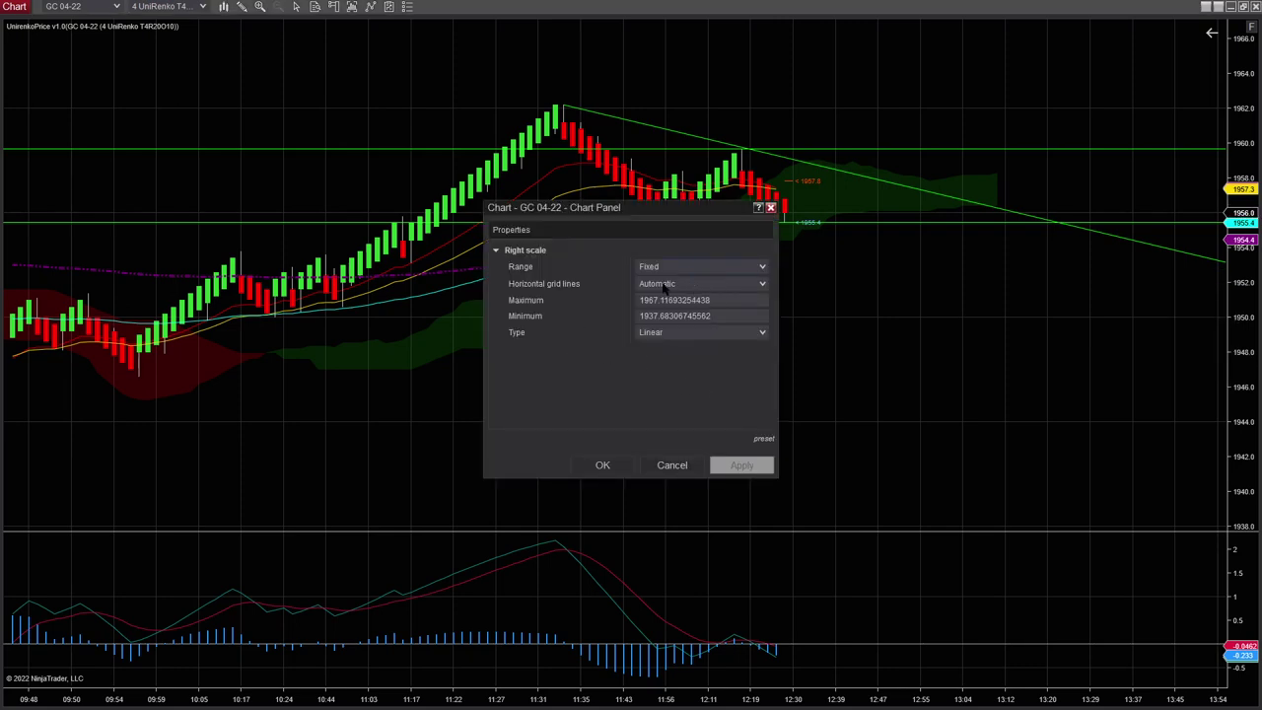
left_click(675, 465)
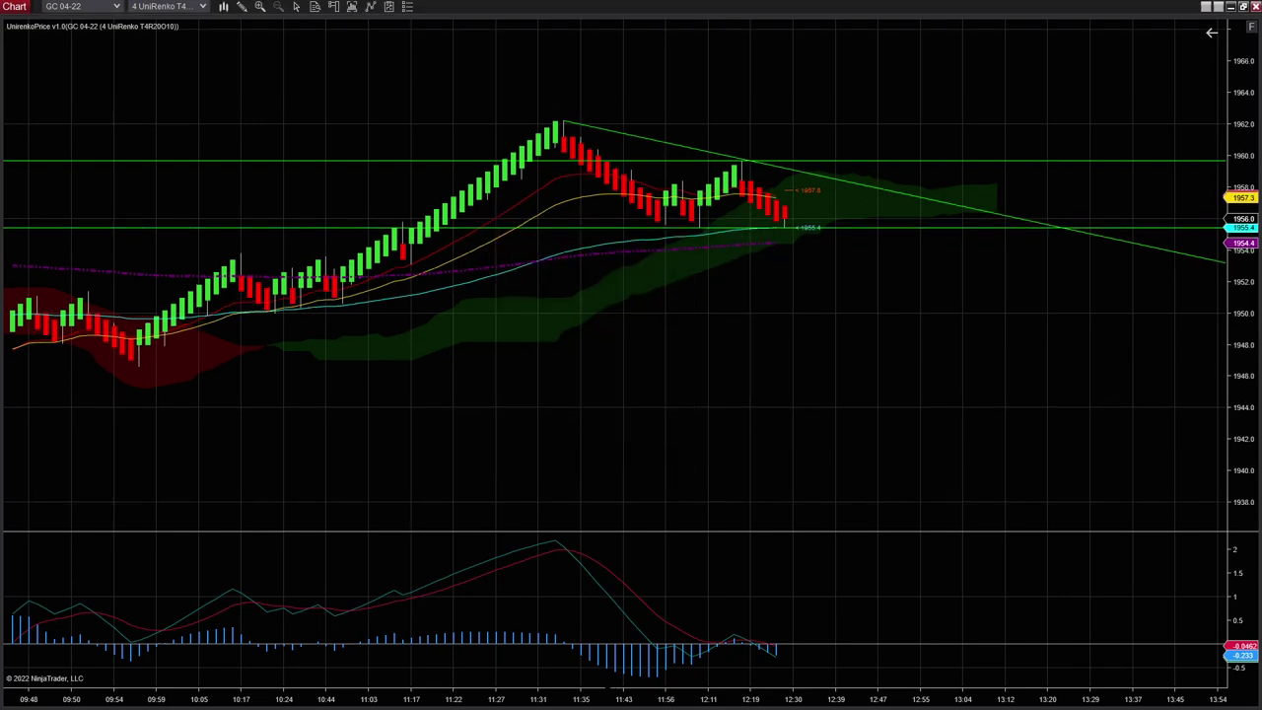
Draw an ascending trend channel through the swing lows near 1942.7 and 1946.7, with its parallel line at the swing high near 1951.
scroll(632, 296, "up", 5)
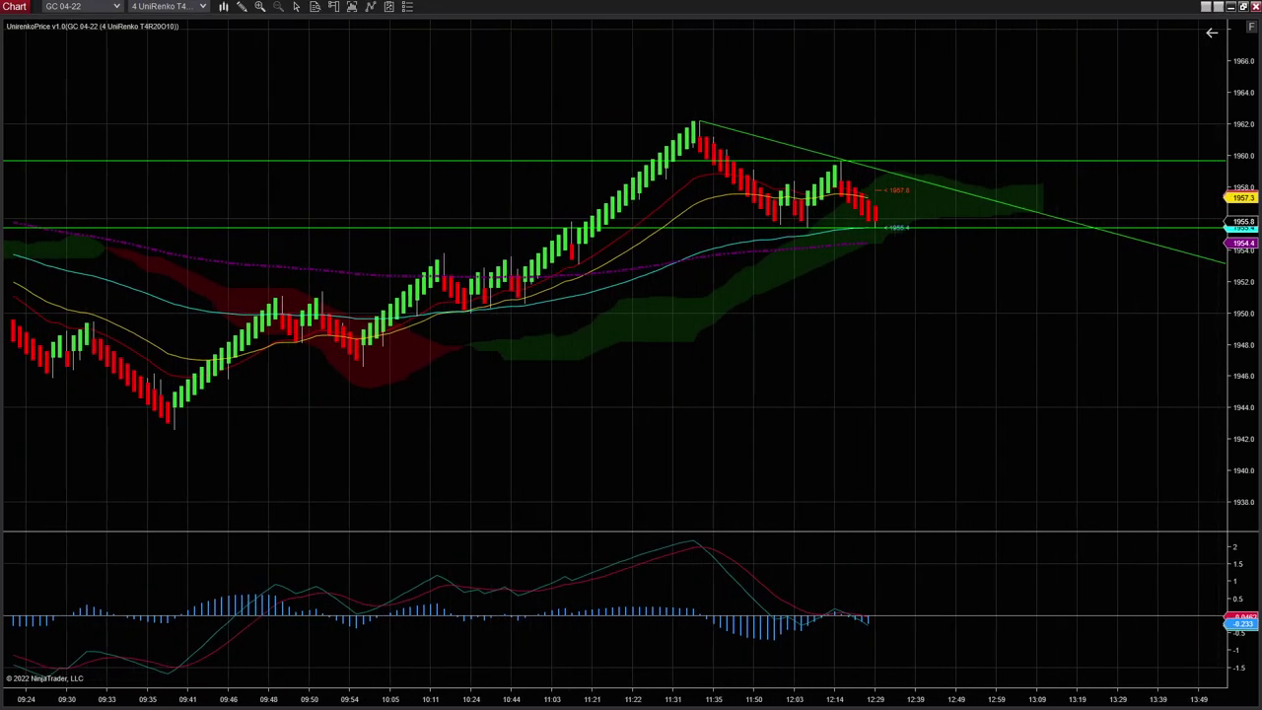
scroll(632, 296, "up", 2)
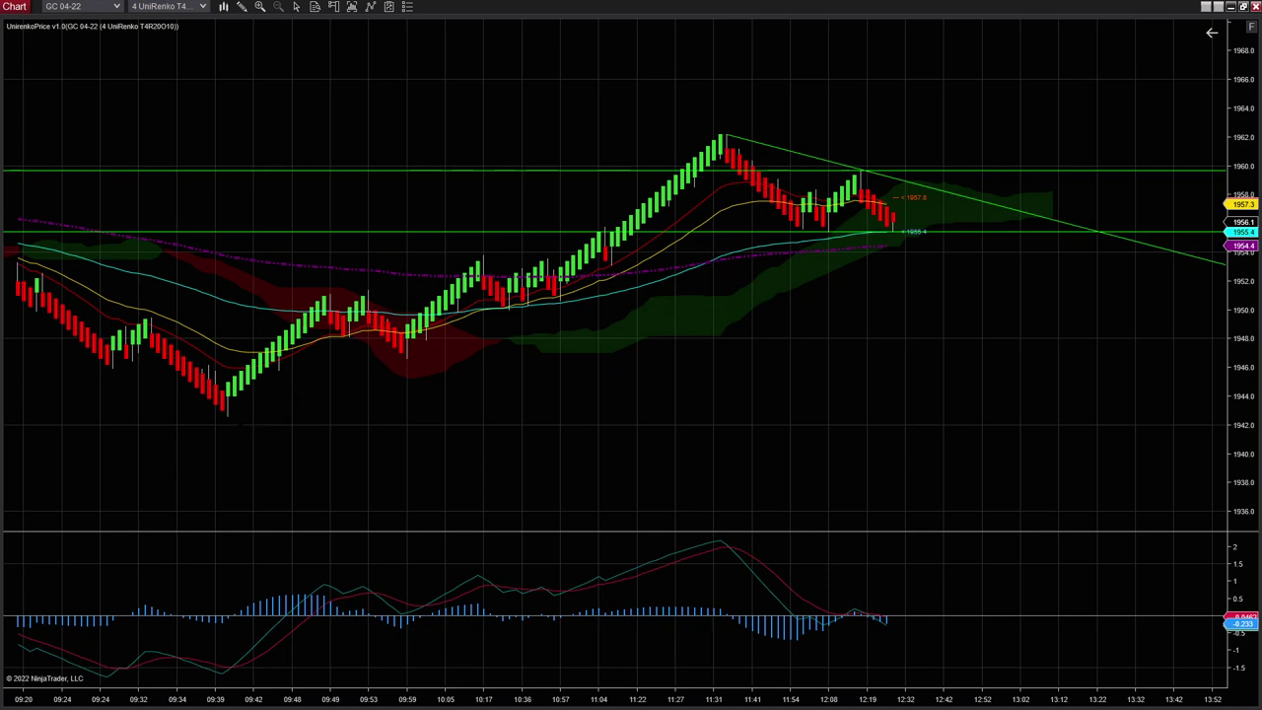
scroll(616, 277, "right", 1)
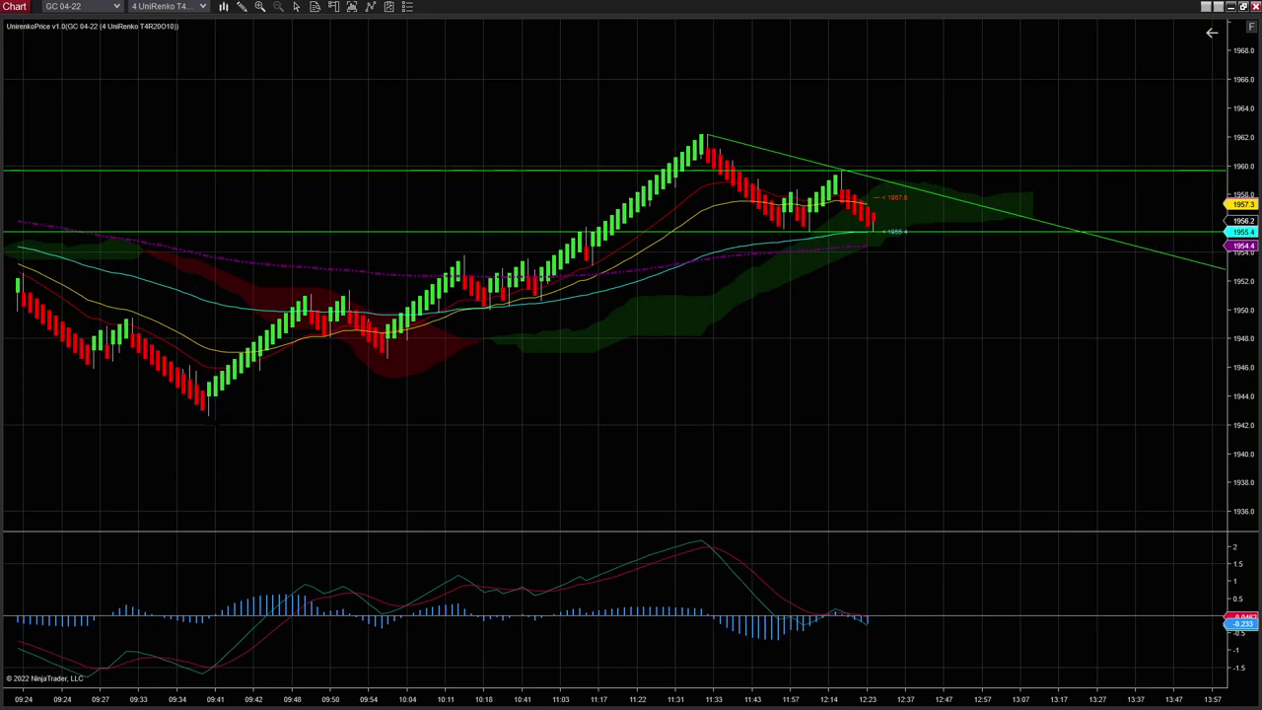
mouse_move(209, 414)
left_mouse_down()
mouse_move(473, 336)
mouse_move(387, 357)
left_mouse_up()
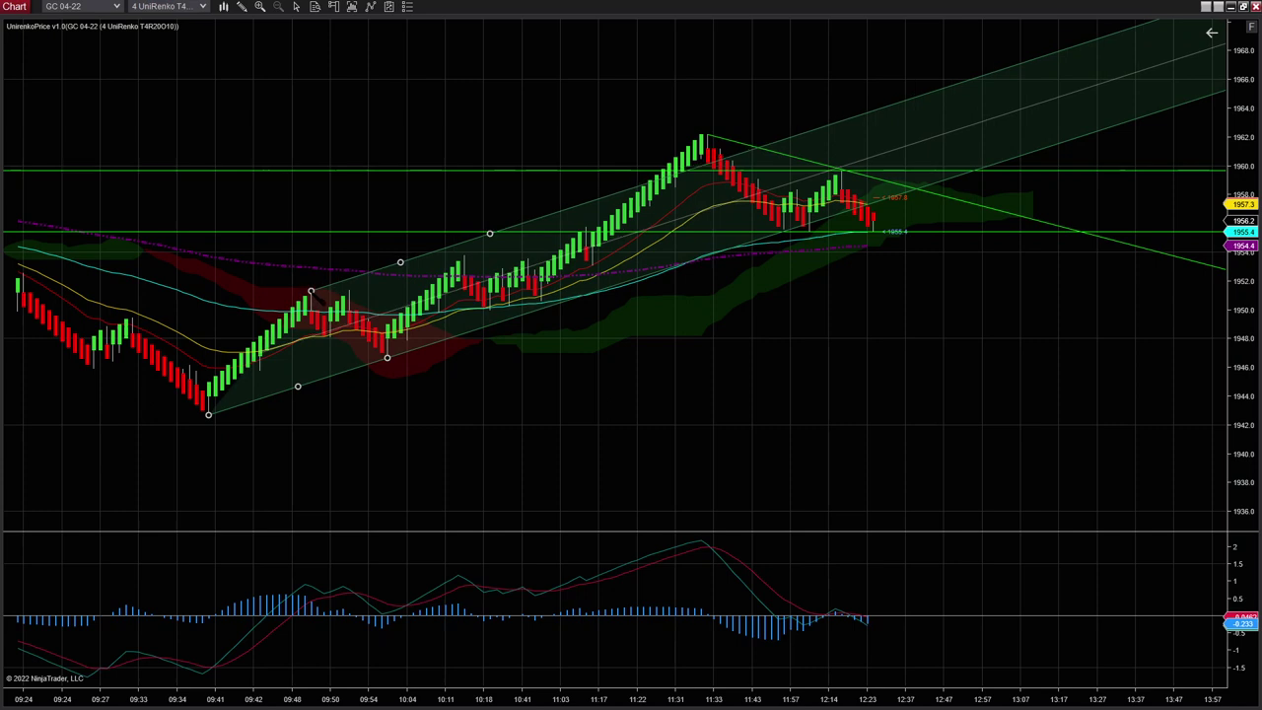
left_click(311, 292)
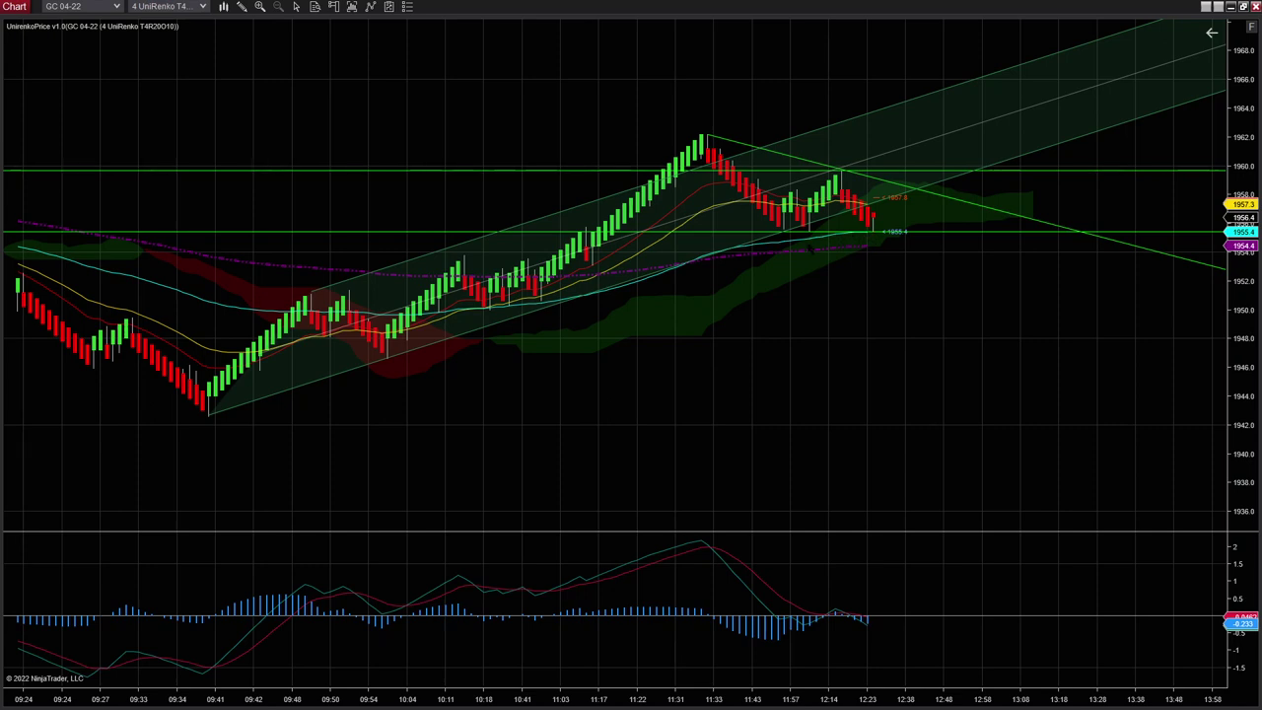
left_click(676, 260)
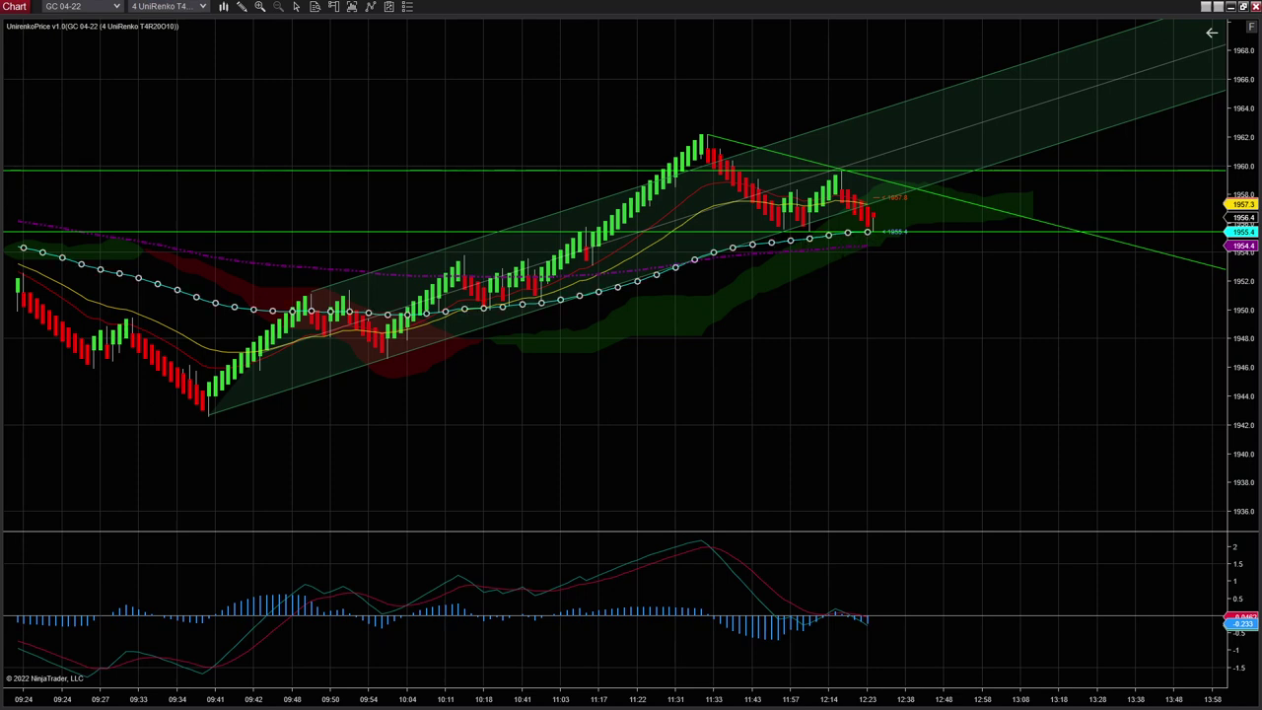
key("Escape")
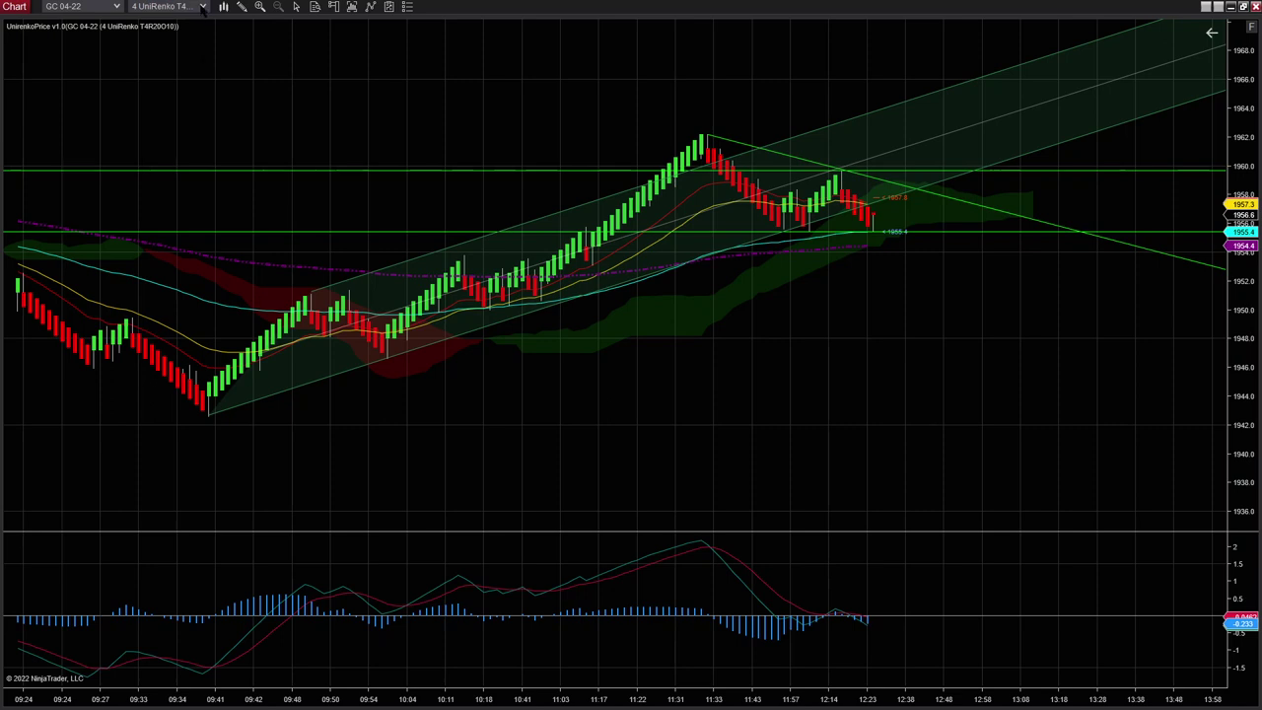
Switch the chart interval to UniRenko 8-20-40, followed by UniRenko 2-5-10.
left_click(203, 8)
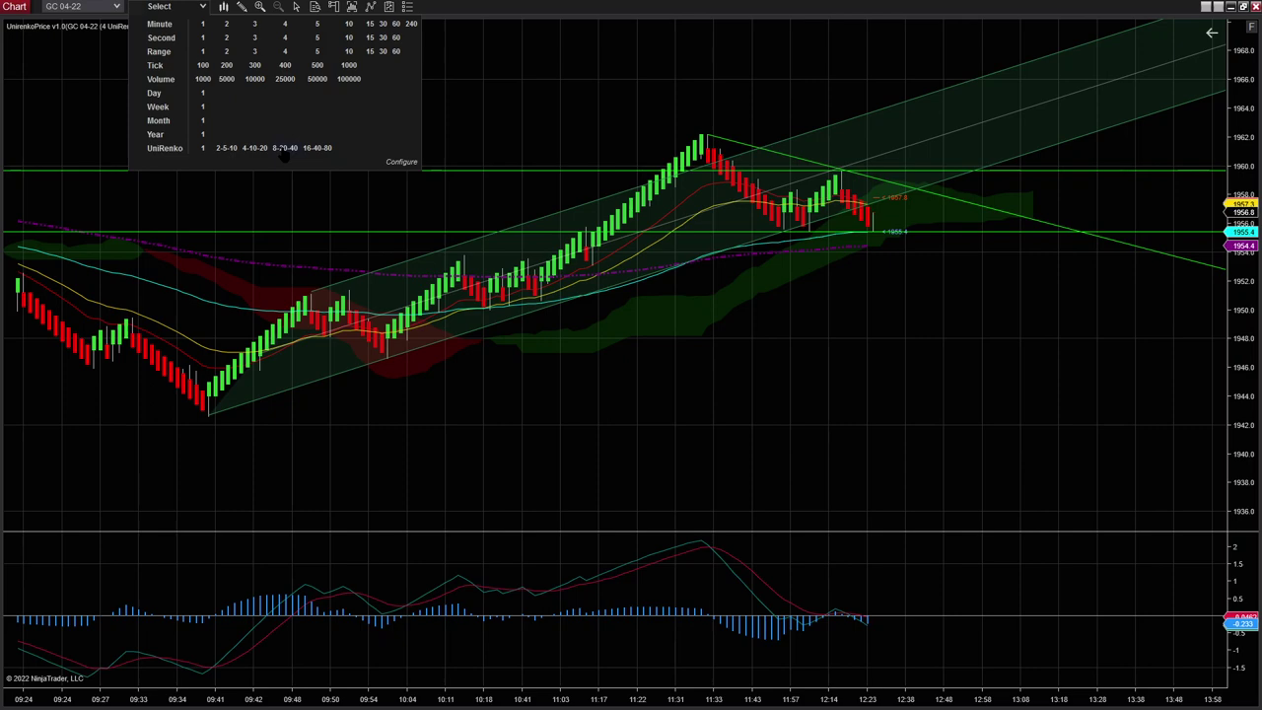
left_click(284, 148)
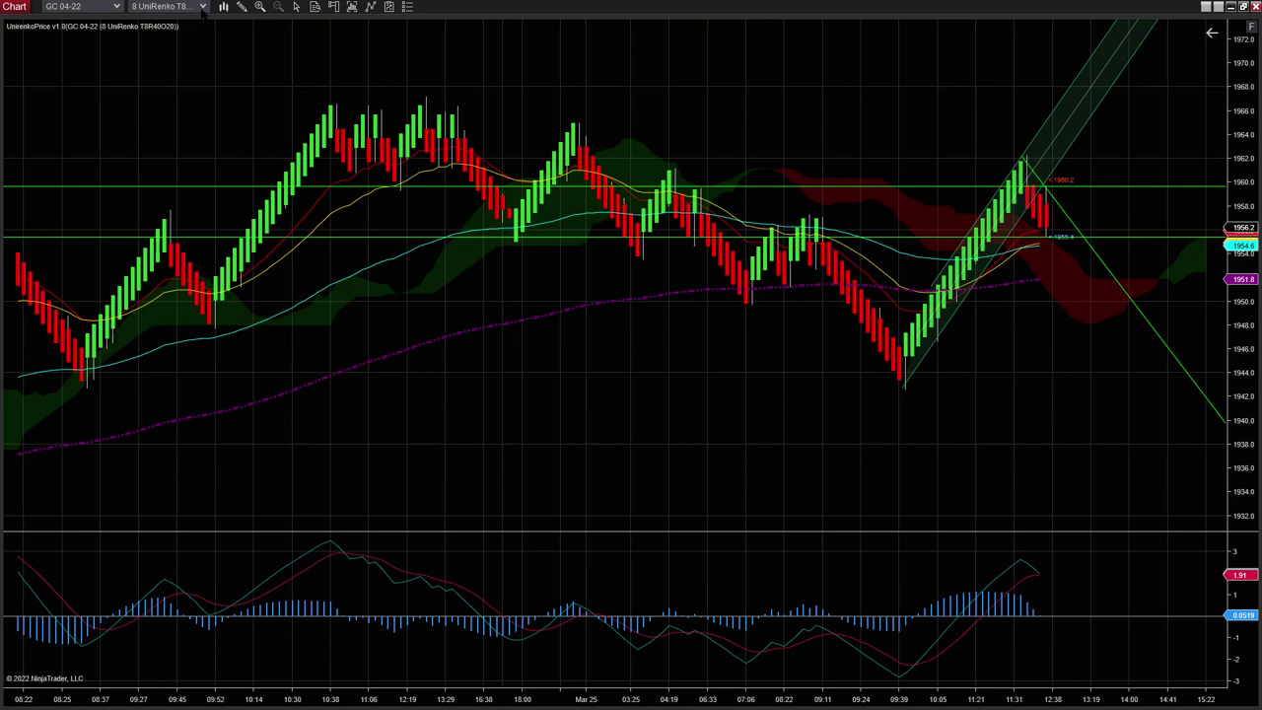
left_click(203, 6)
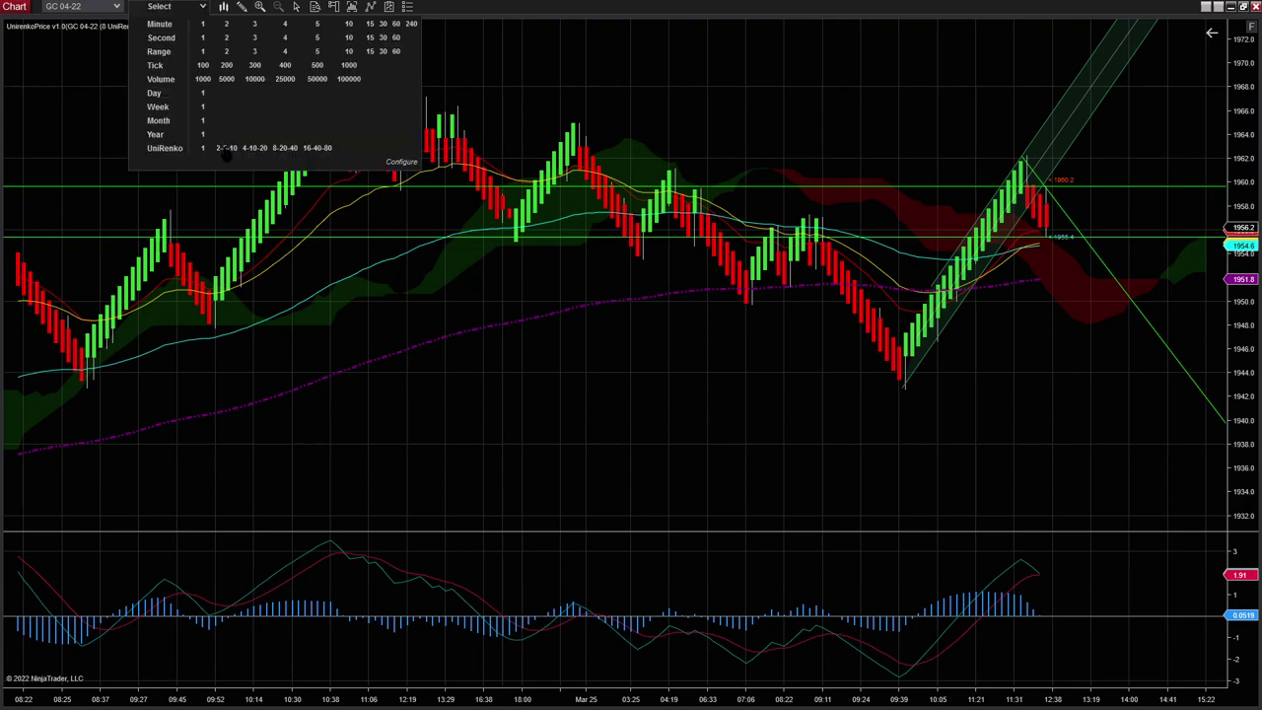
left_click(226, 148)
Examine recent price action on the 2-5-10 chart against the trend channel, descending ray and horizontal lines.
scroll(631, 296, "down", 10)
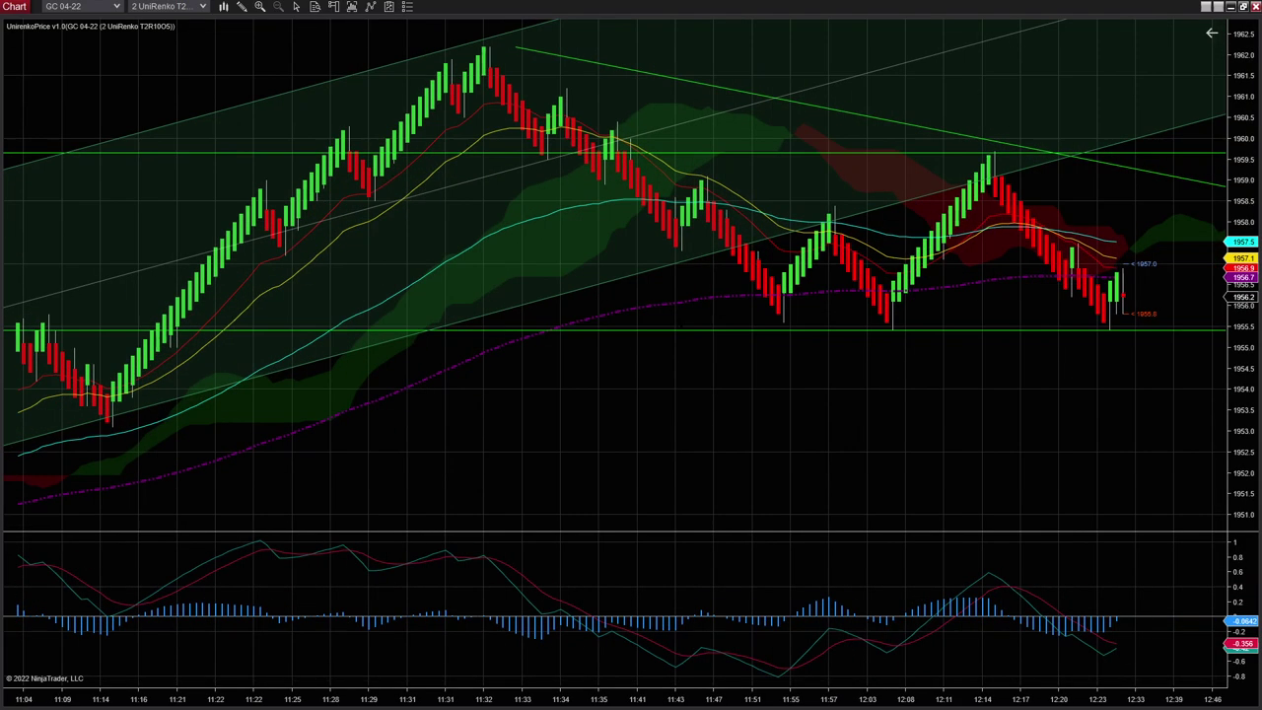
scroll(631, 296, "down", 3)
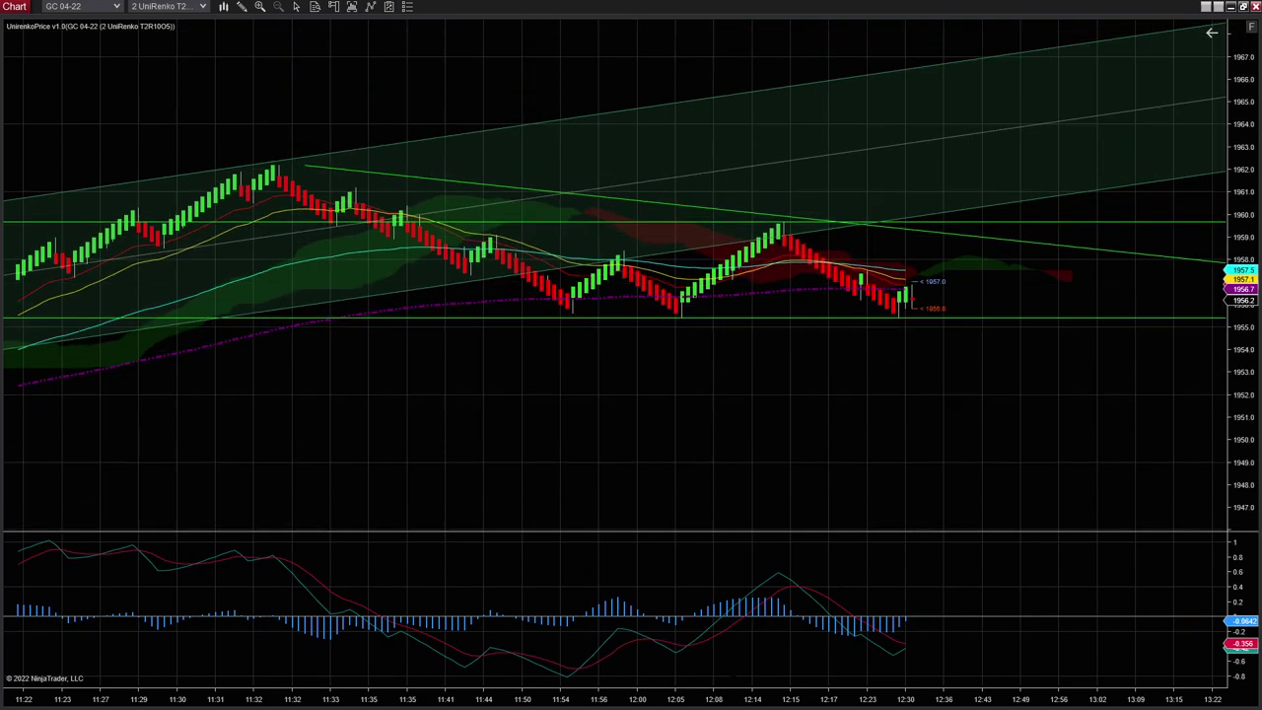
scroll(631, 355, "down", 3)
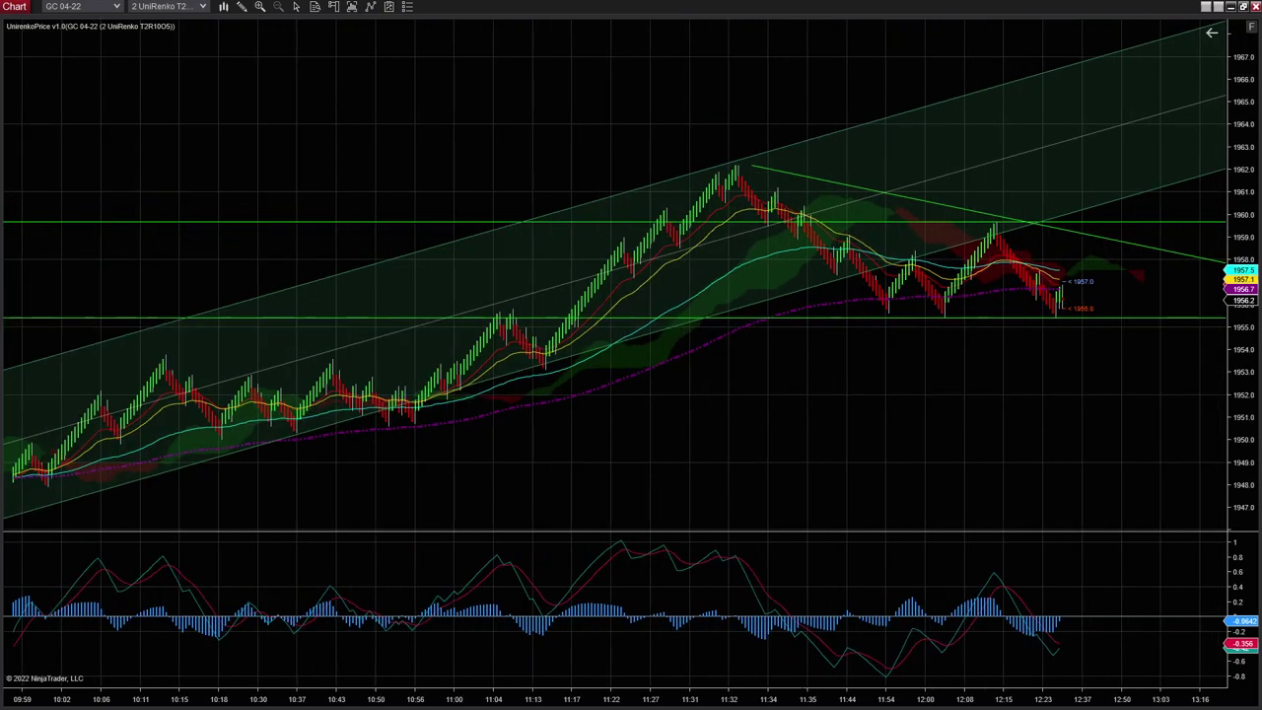
scroll(632, 355, "down", 2)
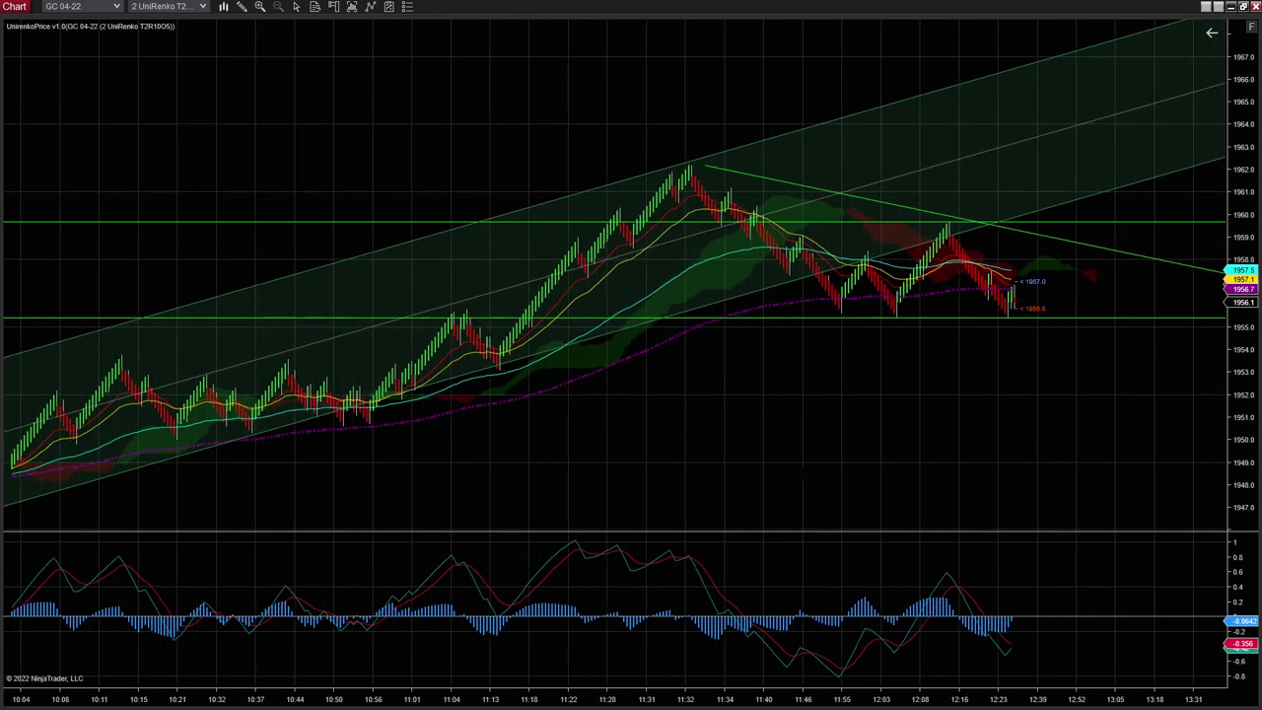
scroll(631, 355, "down", 2)
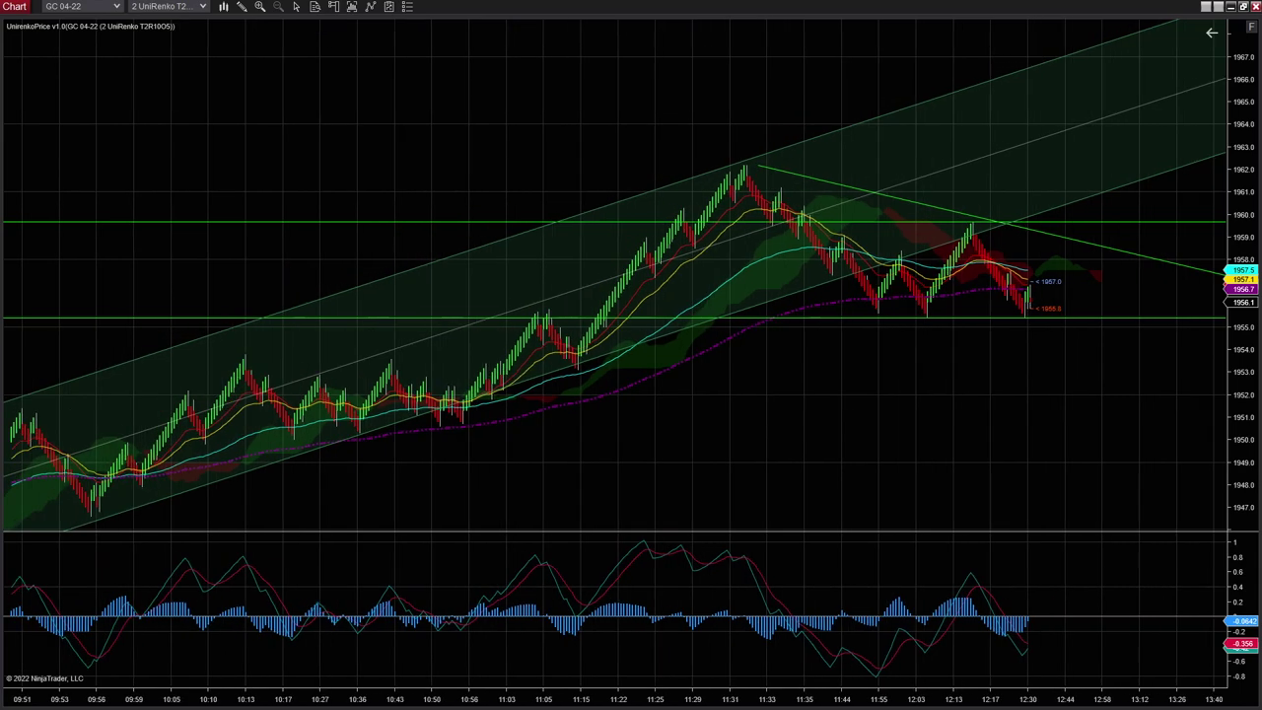
scroll(632, 355, "down", 1)
scroll(631, 355, "down", 3)
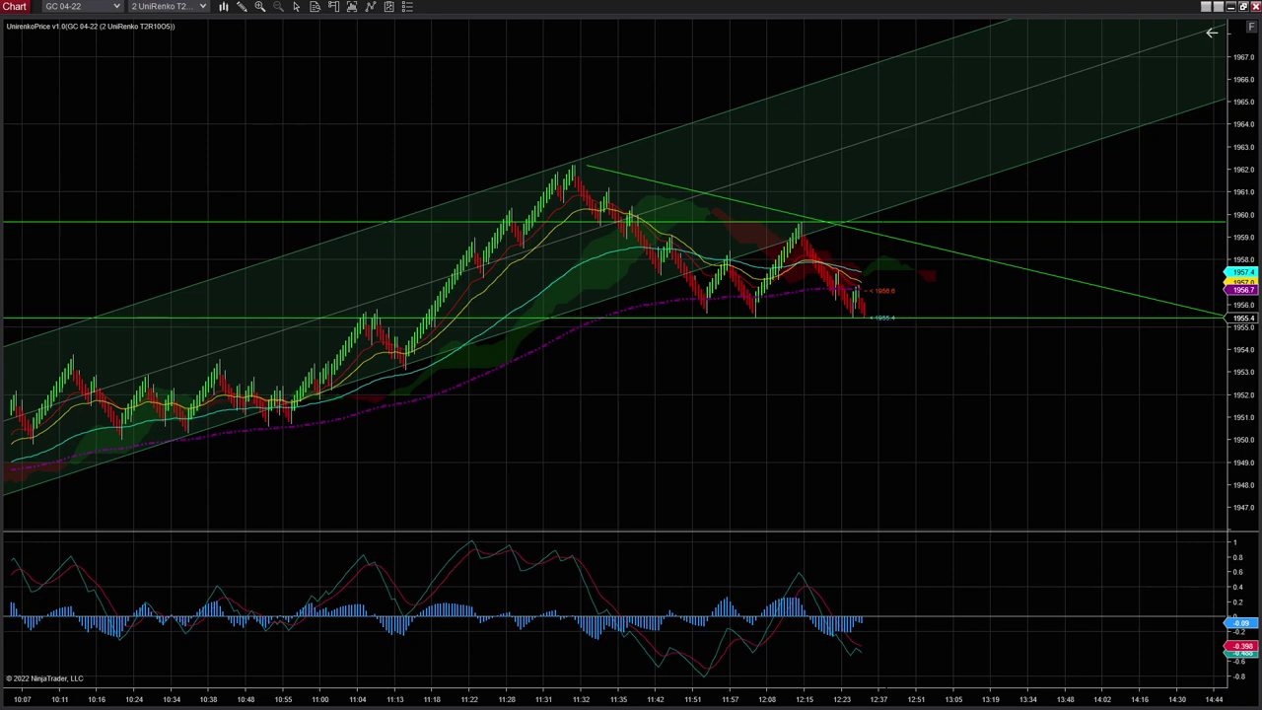
scroll(631, 296, "up", 3)
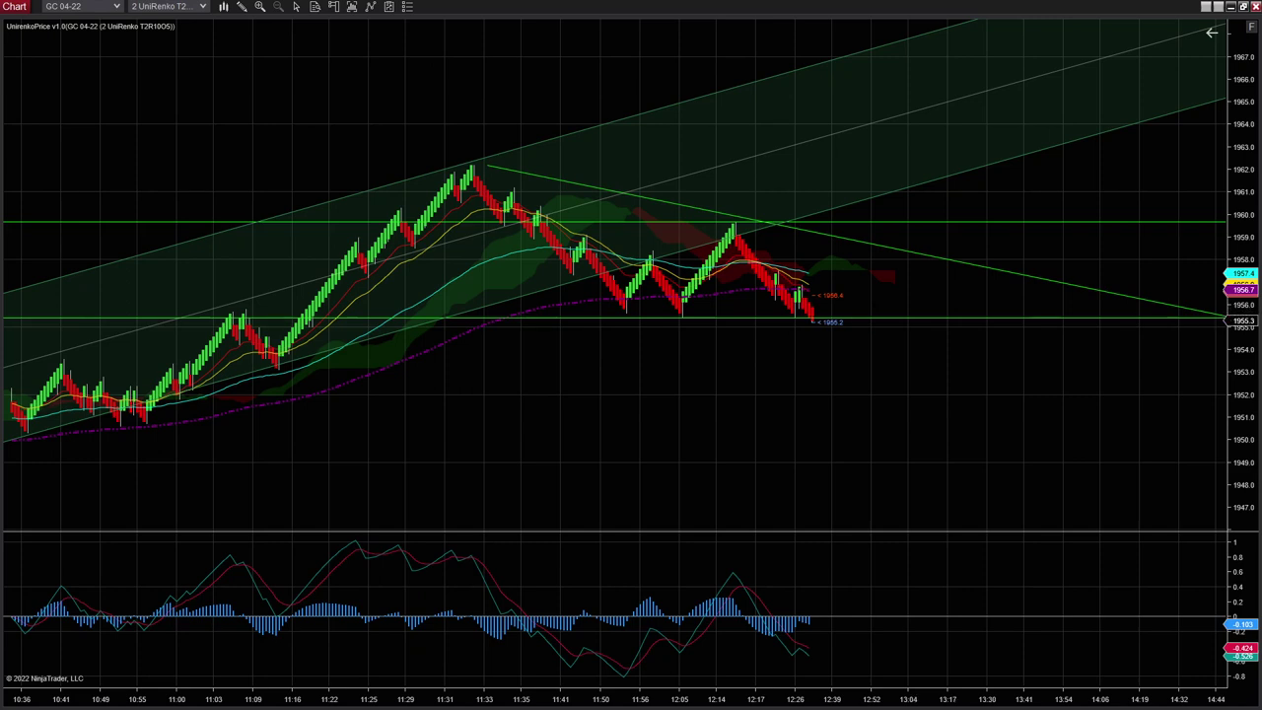
Switch the chart's instrument to CL 05-22.
right_click(752, 63)
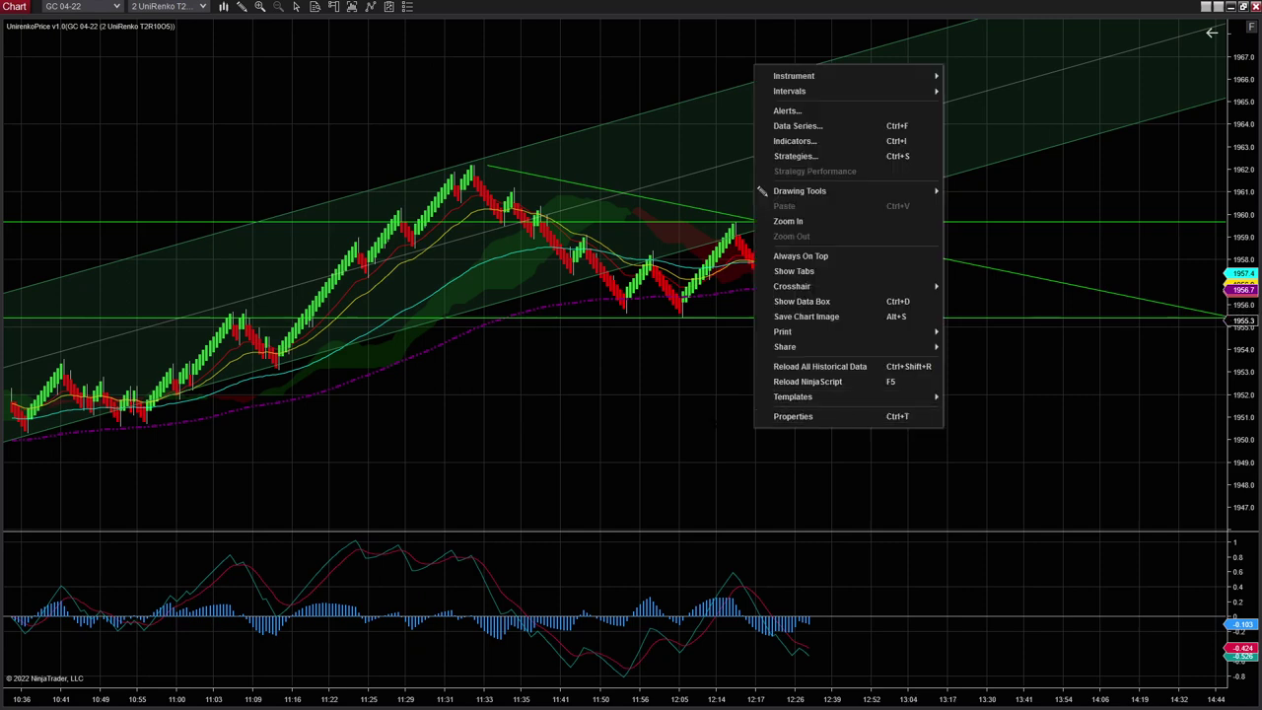
key("Escape")
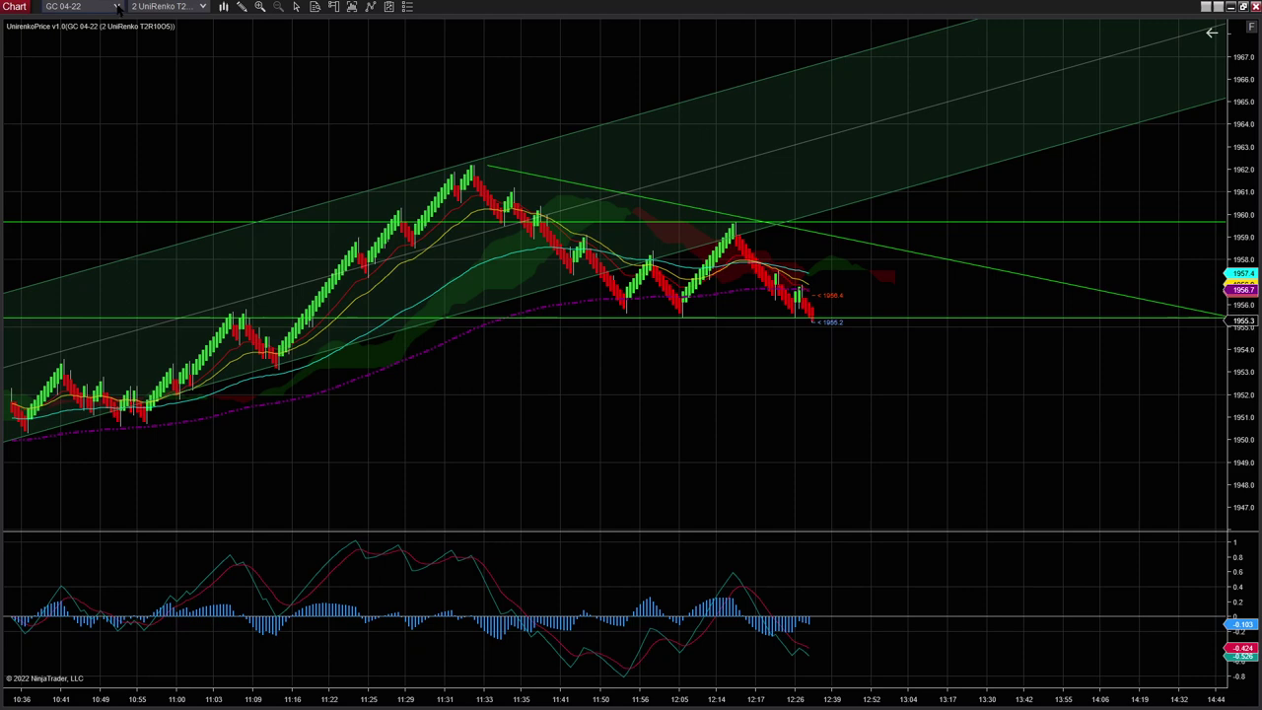
left_click(118, 8)
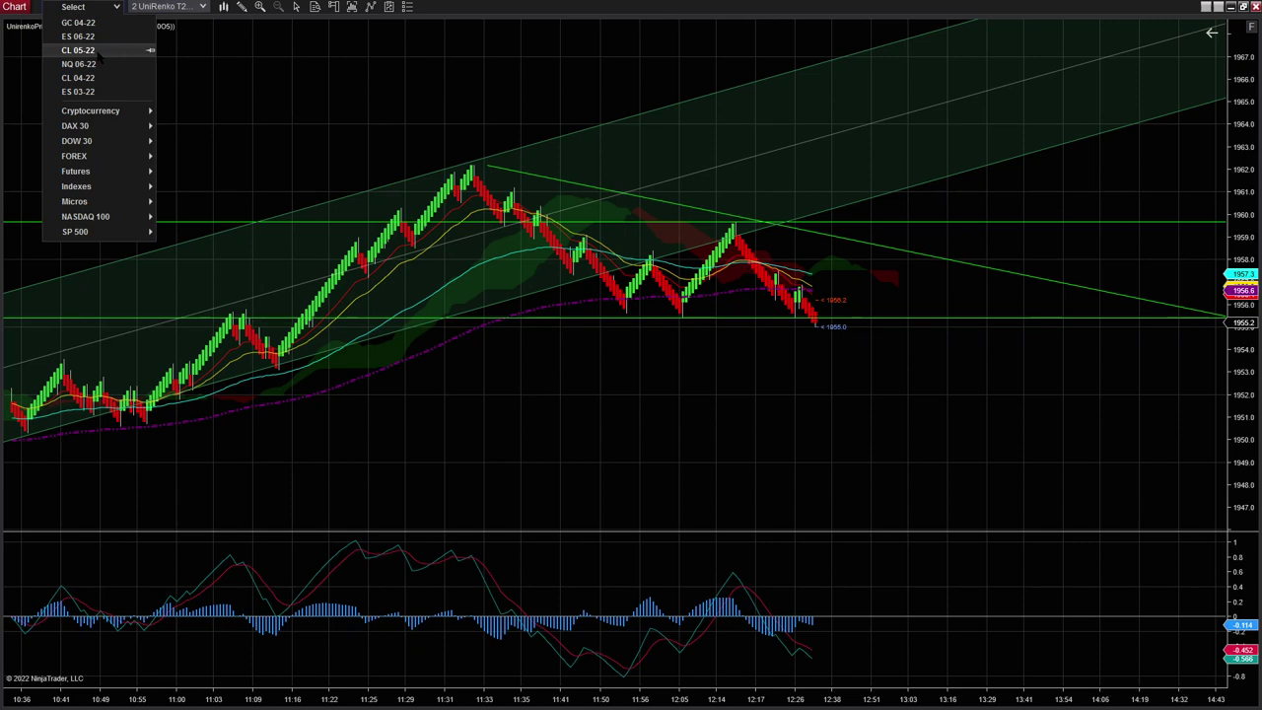
left_click(98, 53)
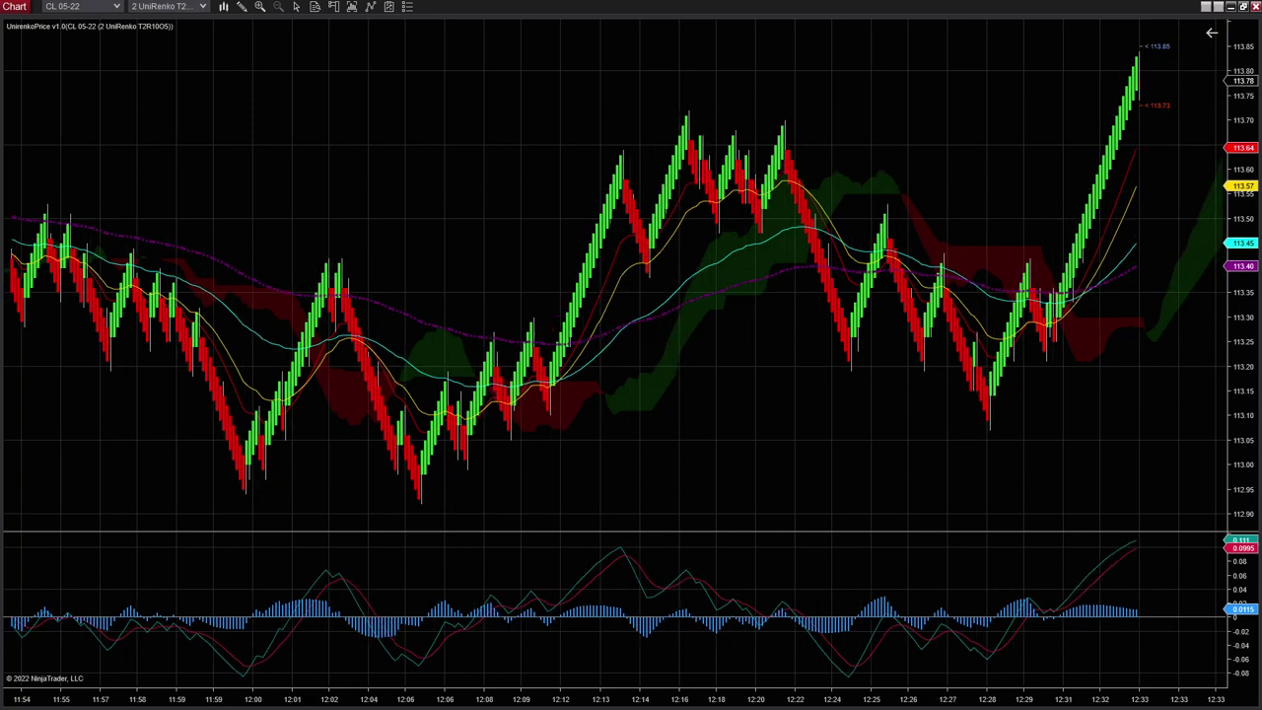
Clear the label of the UnirenkoPrice indicator so its name is not printed on the chart.
right_click(195, 61)
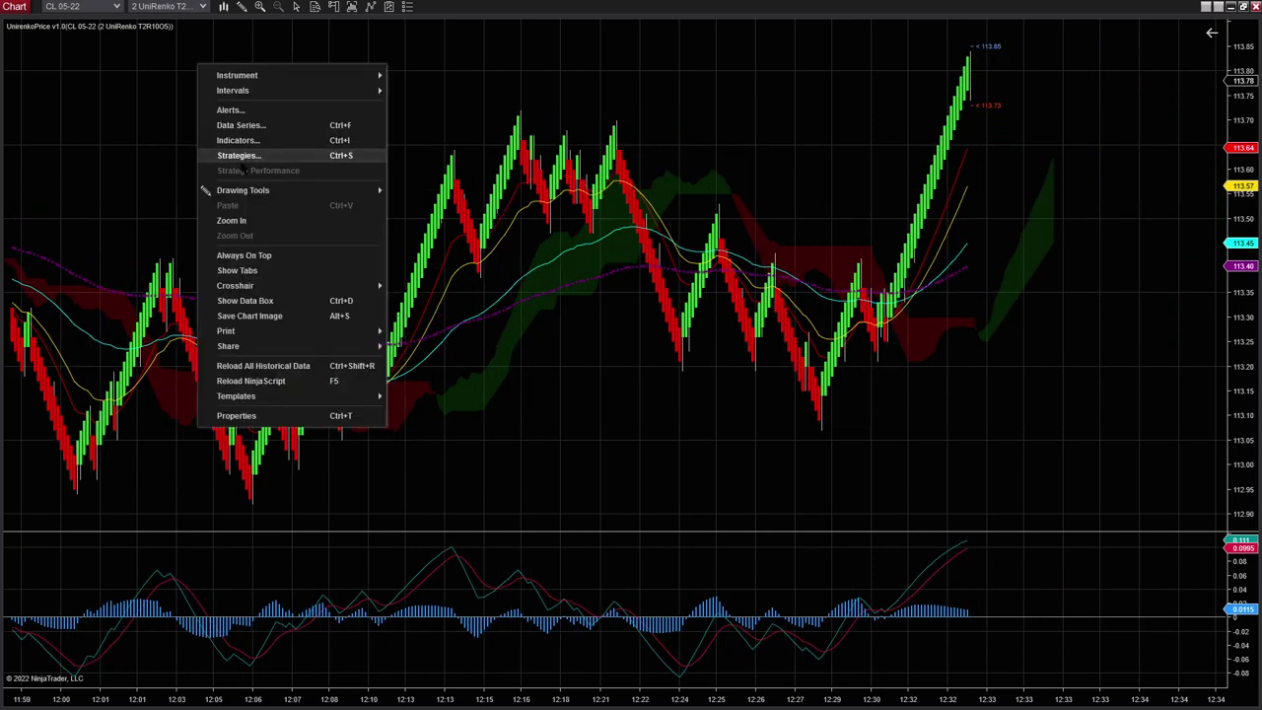
left_click(266, 146)
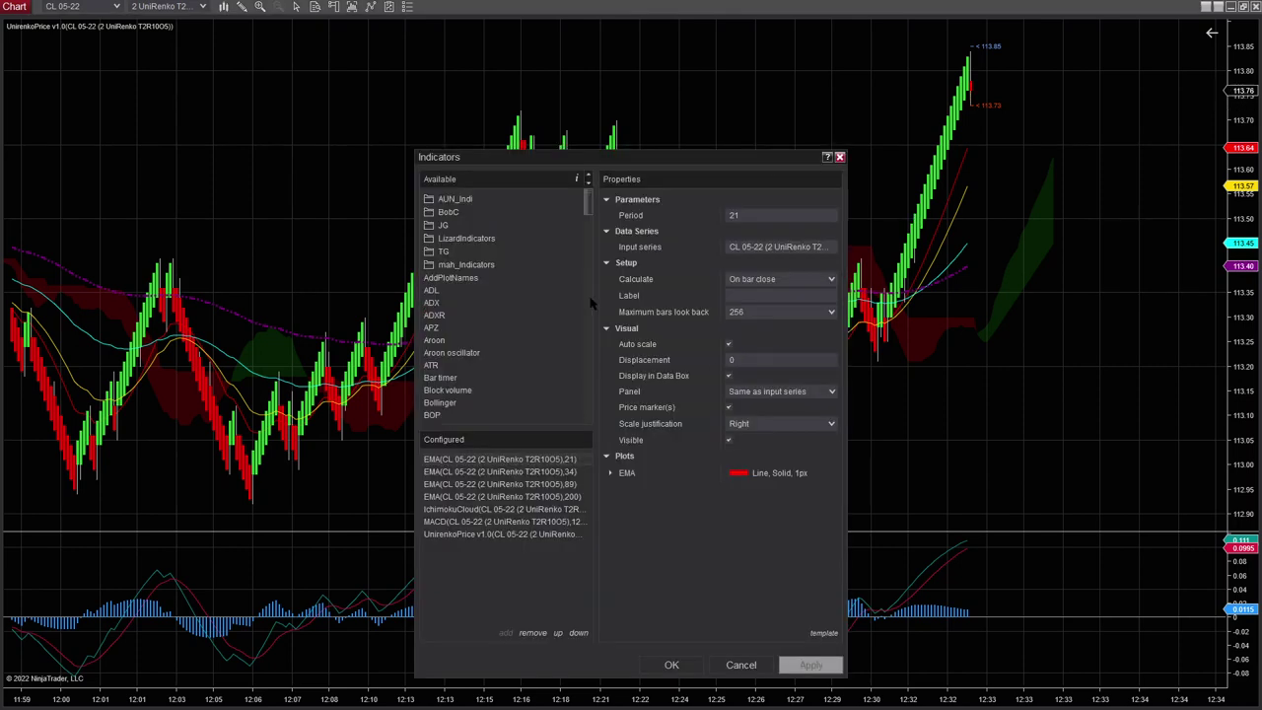
left_click(457, 536)
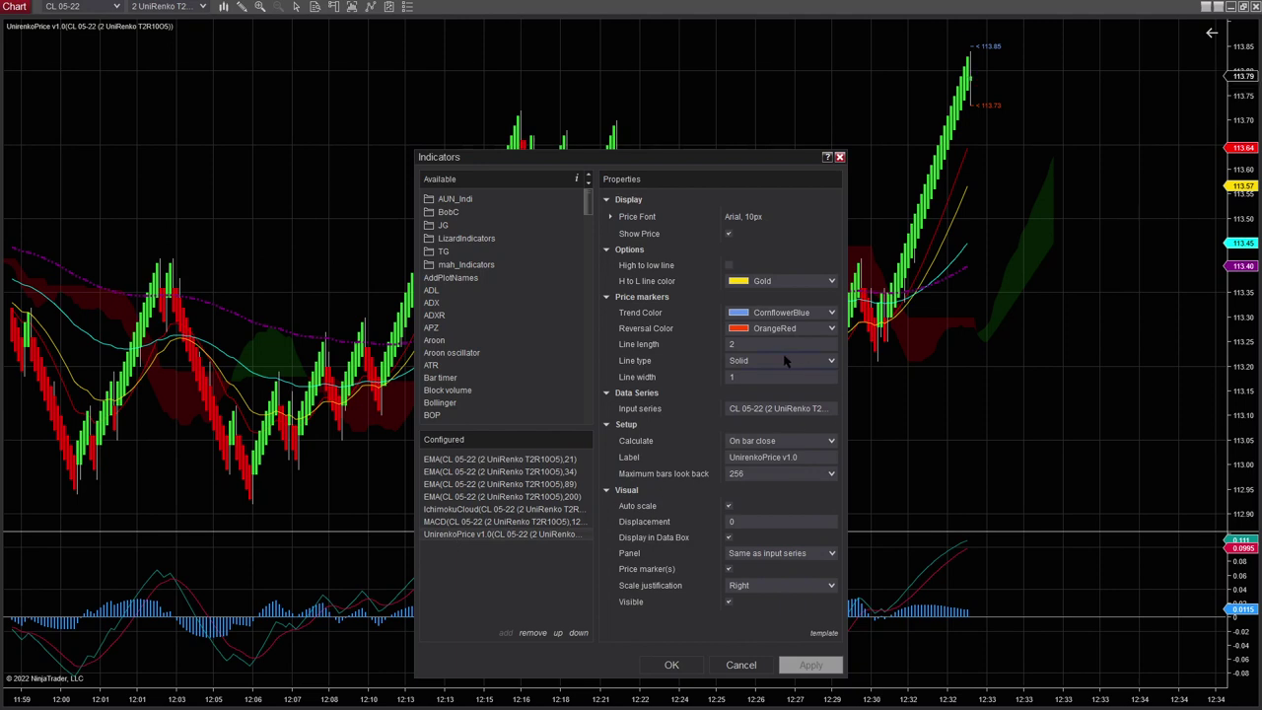
left_click(817, 455)
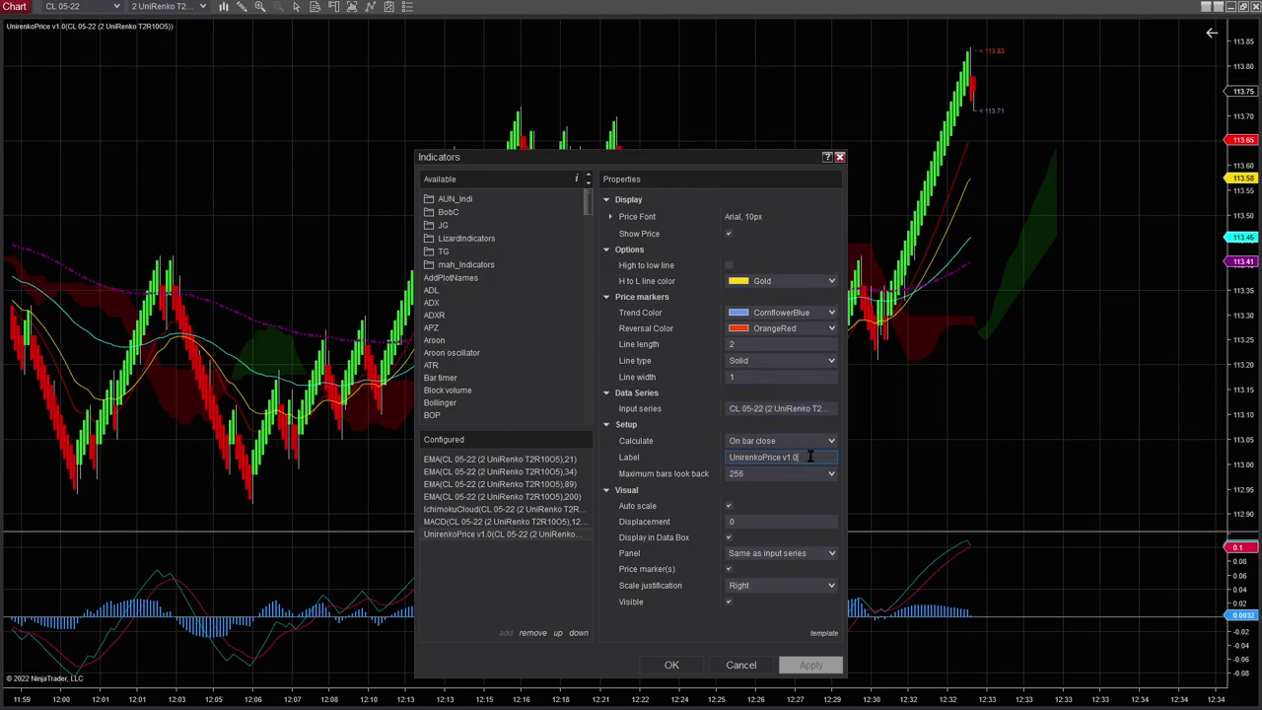
key("BackSpace")
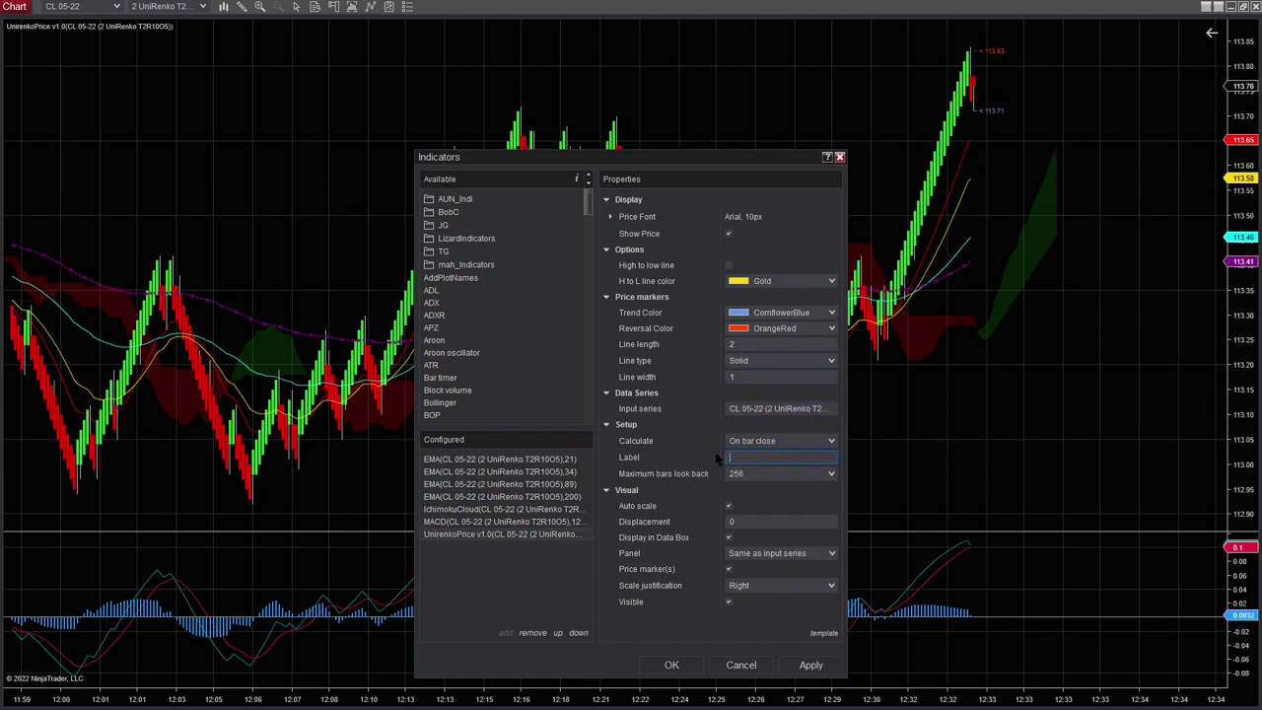
left_click(810, 665)
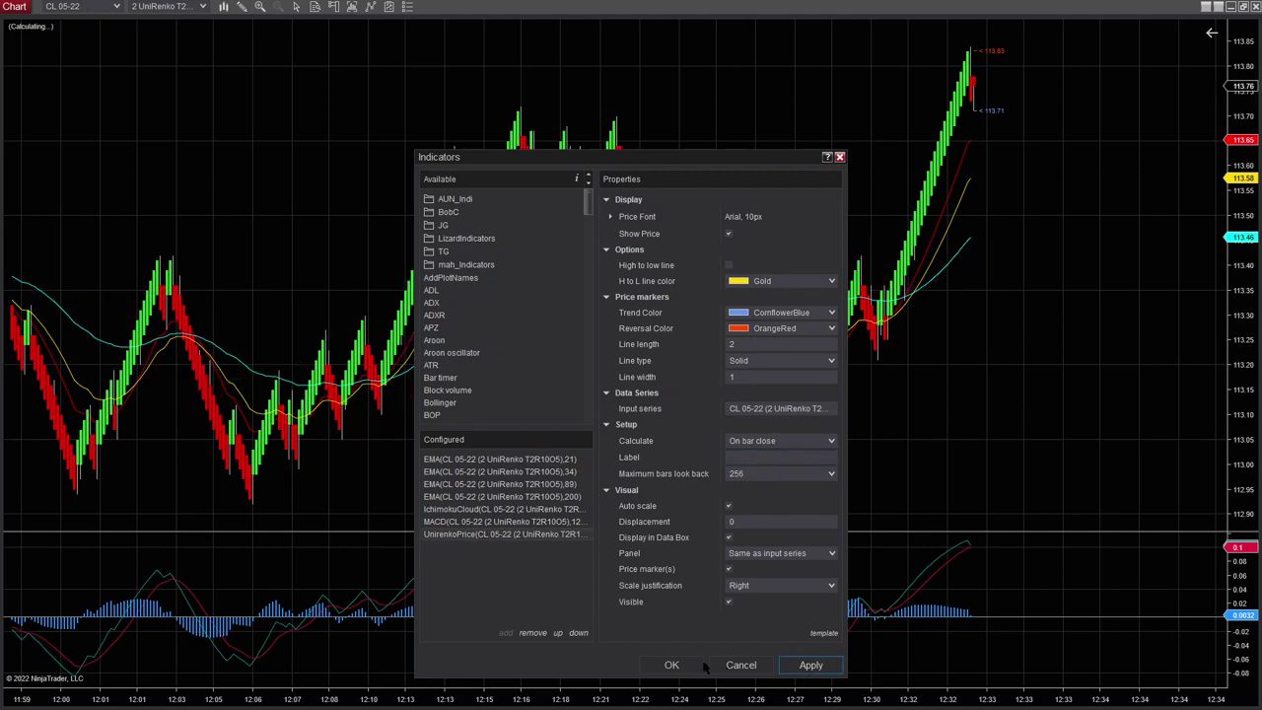
left_click(672, 665)
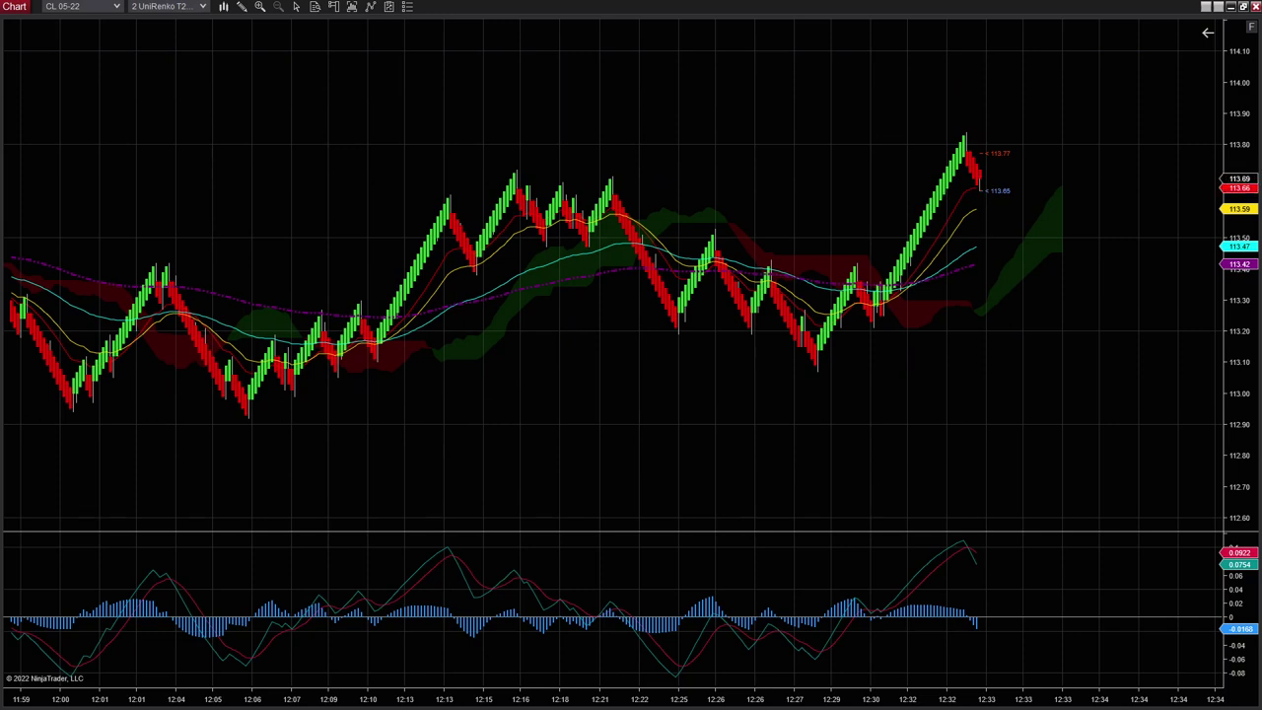
Switch the CL 05-22 chart's interval to UniRenko 4-10-20.
left_click(196, 9)
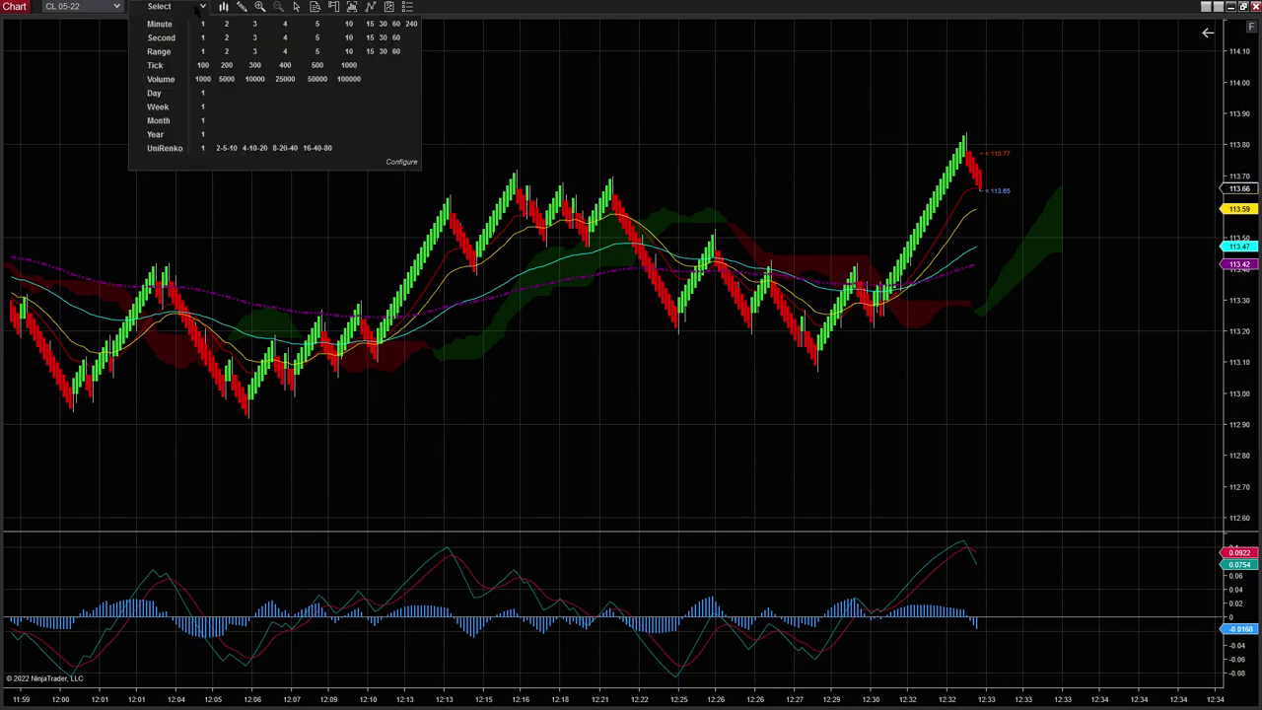
left_click(254, 147)
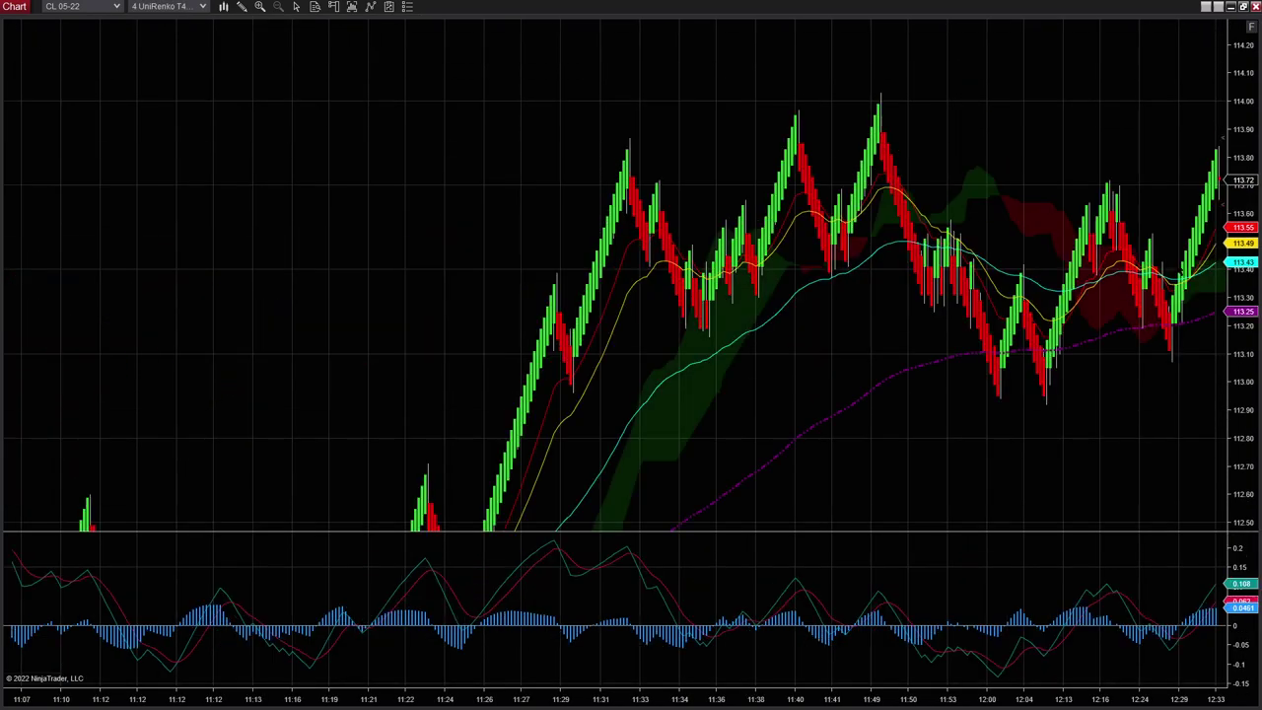
scroll(631, 296, "down", 10)
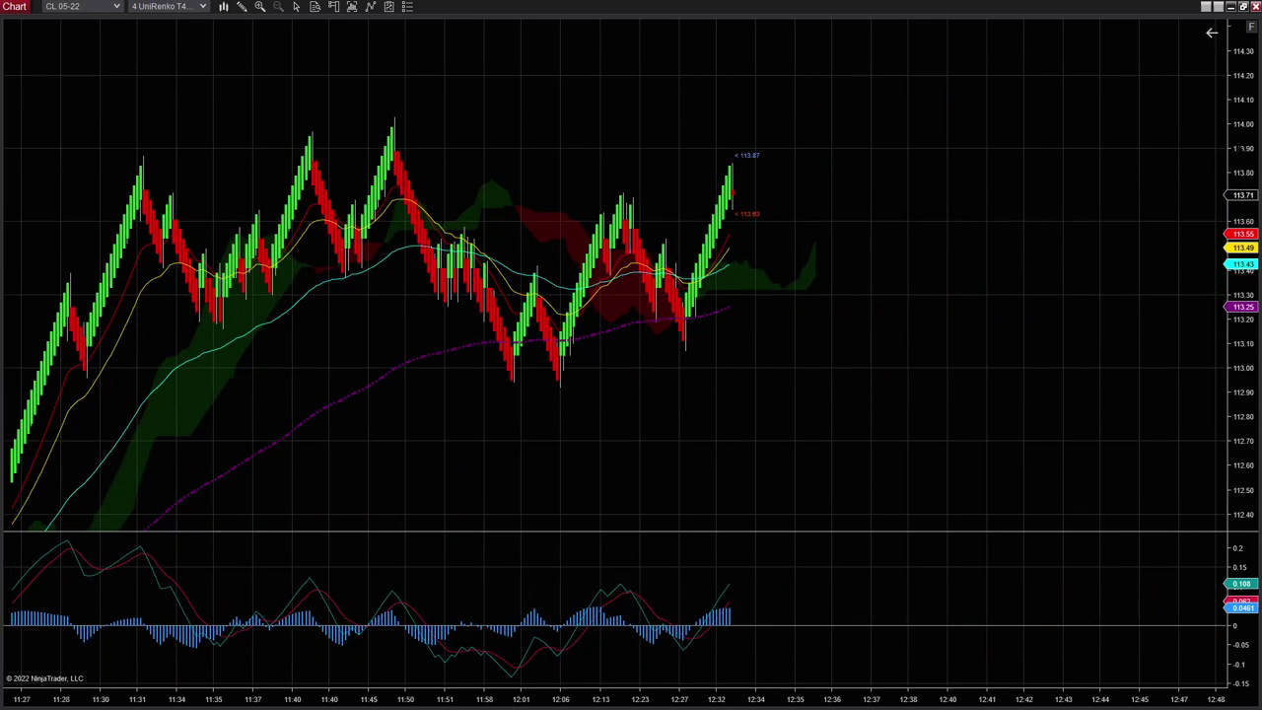
scroll(631, 296, "down", 2)
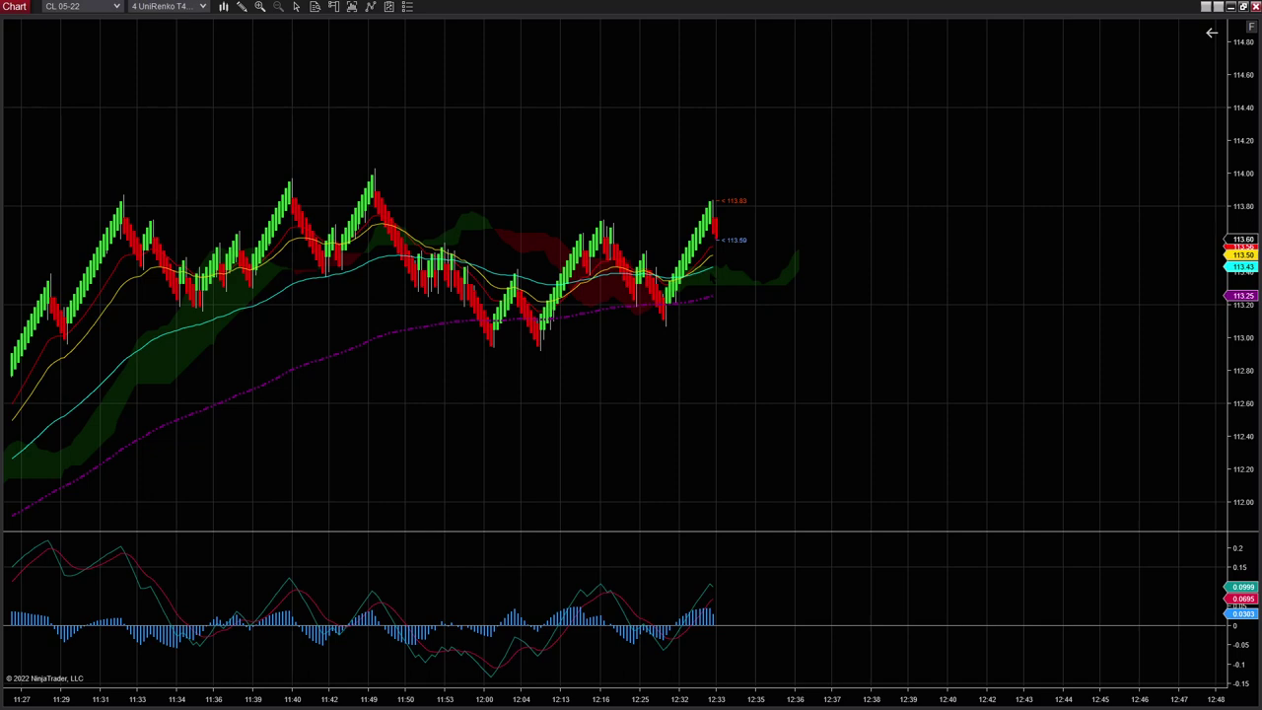
scroll(631, 355, "left", 5)
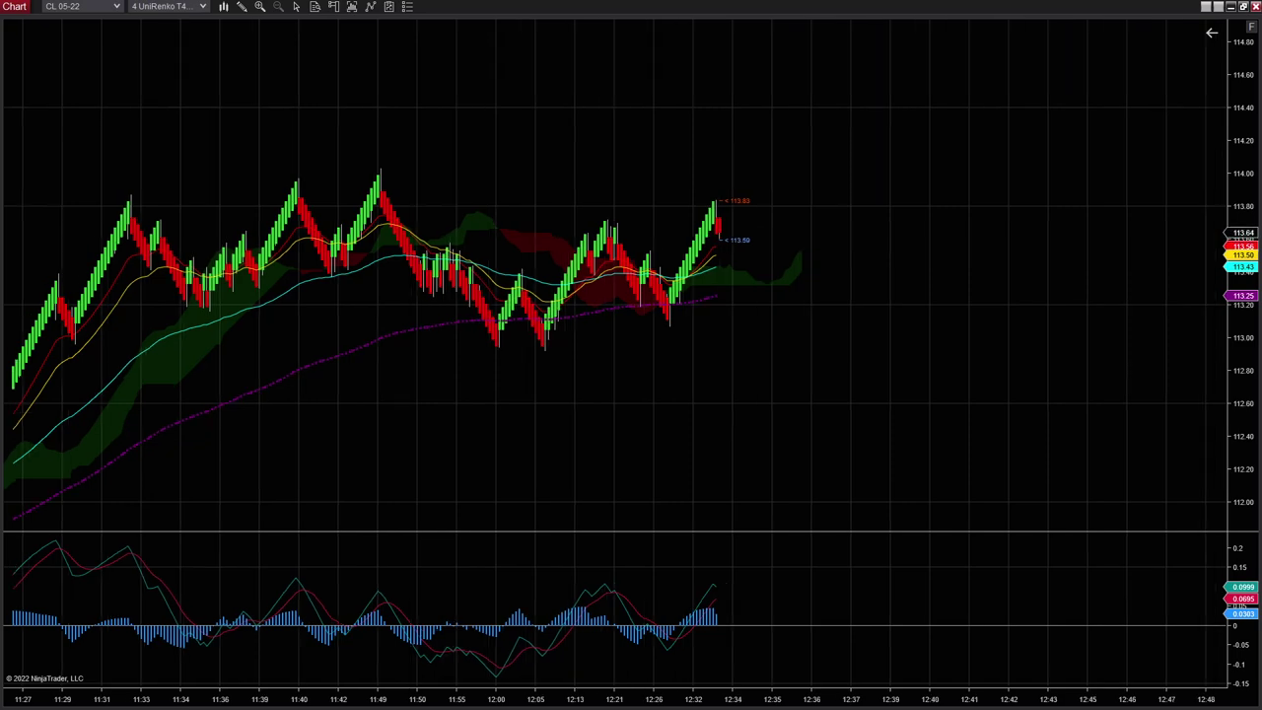
scroll(631, 355, "left", 1)
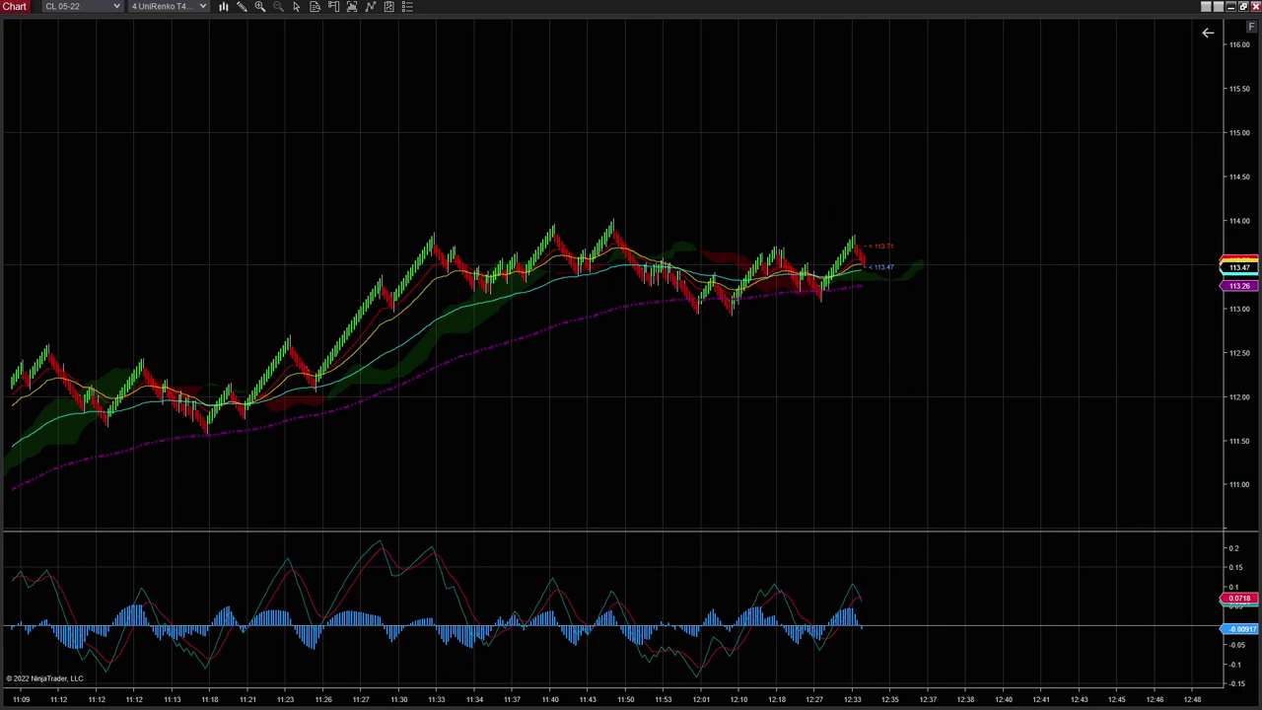
Draw two horizontal lines, one at the swing highs near 113.9 and one at the swing lows near 112.92.
scroll(631, 296, "down", 5)
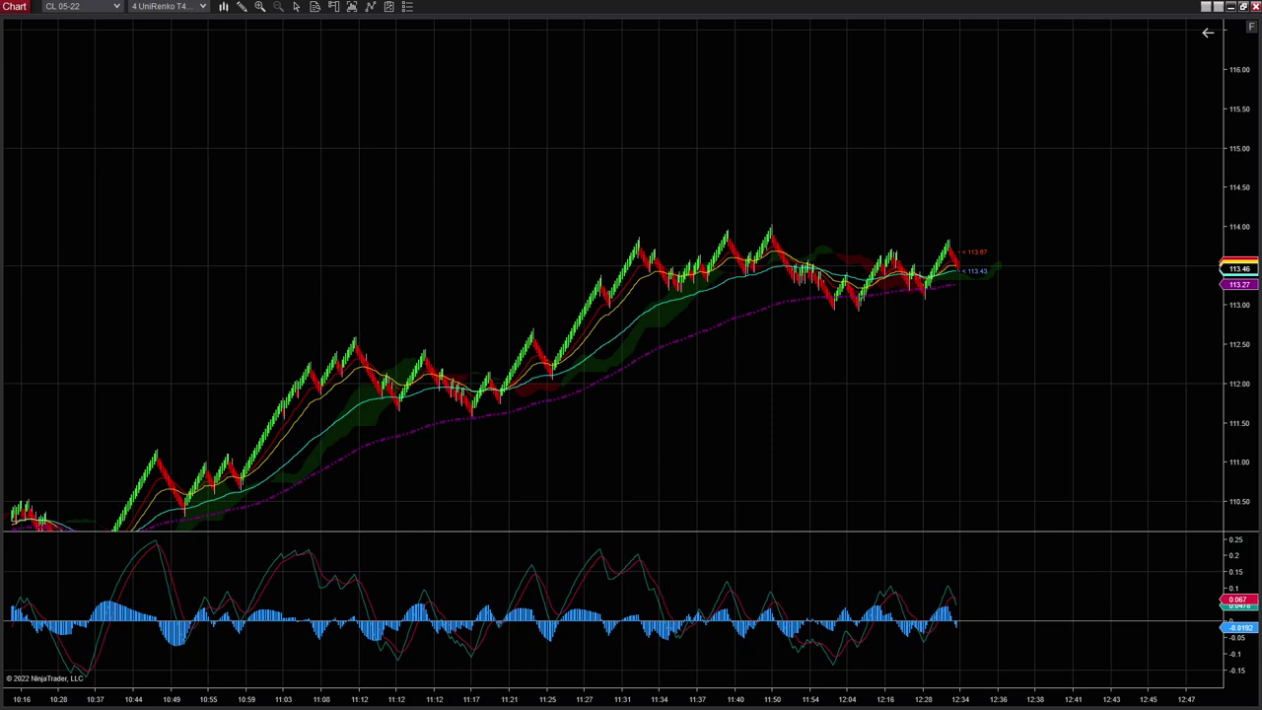
scroll(631, 296, "up", 4)
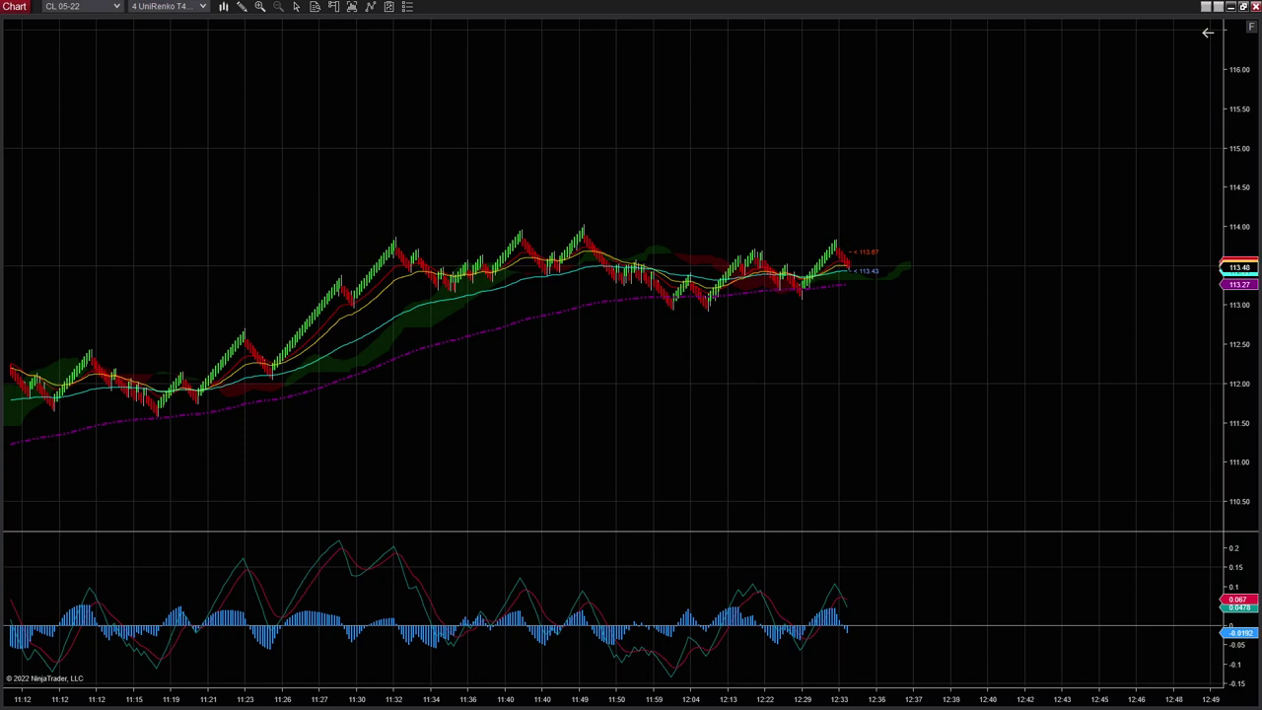
left_click(612, 233)
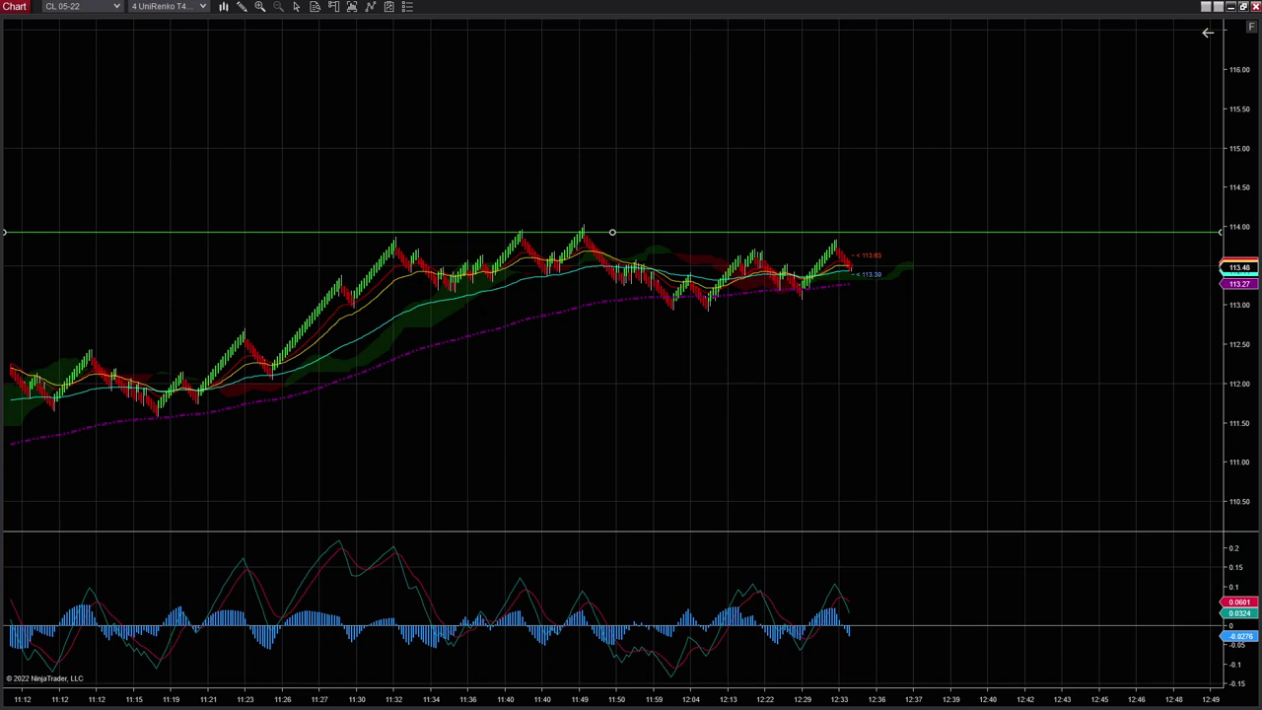
left_click(612, 313)
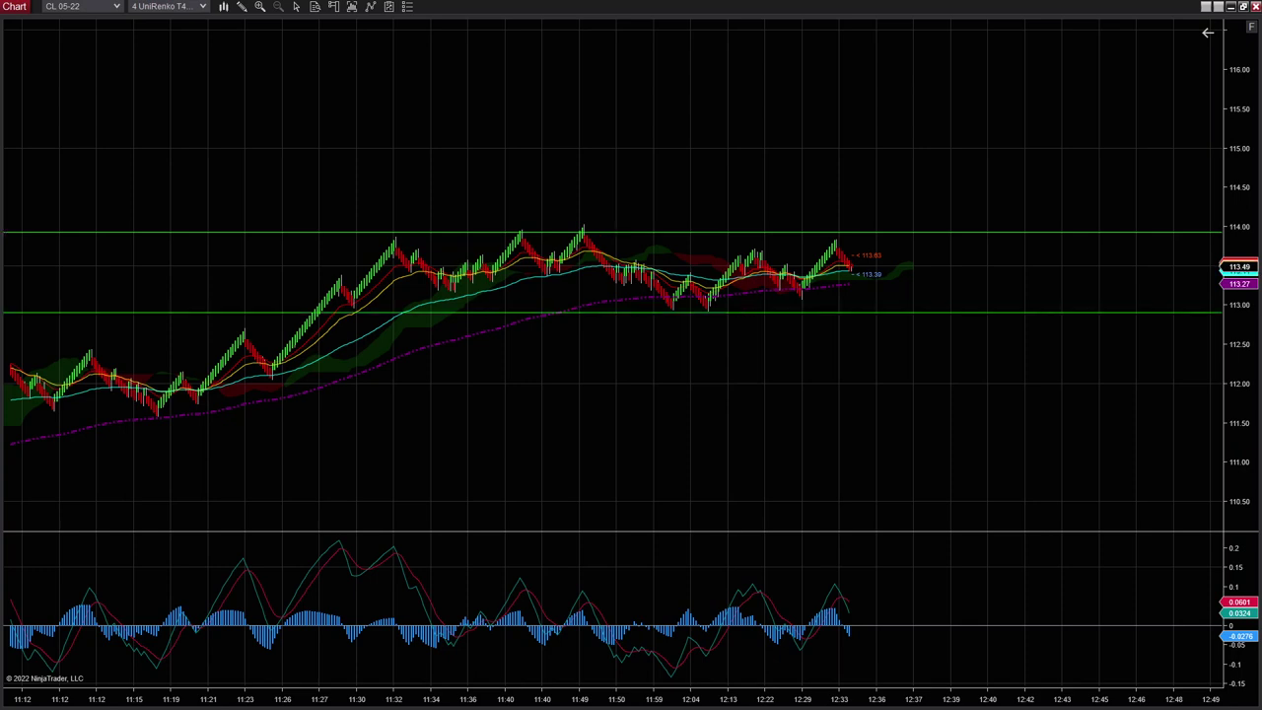
left_click(612, 312)
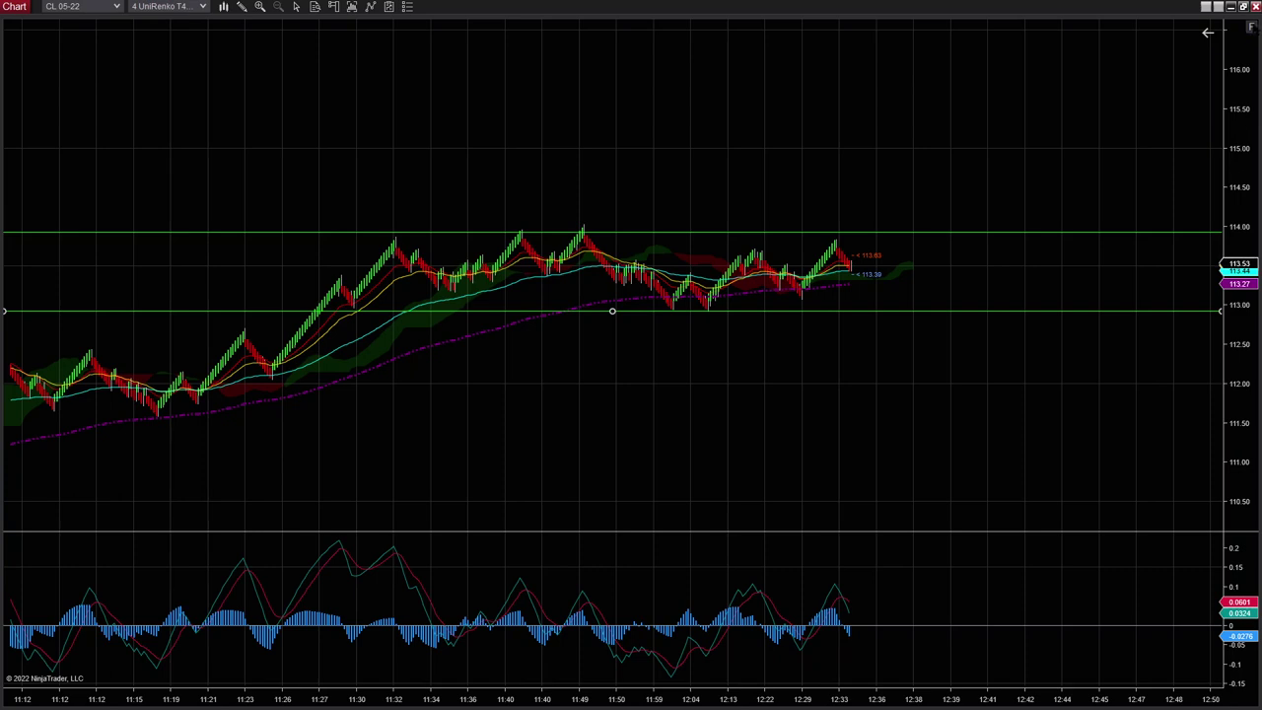
Return the price axis from fixed to automatic scaling.
left_click(1253, 27)
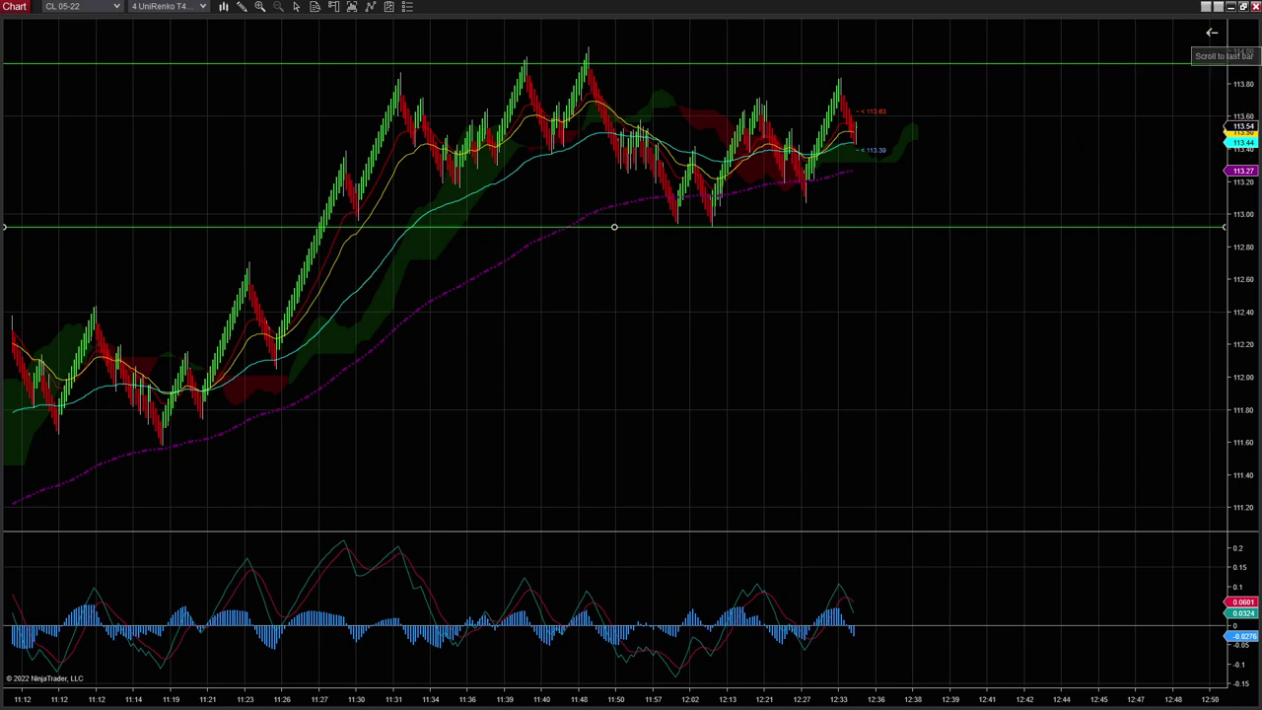
scroll(631, 276, "down", 2)
scroll(632, 276, "down", 5)
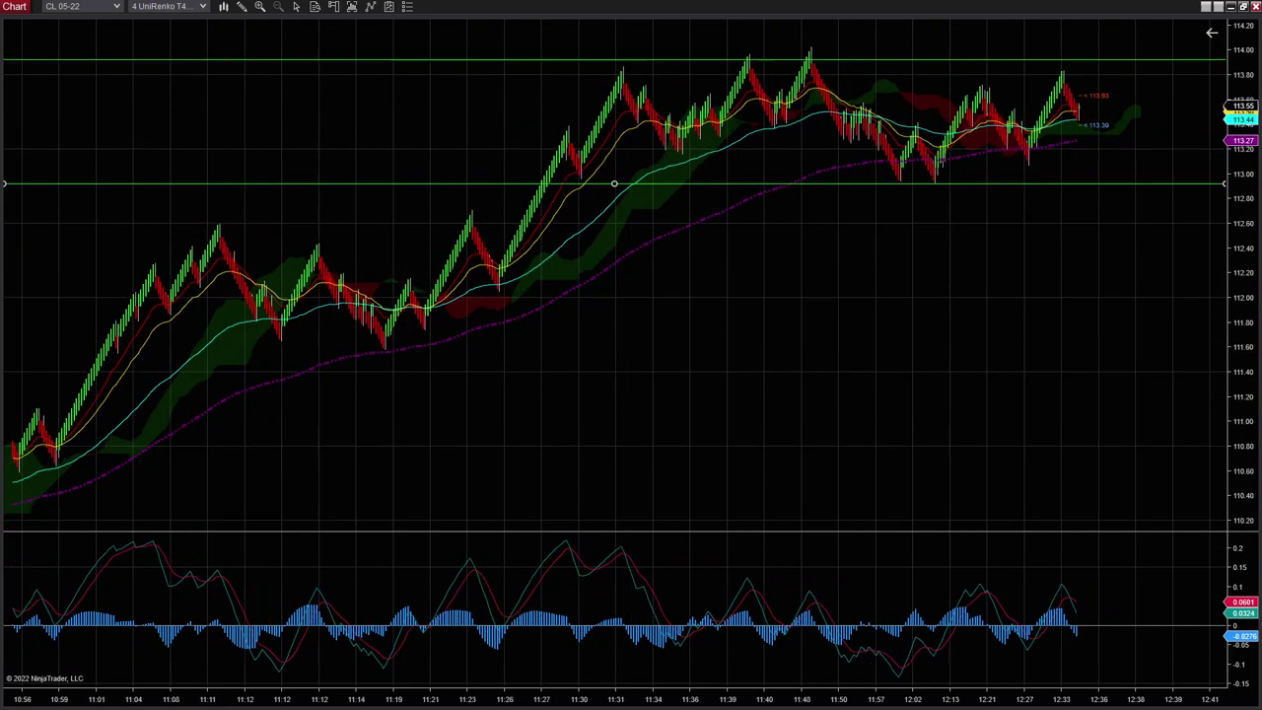
Inspect the properties of the lower horizontal line, including its anchor data, and leave them unedited.
right_click(1085, 196)
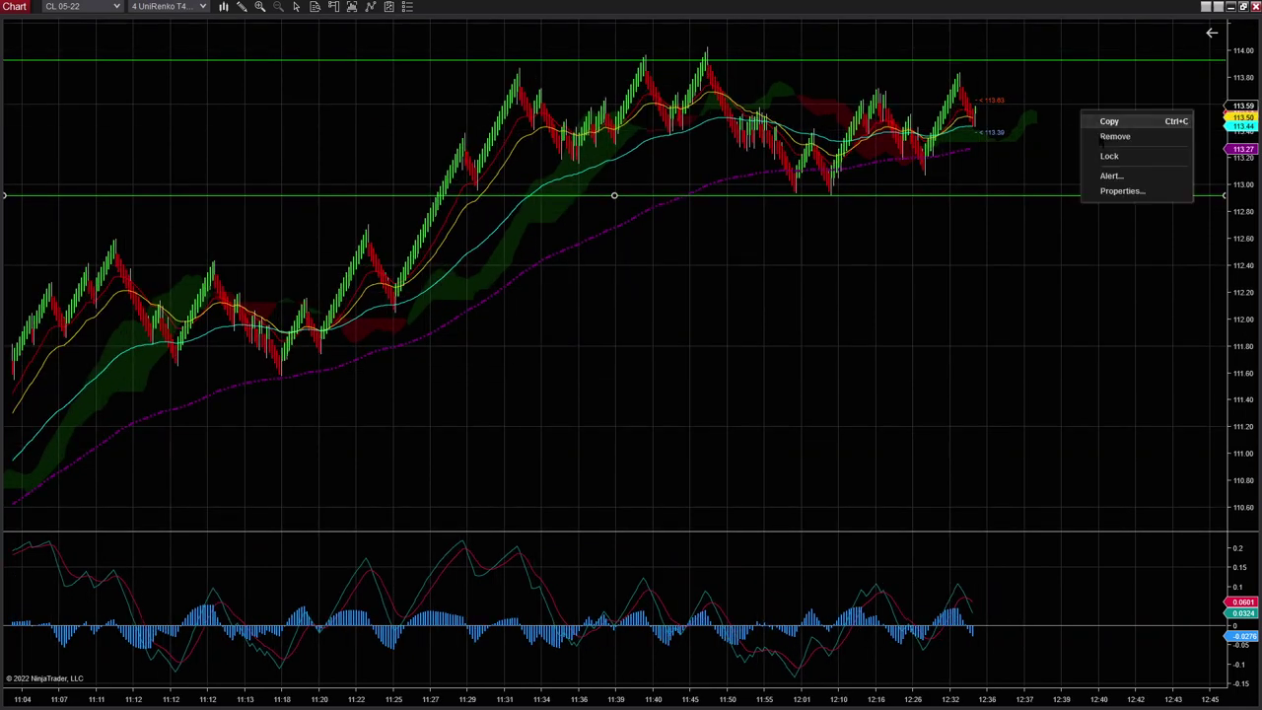
left_click(1132, 189)
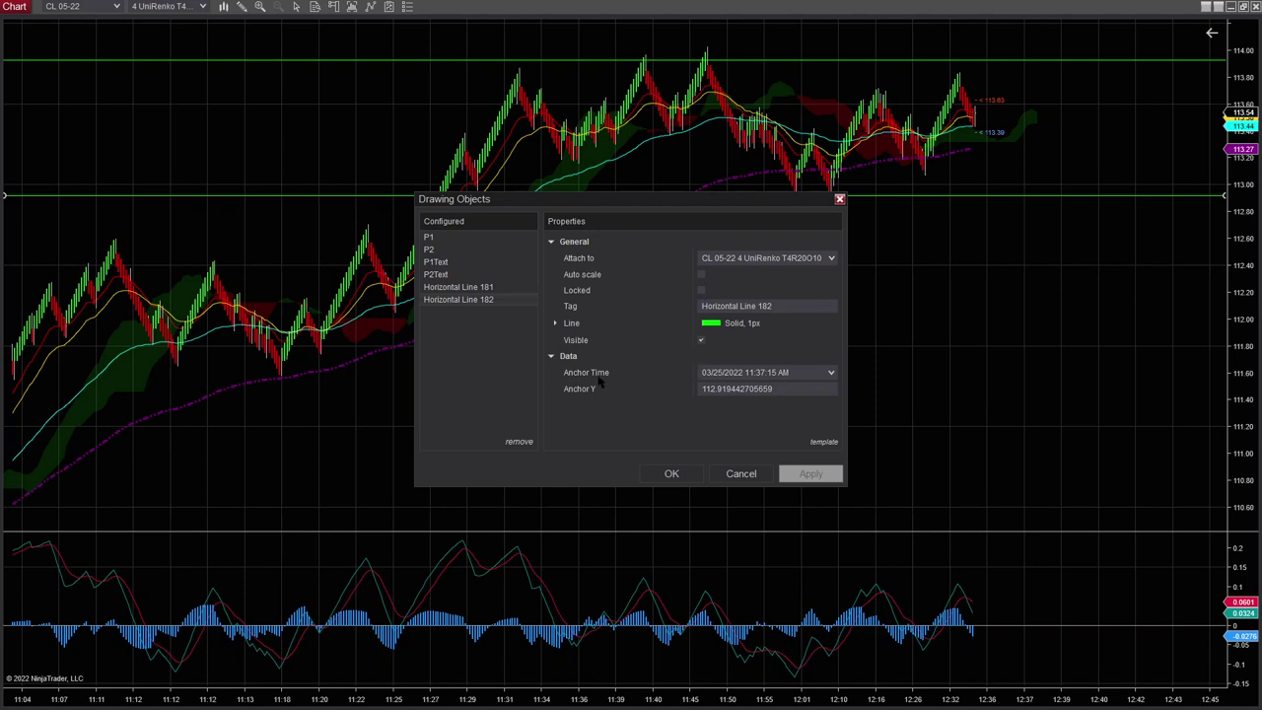
left_click(552, 358)
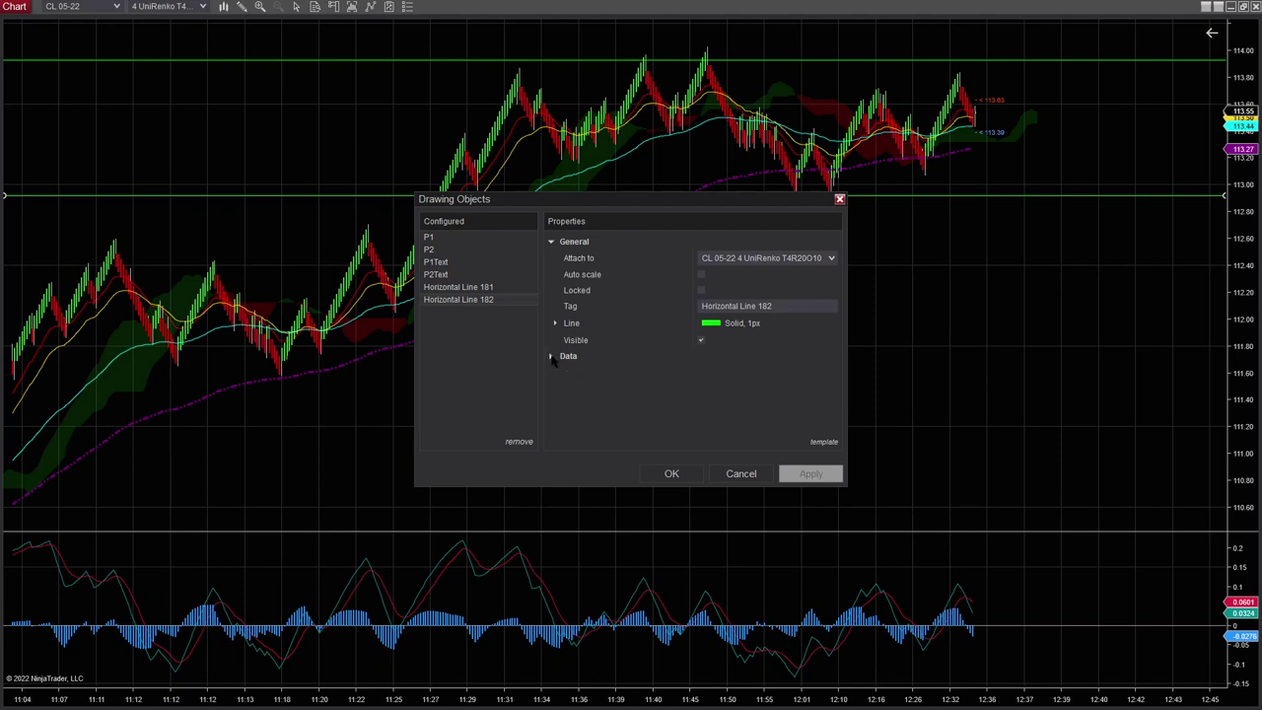
left_click(553, 358)
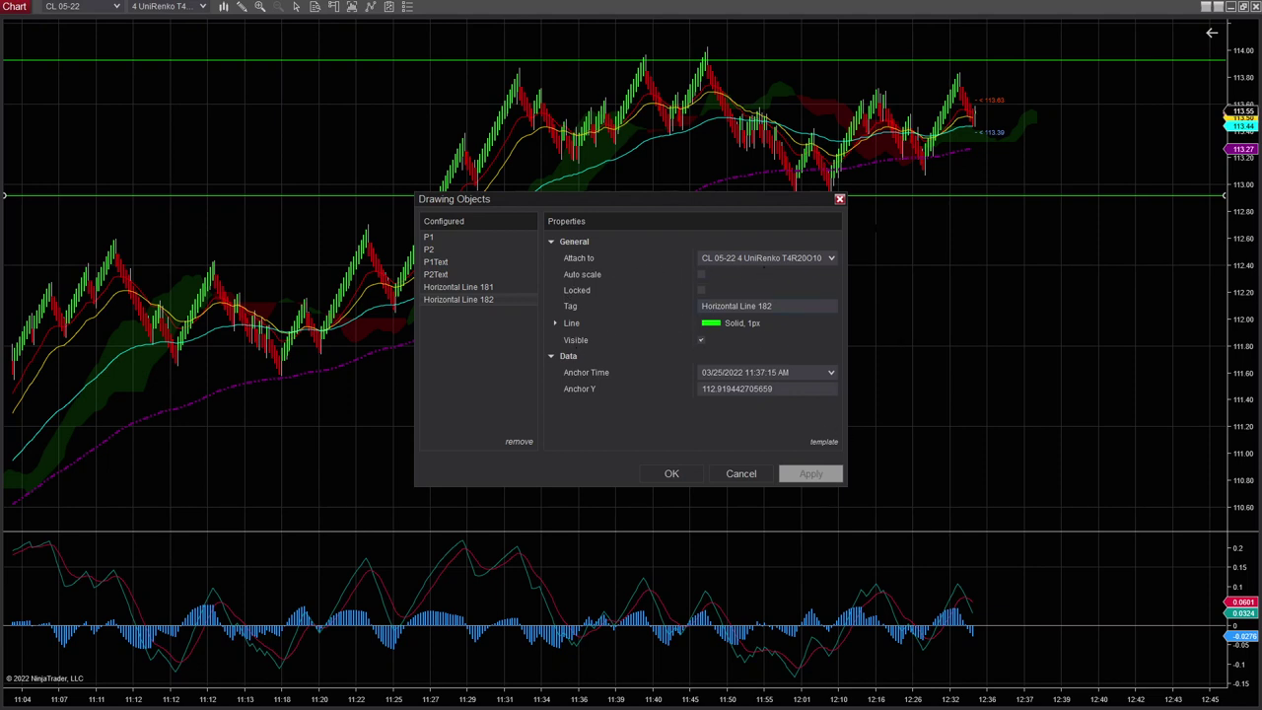
left_click(840, 199)
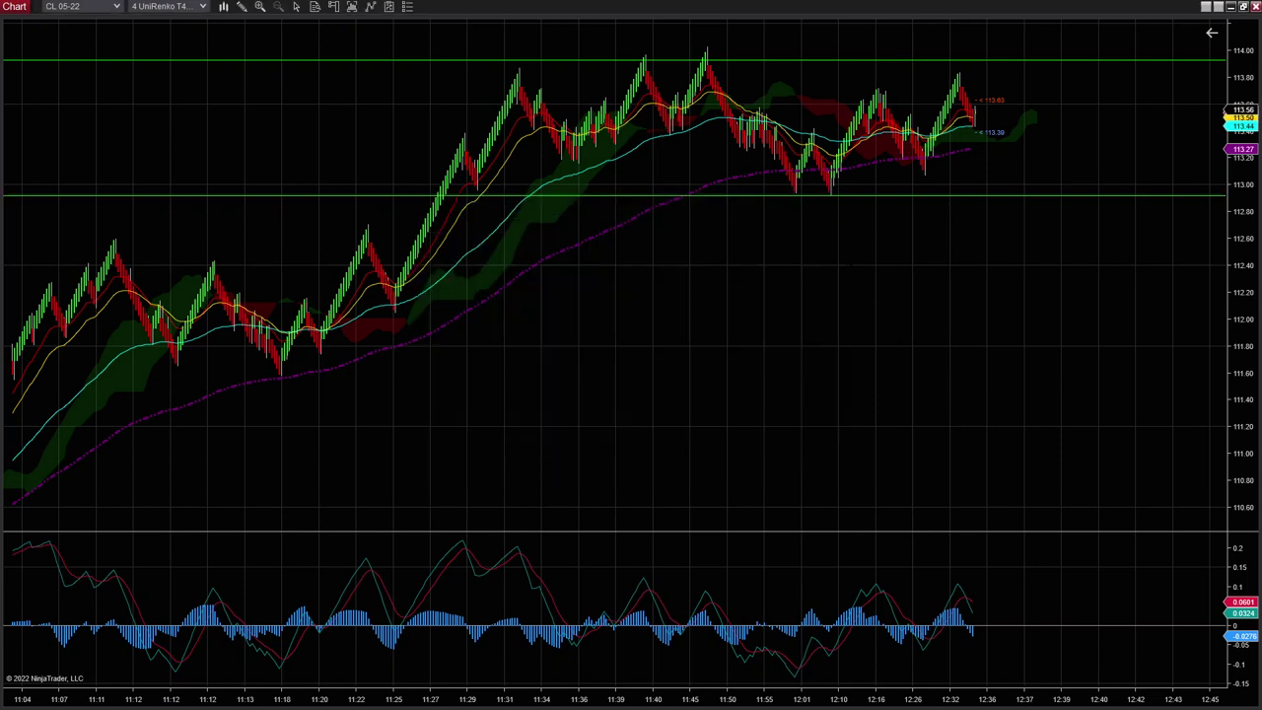
Set the chart's right side margin to 40.
right_click(850, 258)
left_click(888, 613)
left_click(679, 315)
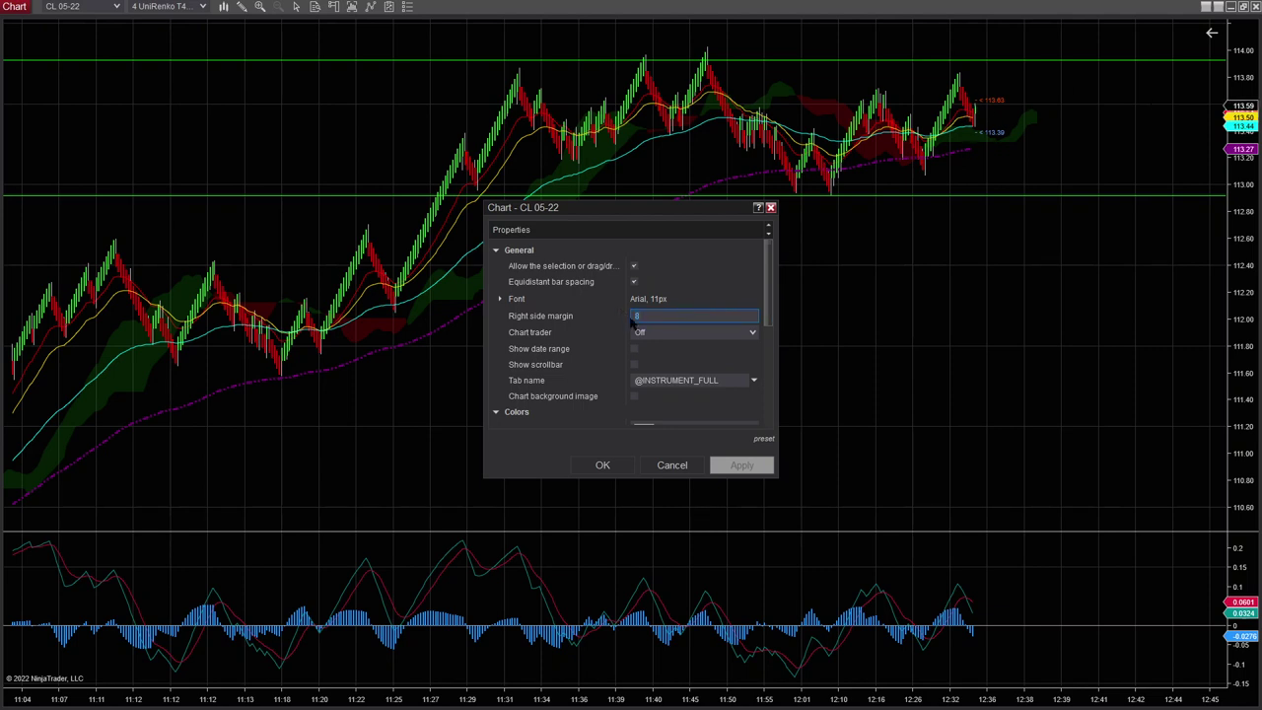
type("40")
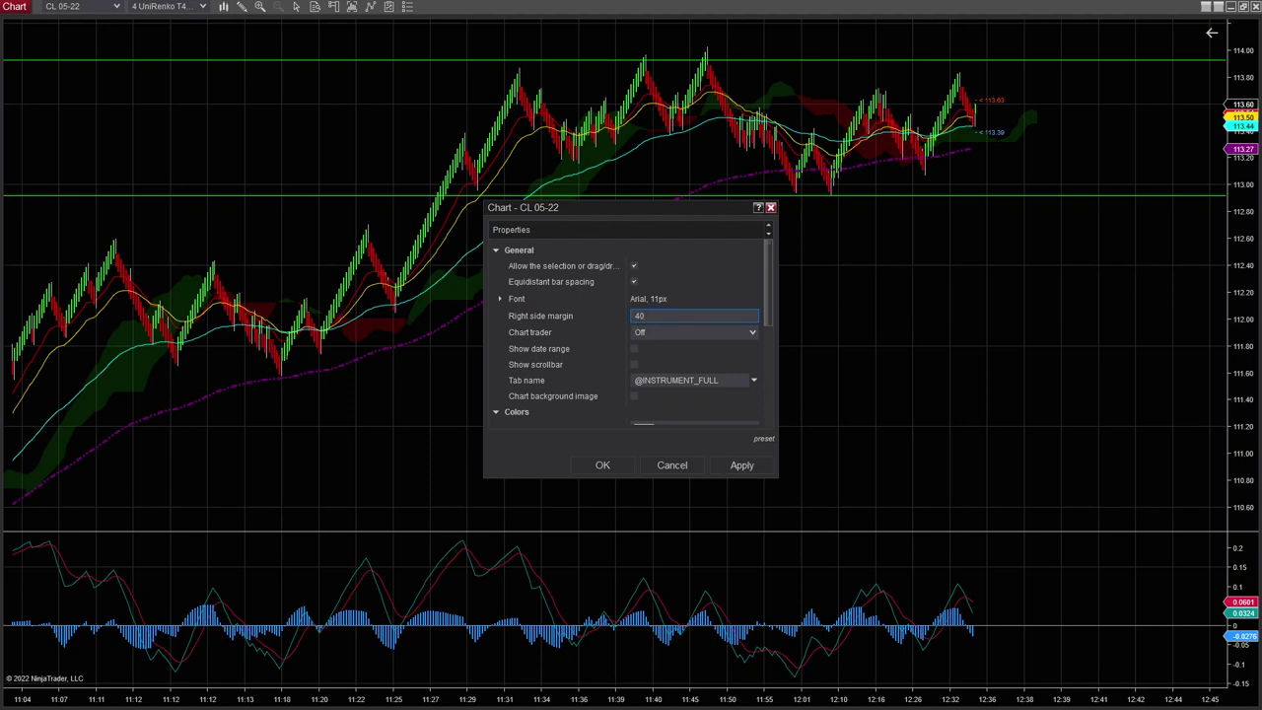
left_click(751, 467)
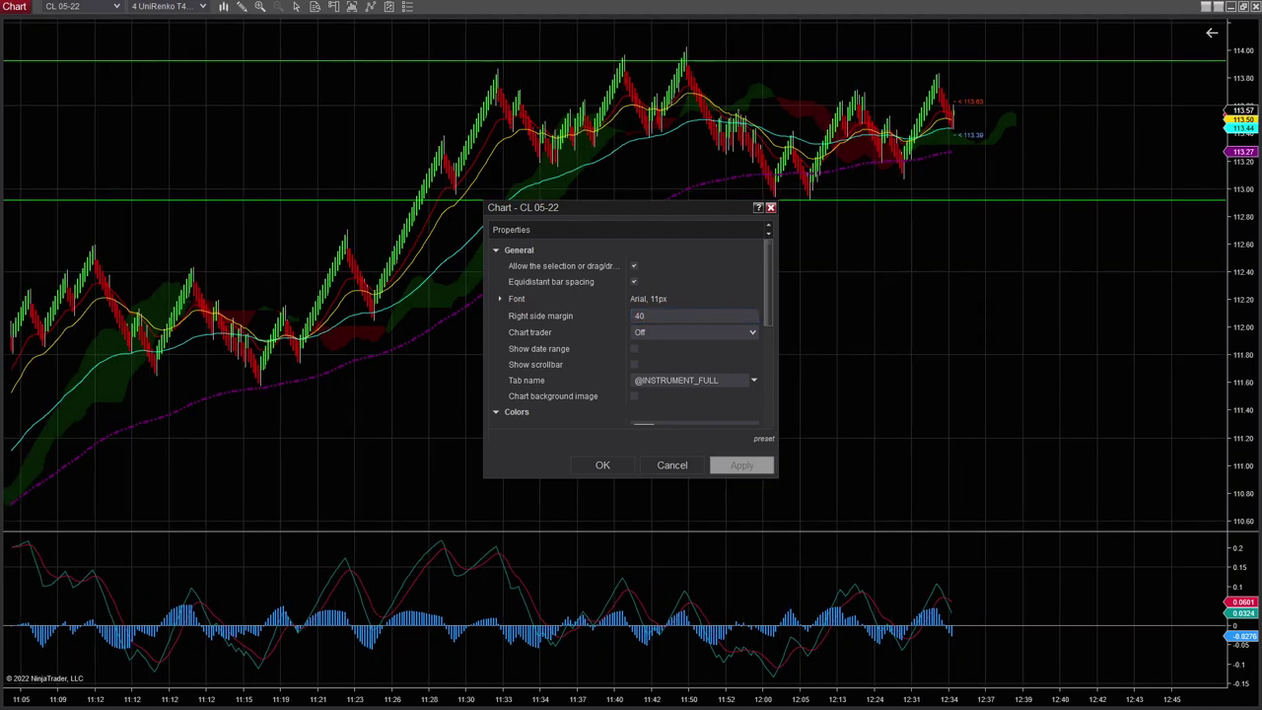
left_click(614, 460)
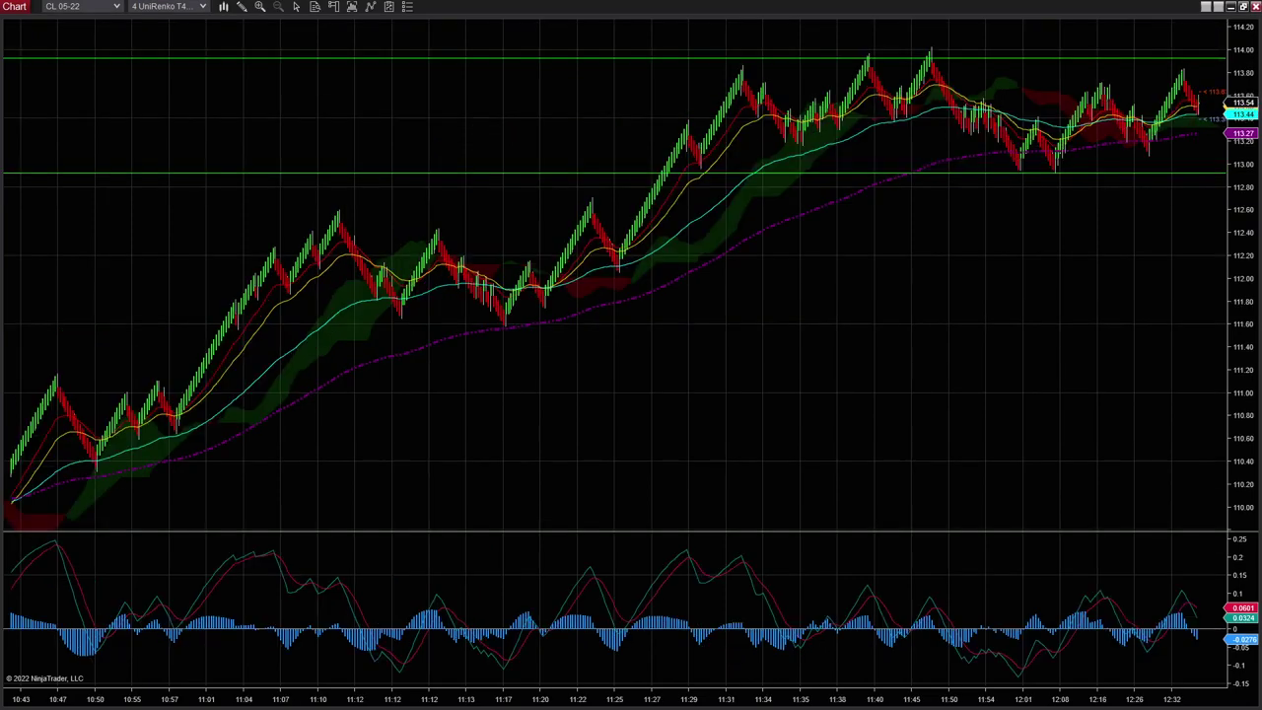
right_click(970, 251)
left_click(1024, 335)
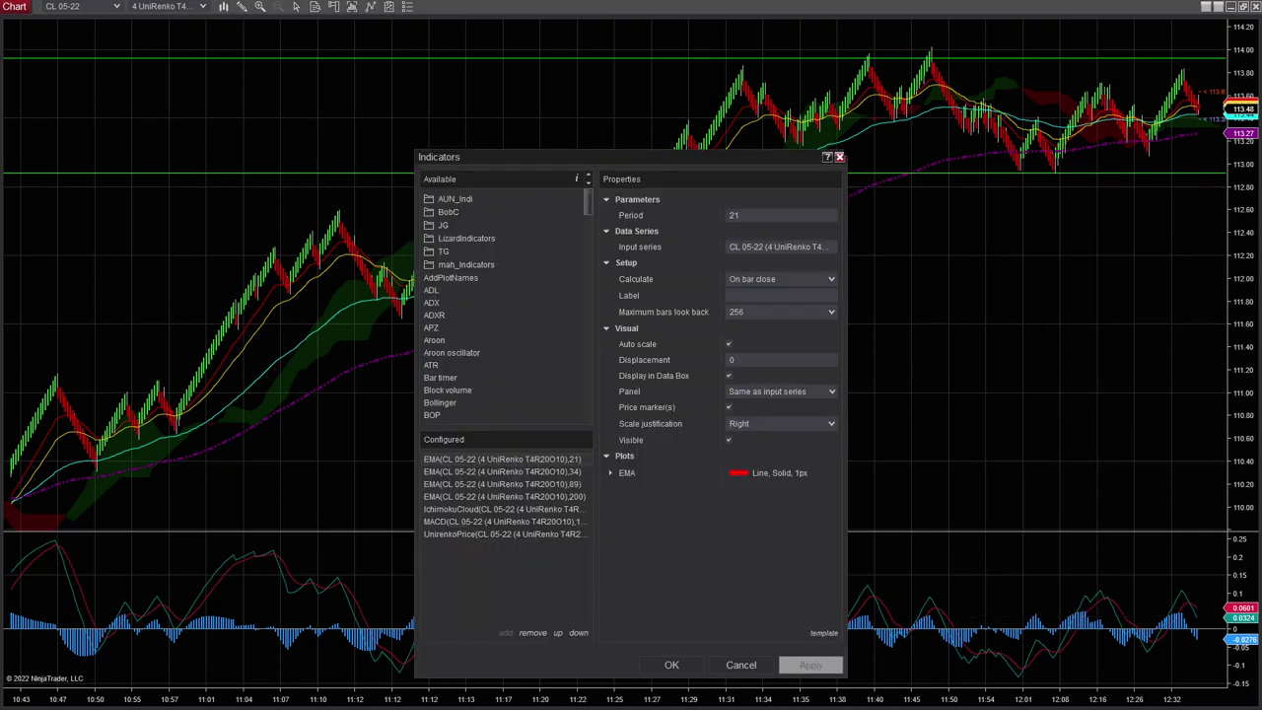
left_click(843, 155)
Set the chart's right side margin to 100 to leave room for the price markers and cloud.
right_click(954, 275)
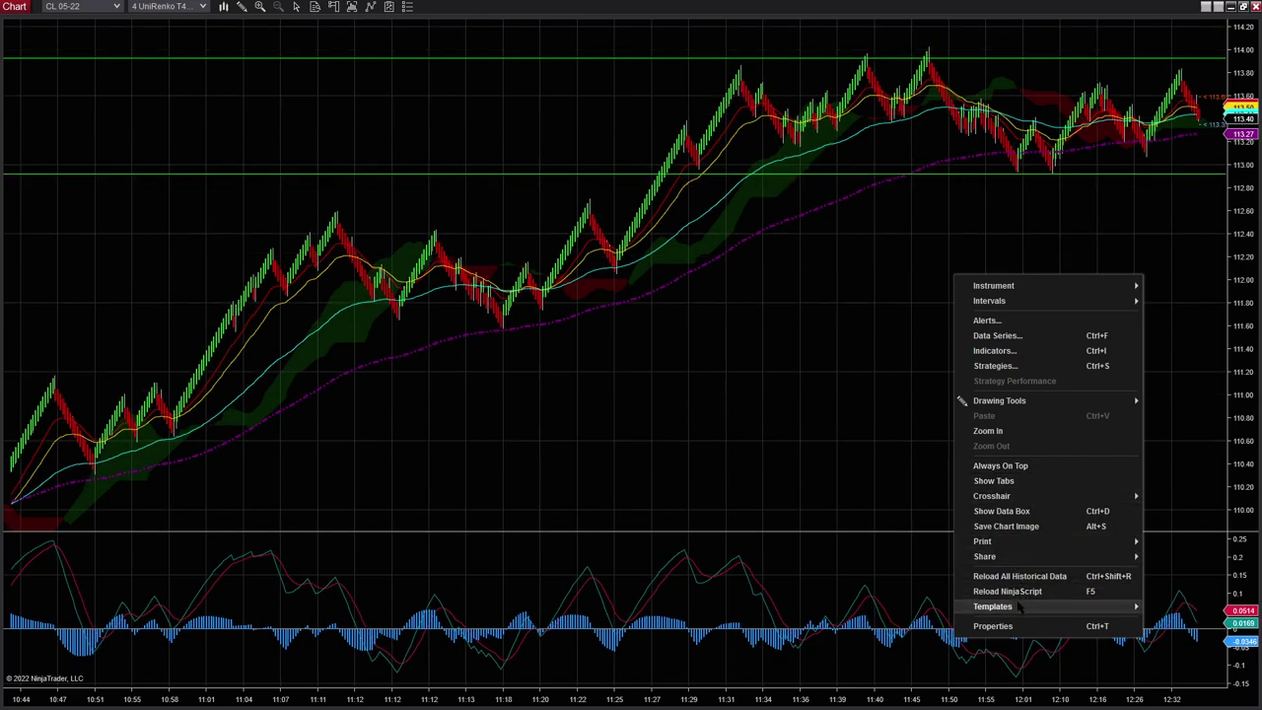
left_click(996, 627)
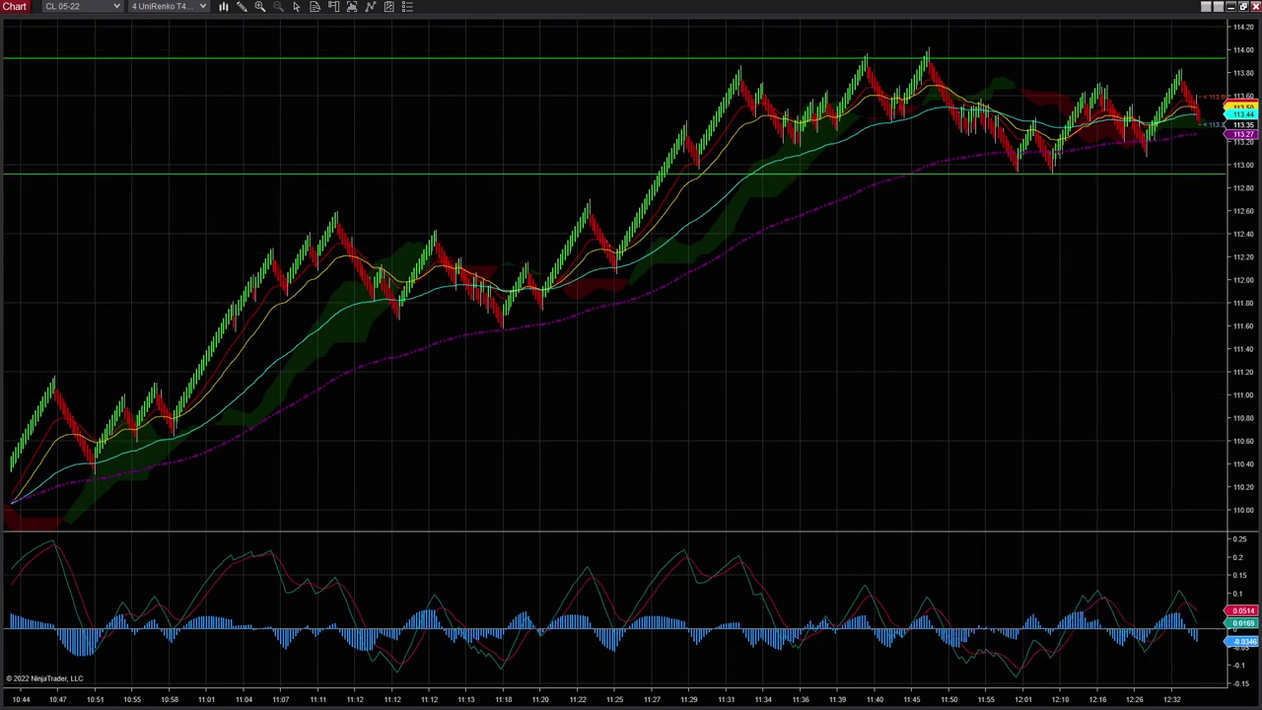
left_click(659, 316)
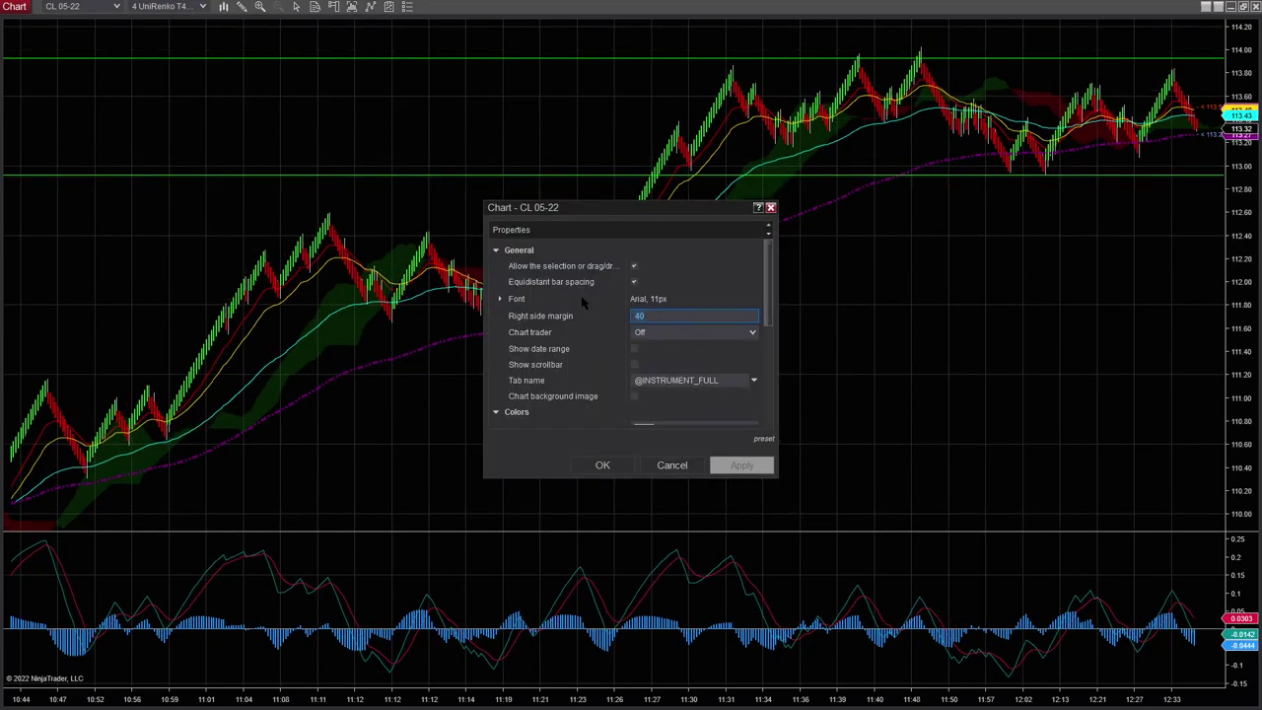
type("100")
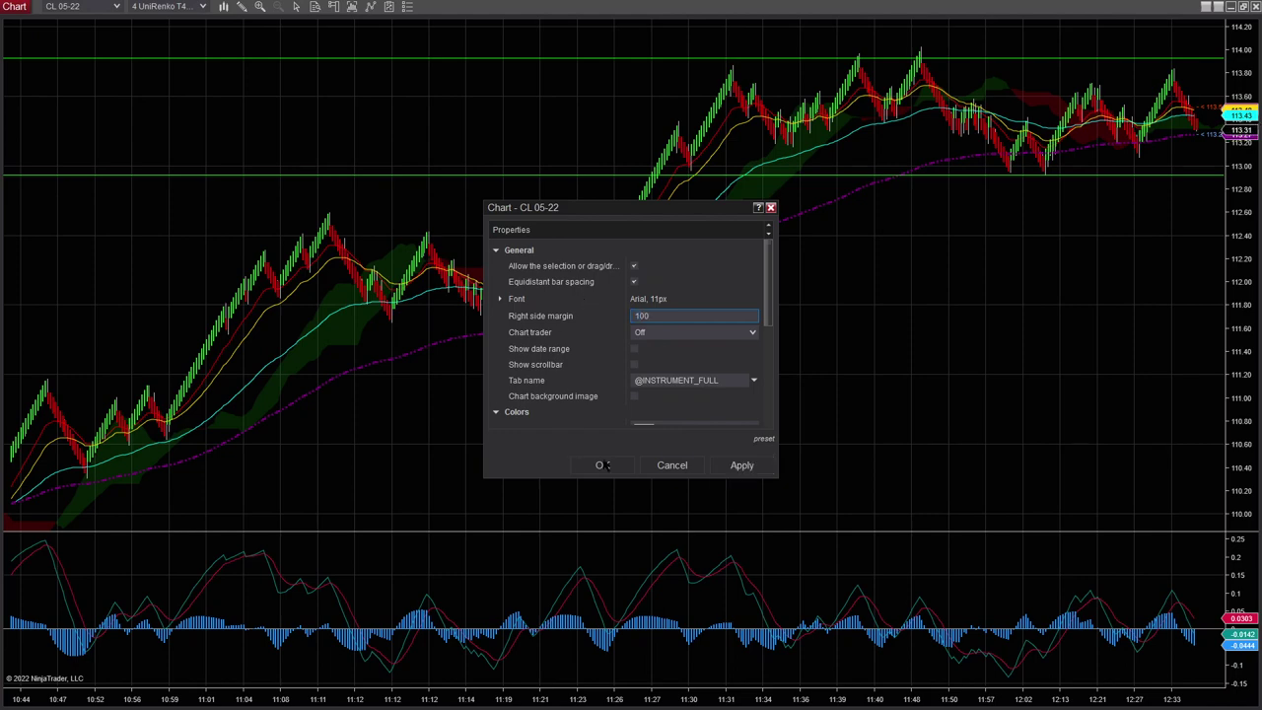
left_click(742, 469)
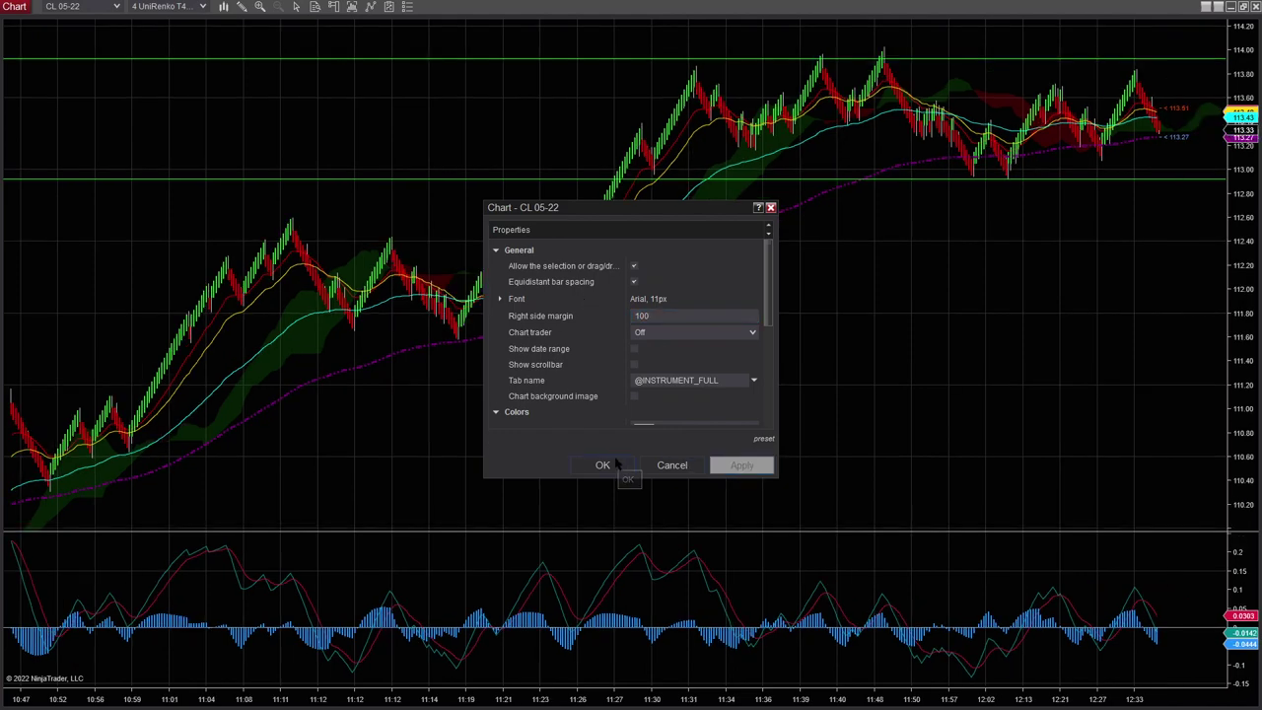
left_click(605, 466)
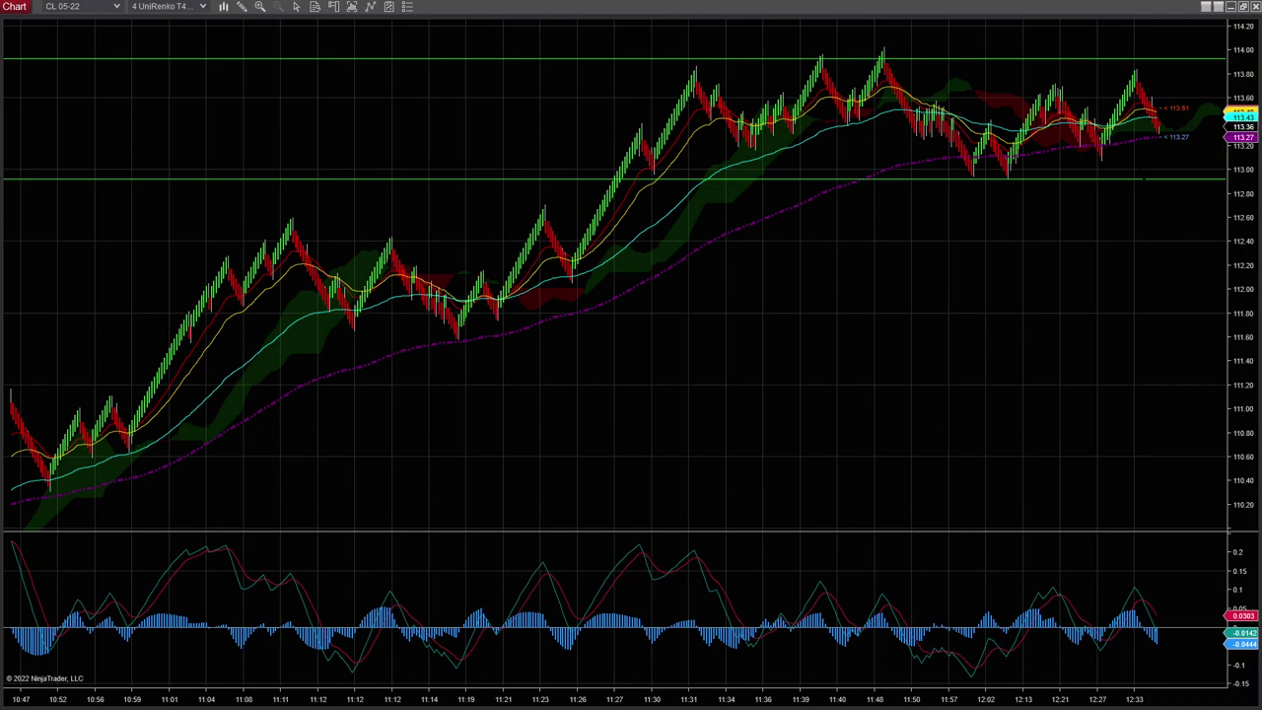
scroll(631, 286, "down", 1)
scroll(631, 286, "down", 3)
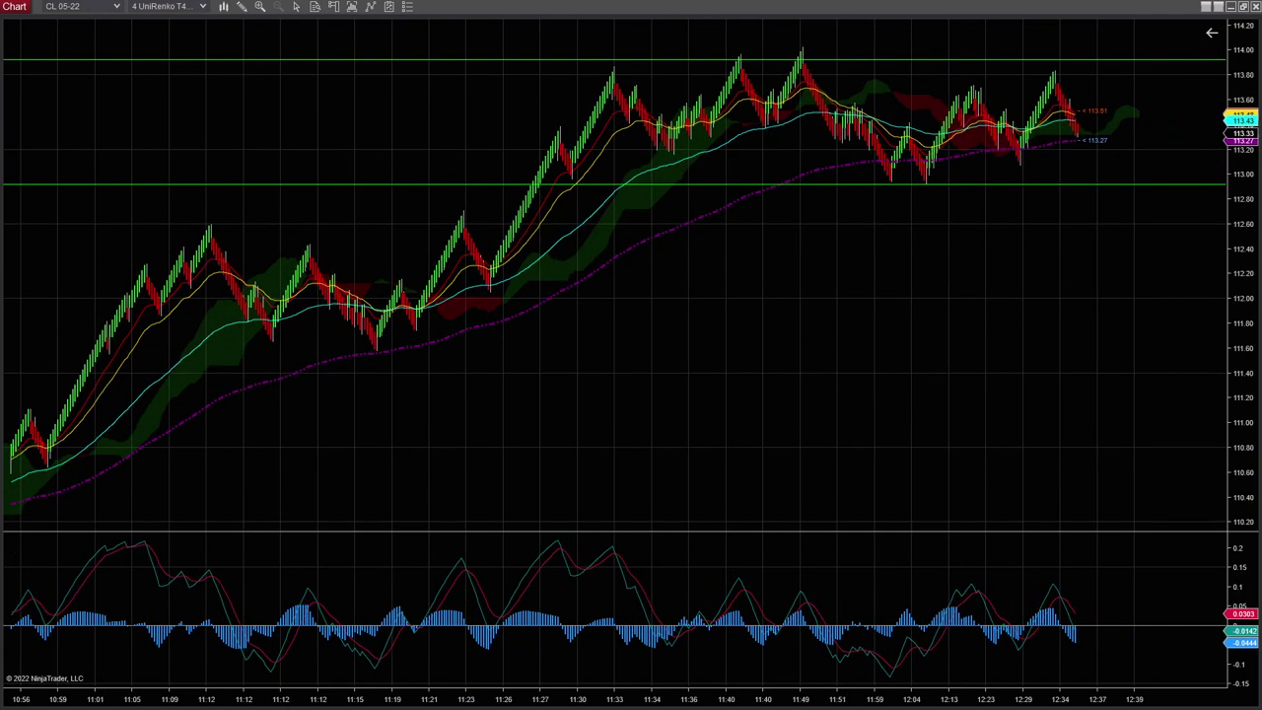